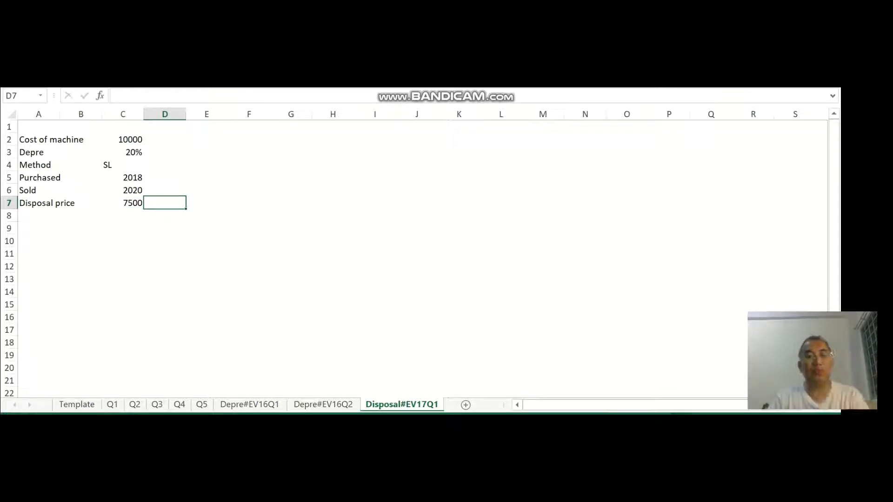
{"action": "key", "text": "Right"}
{"action": "key", "text": "Right"}
{"action": "key", "text": "Left"}
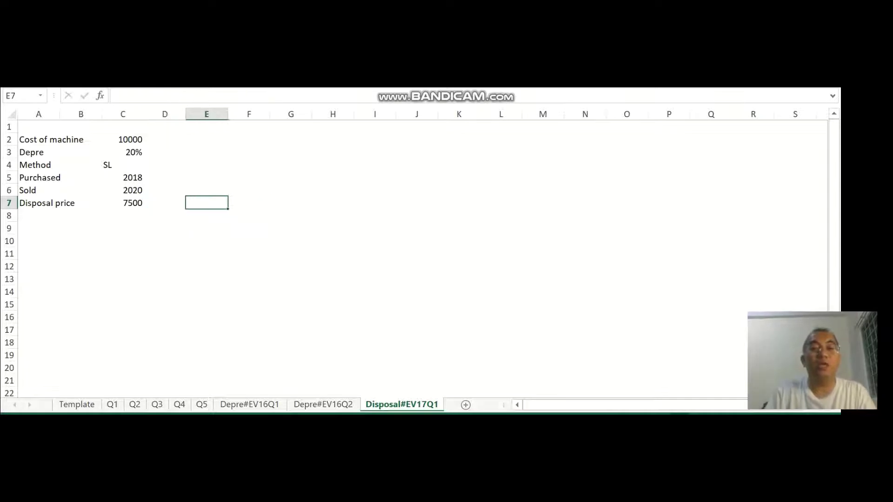
{"action": "key", "text": "Up"}
{"action": "key", "text": "Up"}
{"action": "key", "text": "Up"}
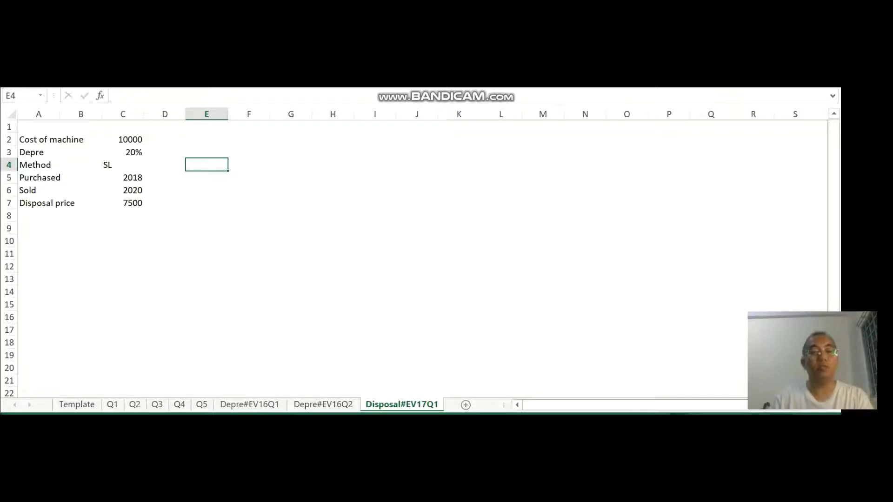
Reread Question 1 on the machine disposal in the text document and return to the Disposal#EV17Q1 worksheet.
{"action": "key", "text": "alt+Tab"}
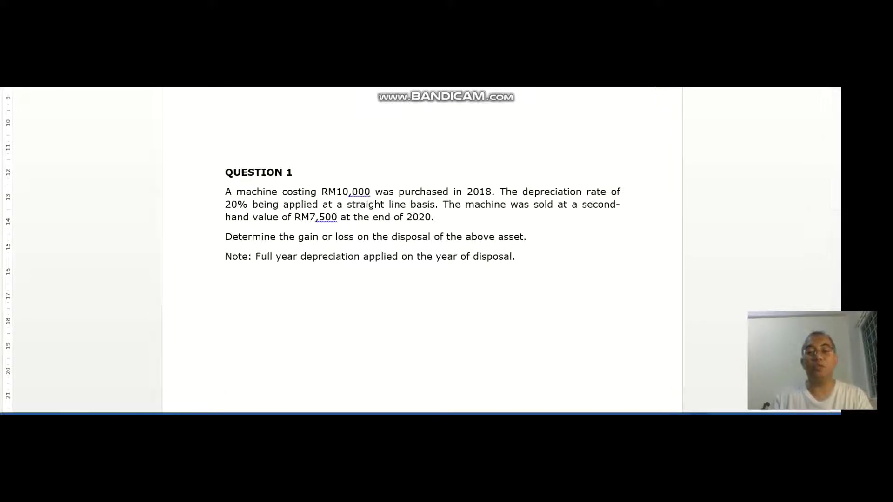
{"action": "key", "text": "alt+Tab"}
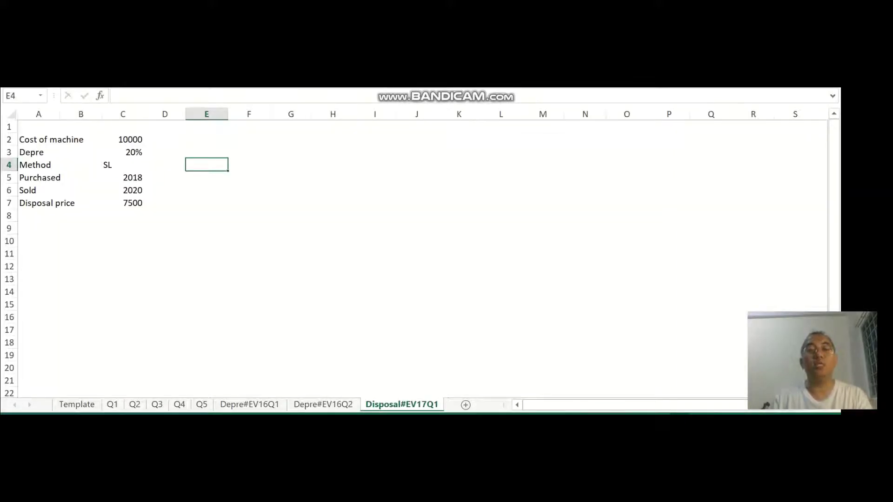
Start the 2018 schedule in row 2 with 2018 in E2, Cost in F2 and 10000 in H2.
{"action": "left_click", "coordinate": [206, 139]}
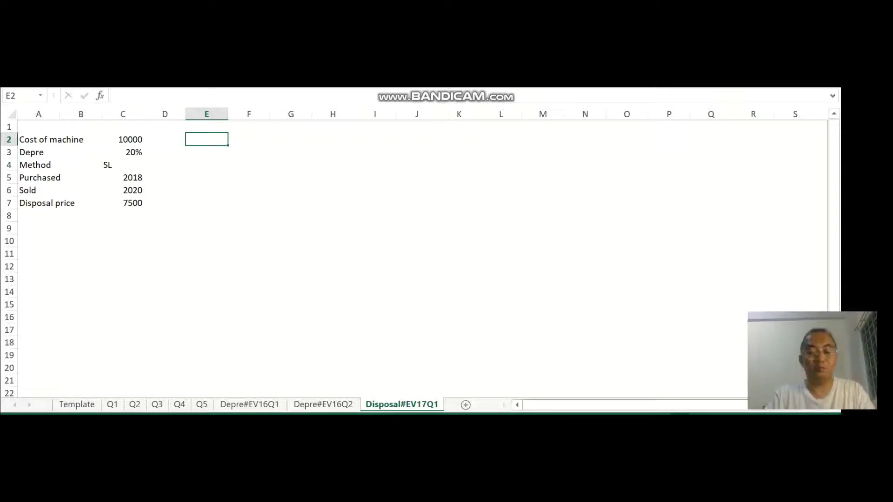
{"action": "type", "text": "2018"}
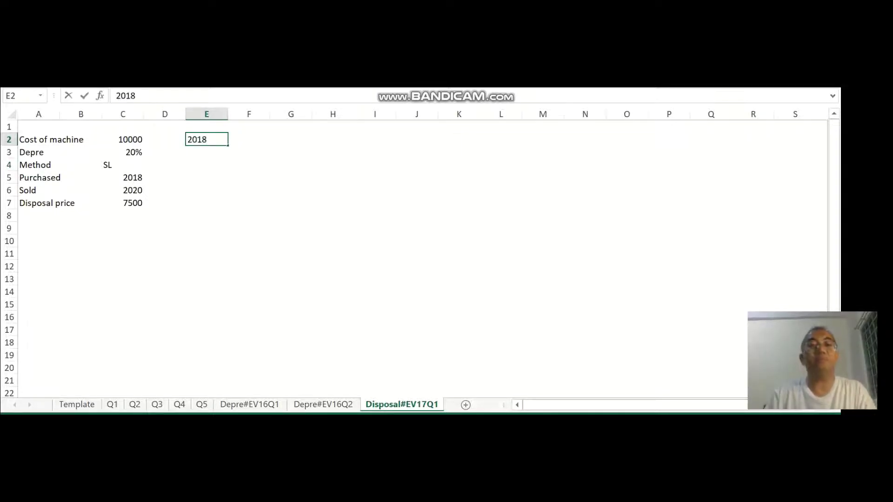
{"action": "key", "text": "Tab"}
{"action": "type", "text": "Cost"}
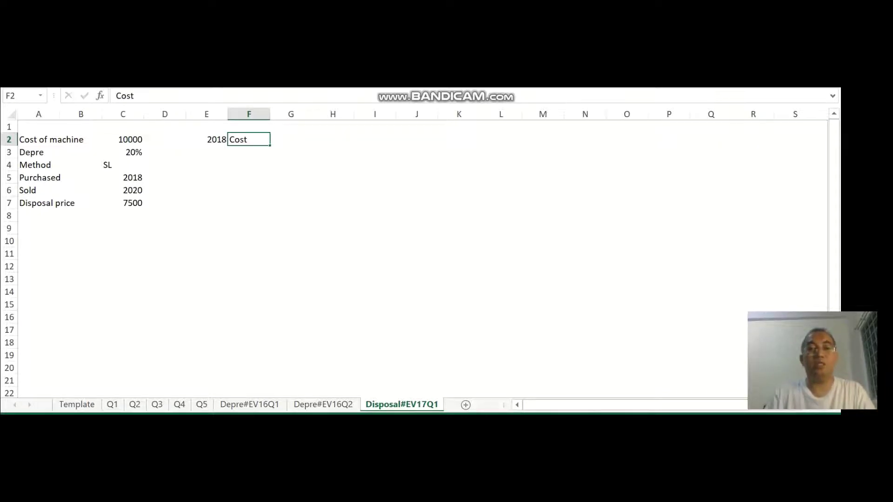
{"action": "key", "text": "Tab"}
{"action": "key", "text": "Tab"}
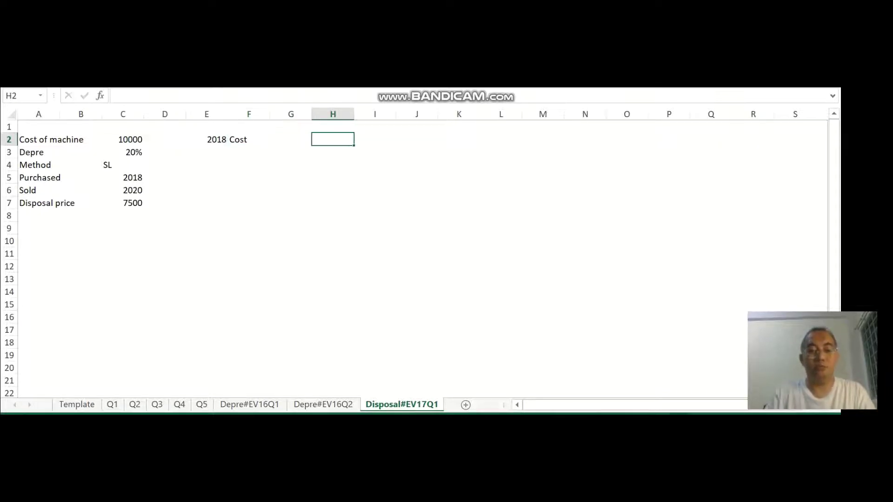
{"action": "type", "text": "10000"}
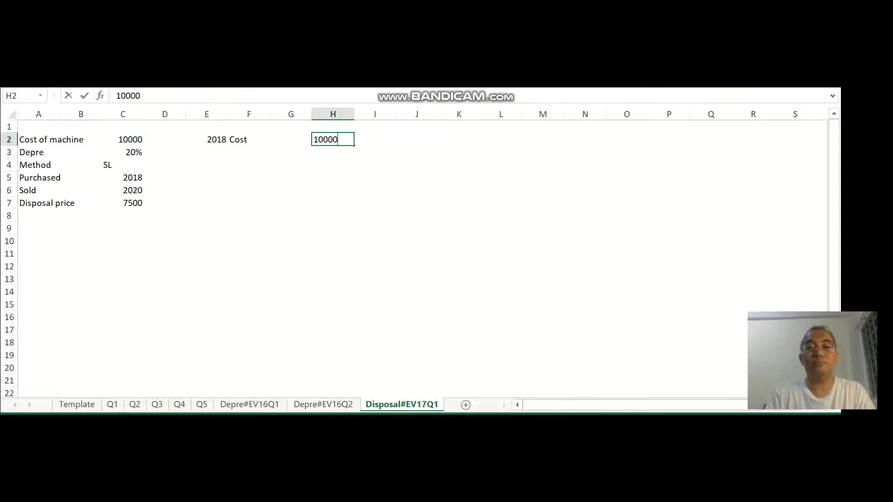
{"action": "key", "text": "ctrl+Return"}
Add the depreciation line below the cost, with the label Depre in F3 and the rate 20% in G3.
{"action": "key", "text": "Down"}
{"action": "key", "text": "Left"}
{"action": "key", "text": "Left"}
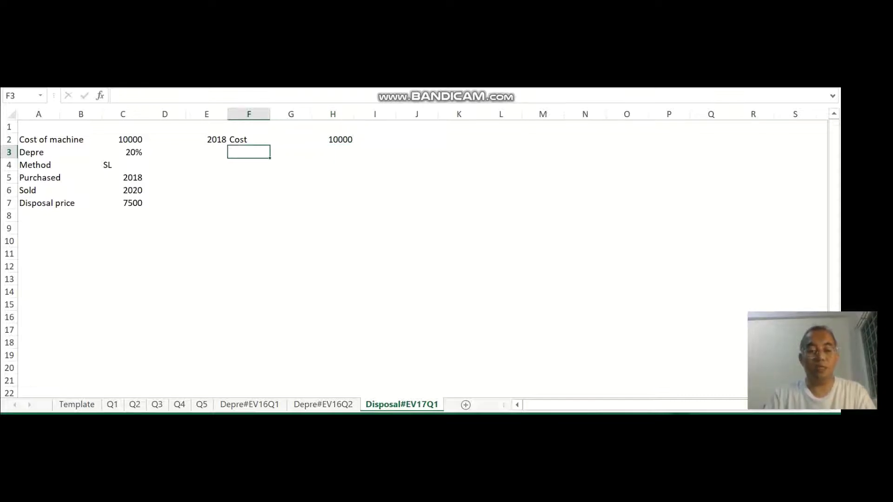
{"action": "type", "text": "Depre"}
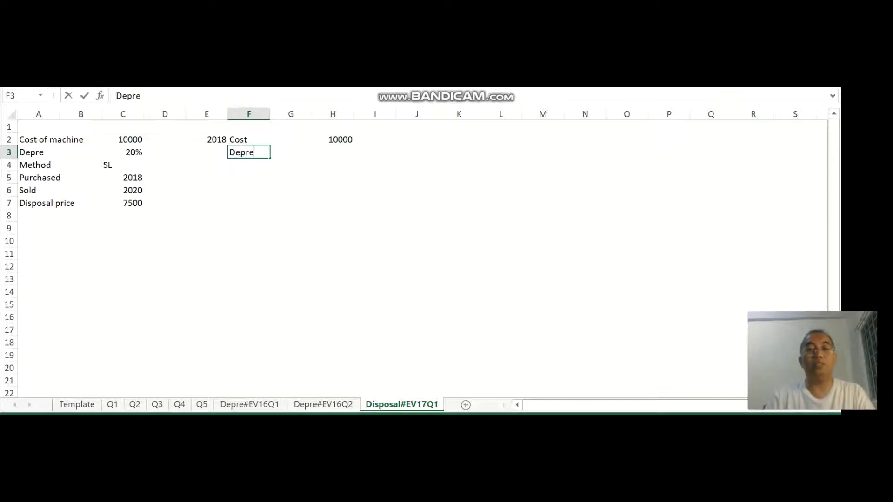
{"action": "key", "text": "ctrl+Return"}
{"action": "key", "text": "Right"}
{"action": "type", "text": "20%"}
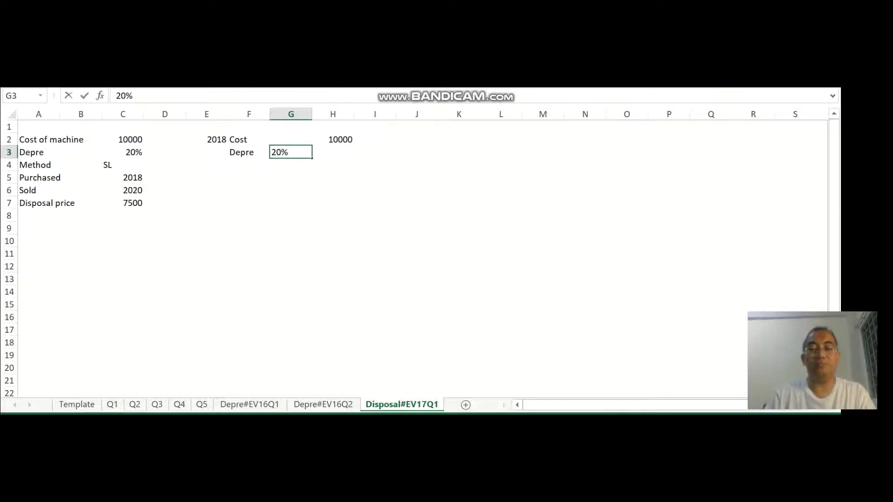
{"action": "key", "text": "Right"}
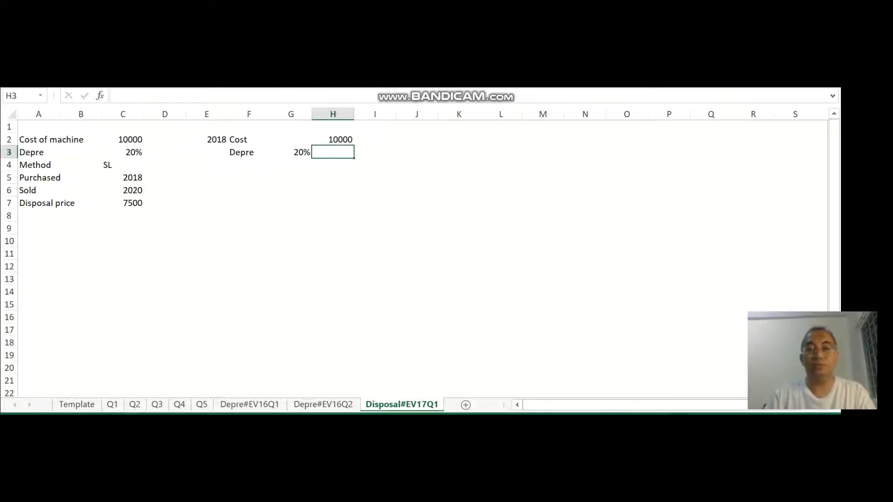
Calculate the 2018 depreciation in H3 by multiplying the rate by the cost with the formula +G3*H2.
{"action": "type", "text": "+"}
{"action": "key", "text": "Left"}
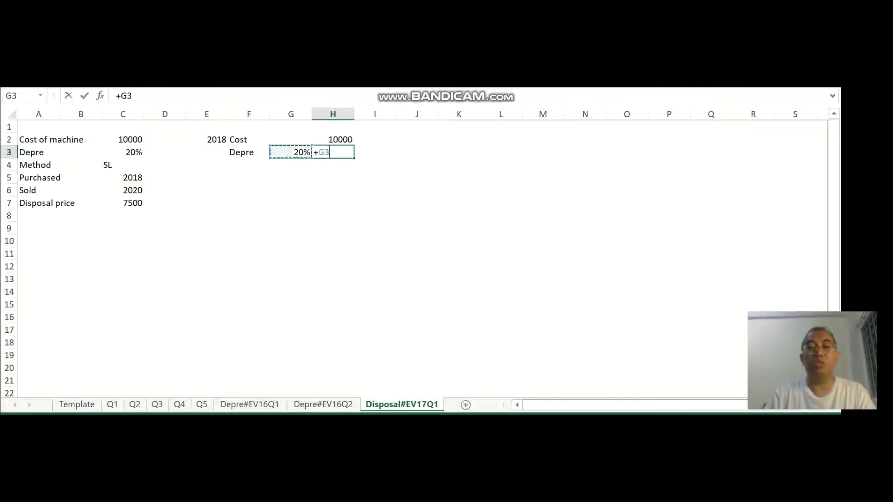
{"action": "type", "text": "*"}
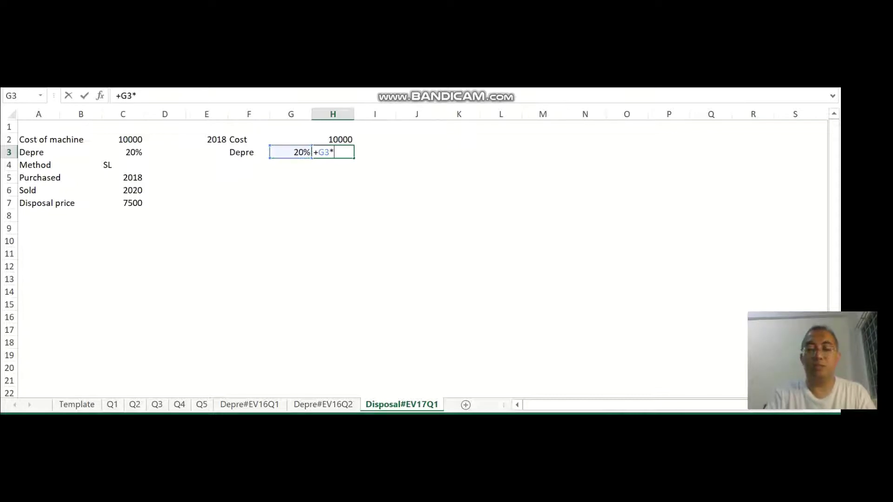
{"action": "key", "text": "Up"}
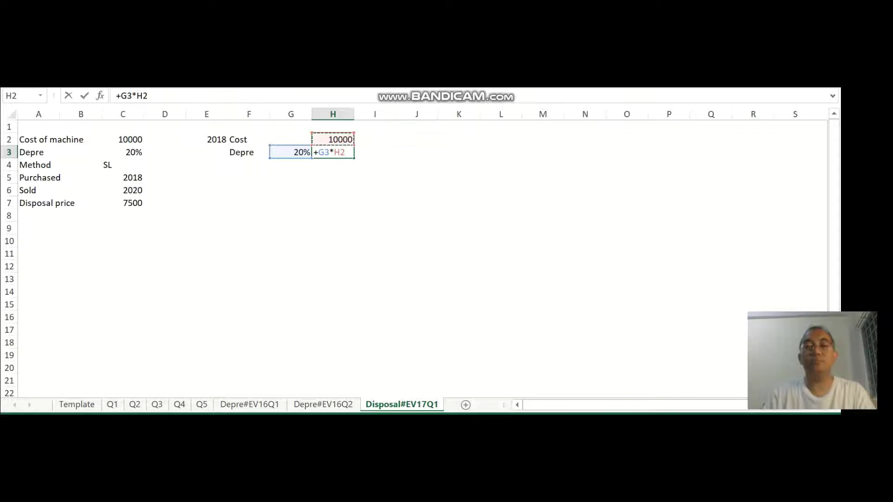
{"action": "type", "text": ")"}
{"action": "key", "text": "Return"}
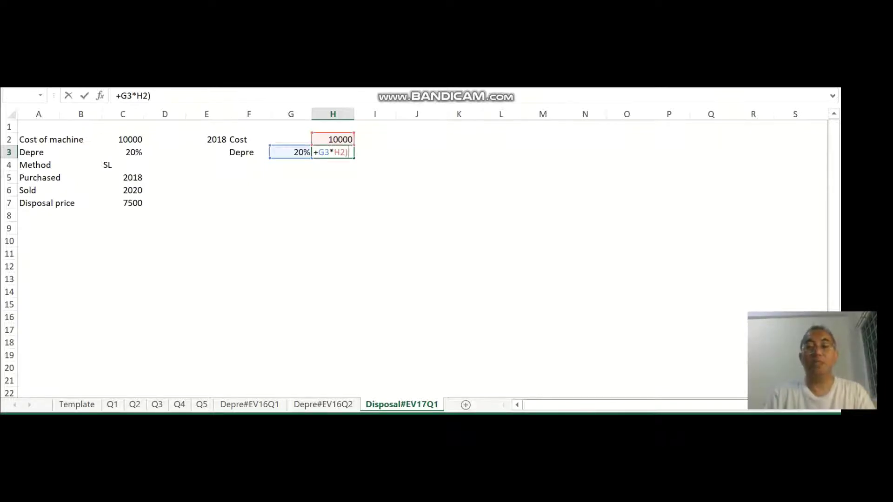
{"action": "key", "text": "Return"}
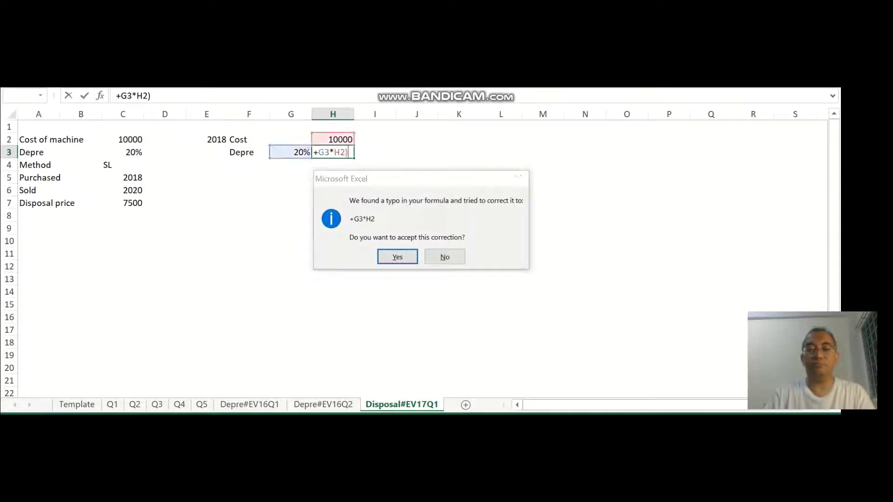
{"action": "left_click", "coordinate": [290, 152]}
{"action": "left_click", "coordinate": [332, 152]}
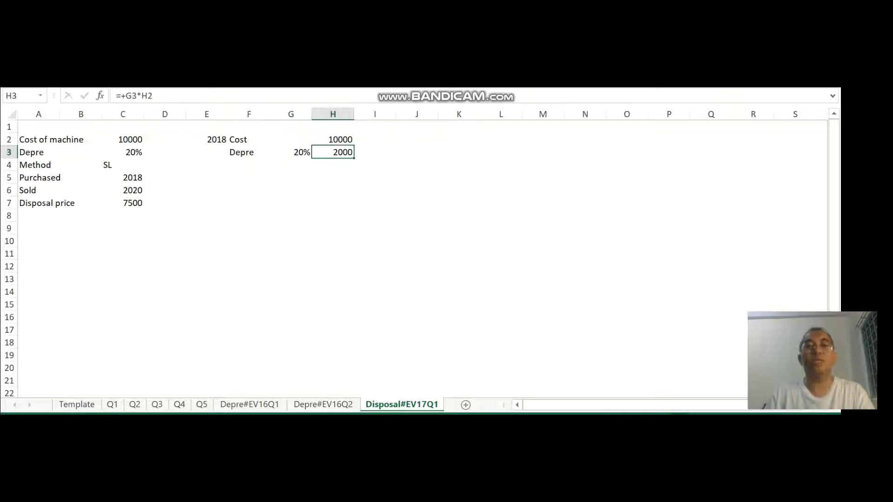
Change the depreciation formula in H3 to =+(G3*H2)*-1 to make the amount negative.
{"action": "key", "text": "F2"}
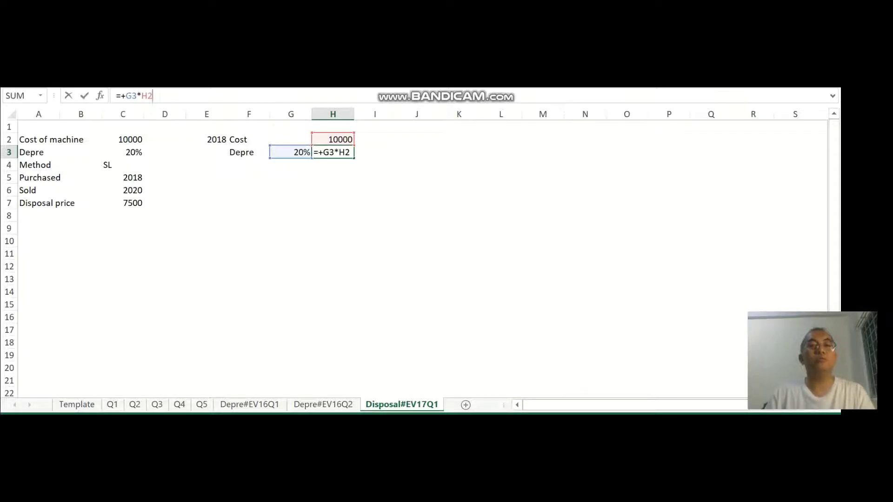
{"action": "type", "text": "("}
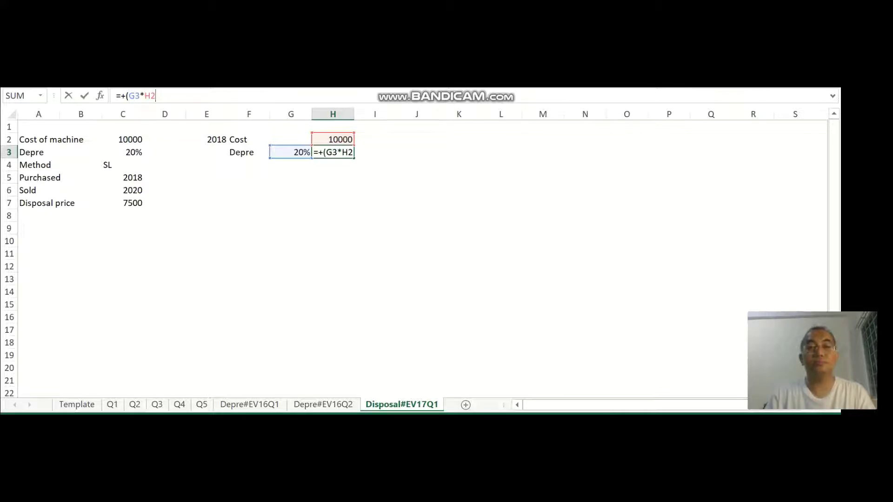
{"action": "type", "text": ")"}
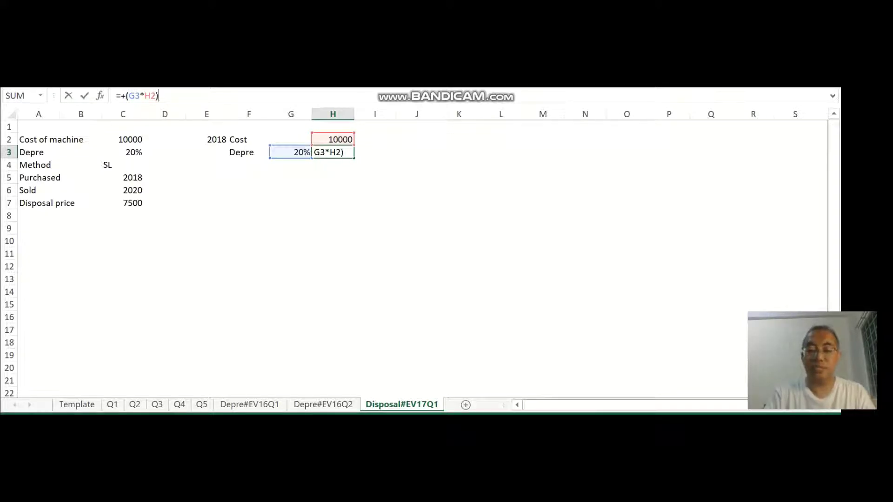
{"action": "type", "text": "*-1"}
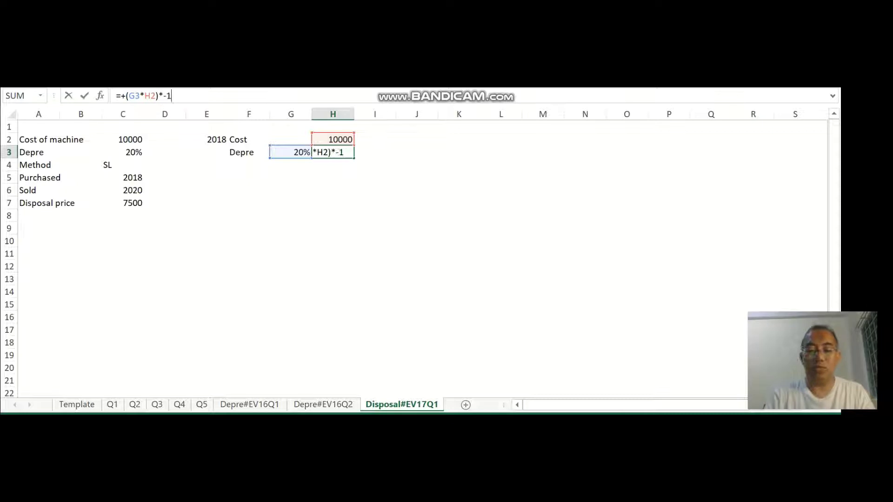
{"action": "key", "text": "Return"}
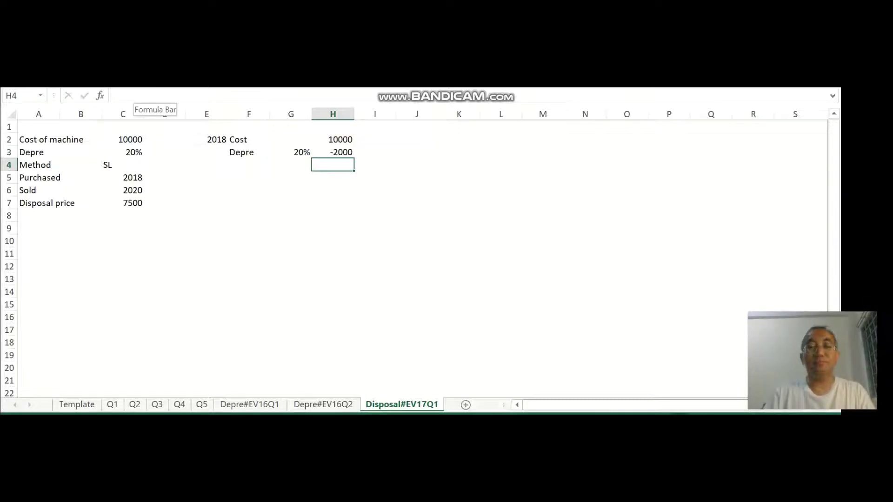
Label F4 as NBV and calculate the net book value in H4 with =SUM(H2:H3).
{"action": "key", "text": "Left"}
{"action": "key", "text": "Left"}
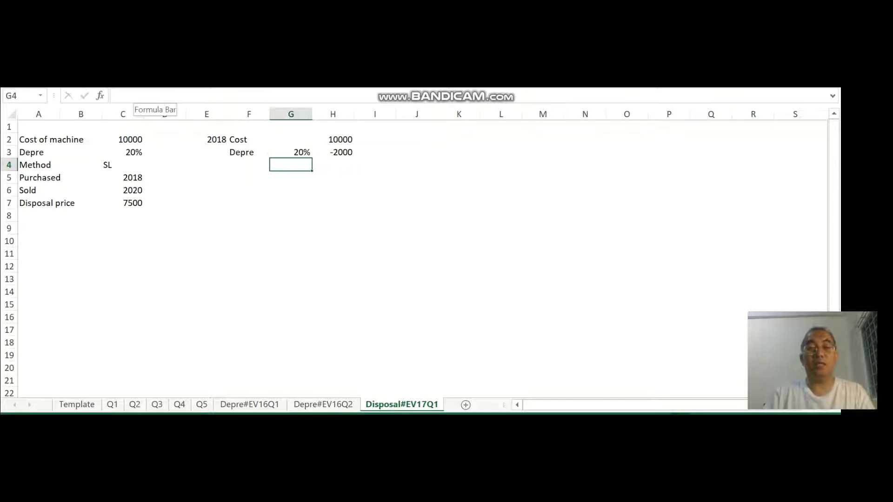
{"action": "type", "text": "NBV"}
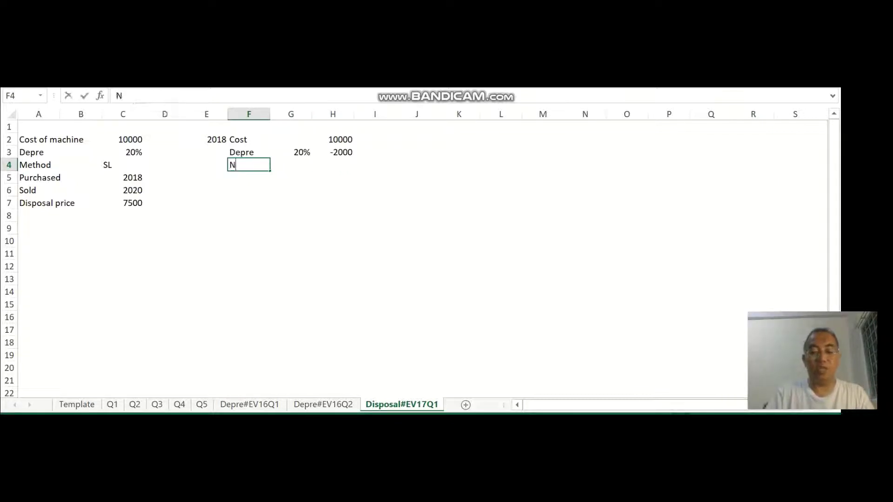
{"action": "key", "text": "Right"}
{"action": "key", "text": "Right"}
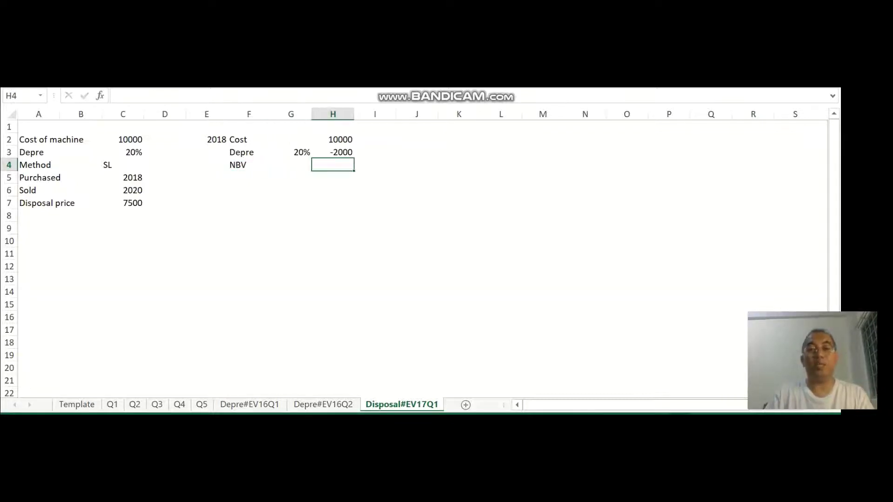
{"action": "type", "text": "=SUM("}
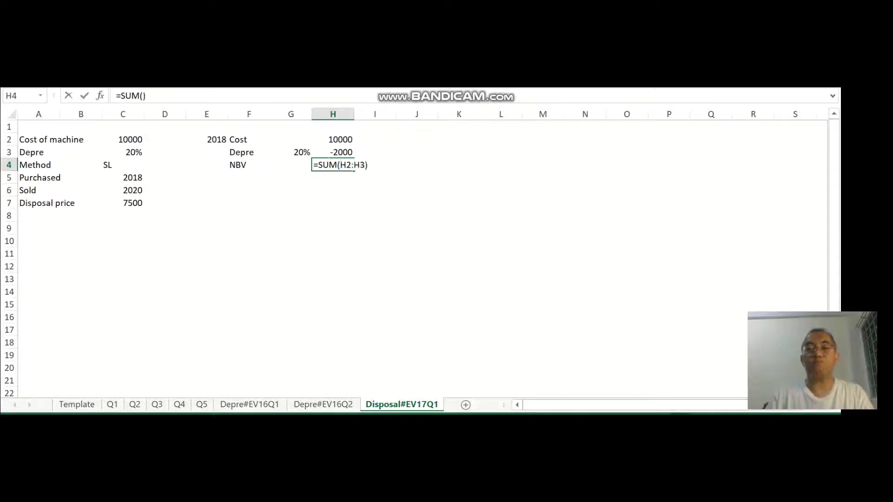
{"action": "key", "text": "Up"}
{"action": "key", "text": "Up"}
{"action": "key", "text": "shift+Down"}
{"action": "type", "text": ")"}
{"action": "key", "text": "Return"}
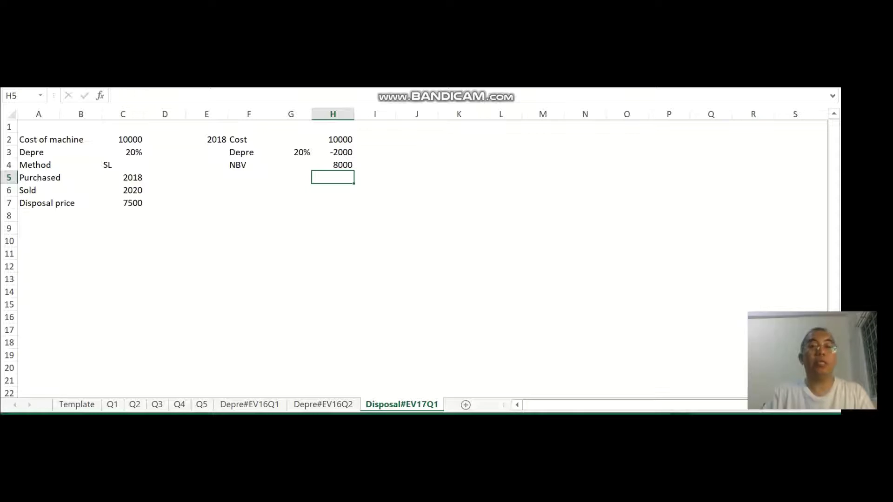
Enter the year 2019 in E5, on the row below the NBV line.
{"action": "key", "text": "Left"}
{"action": "key", "text": "Left"}
{"action": "key", "text": "Left"}
{"action": "type", "text": "20"}
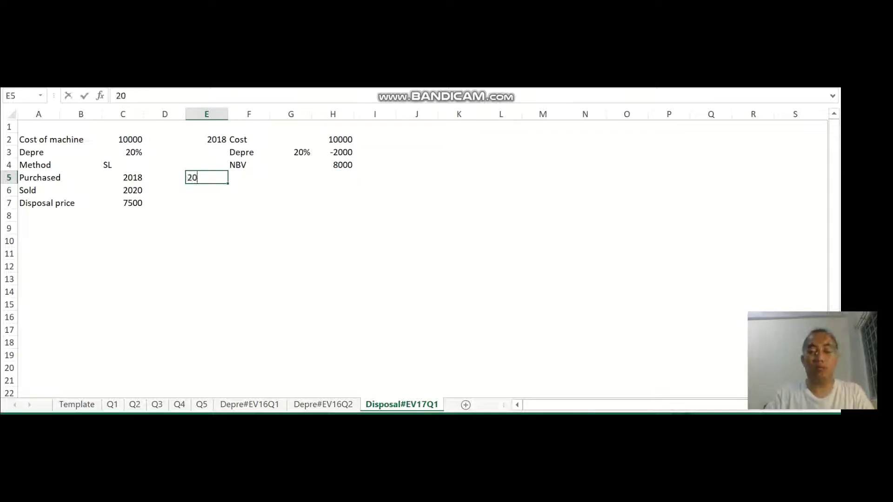
{"action": "type", "text": "19"}
{"action": "key", "text": "Right"}
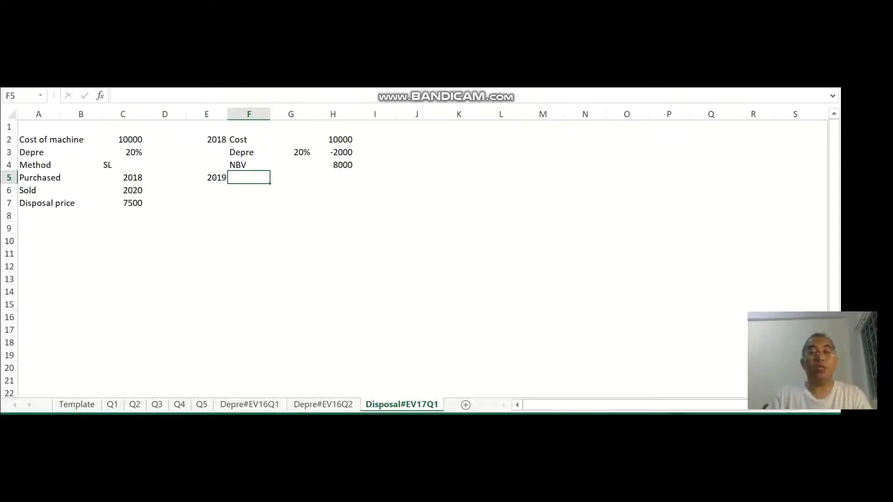
Copy the 2018 depreciation line F3:H3 into the 2019 row starting at F5, and select the copied formula in H5.
{"action": "key", "text": "Up"}
{"action": "key", "text": "Up"}
{"action": "key", "text": "shift+Right"}
{"action": "key", "text": "shift+Right"}
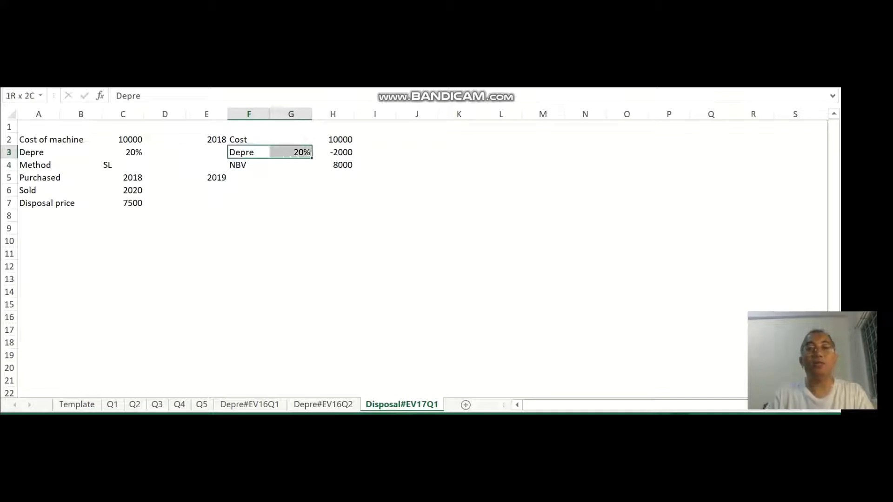
{"action": "key", "text": "ctrl+c"}
{"action": "key", "text": "Down"}
{"action": "key", "text": "Down"}
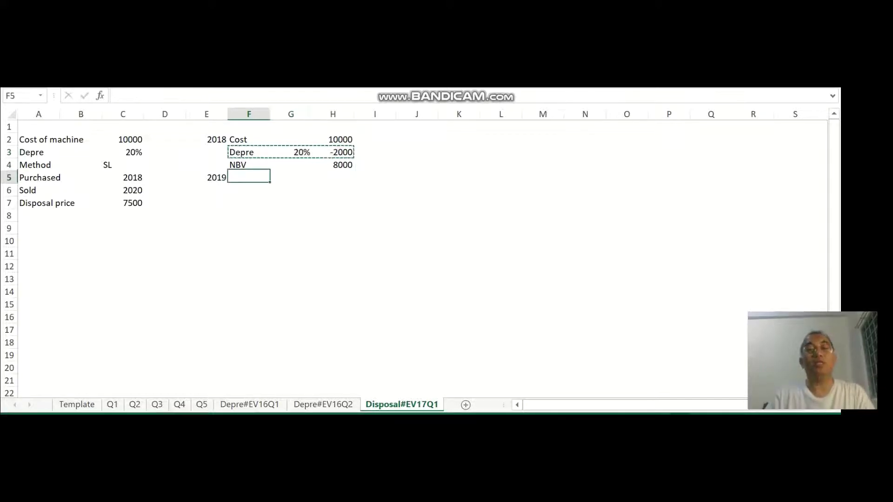
{"action": "key", "text": "ctrl+v"}
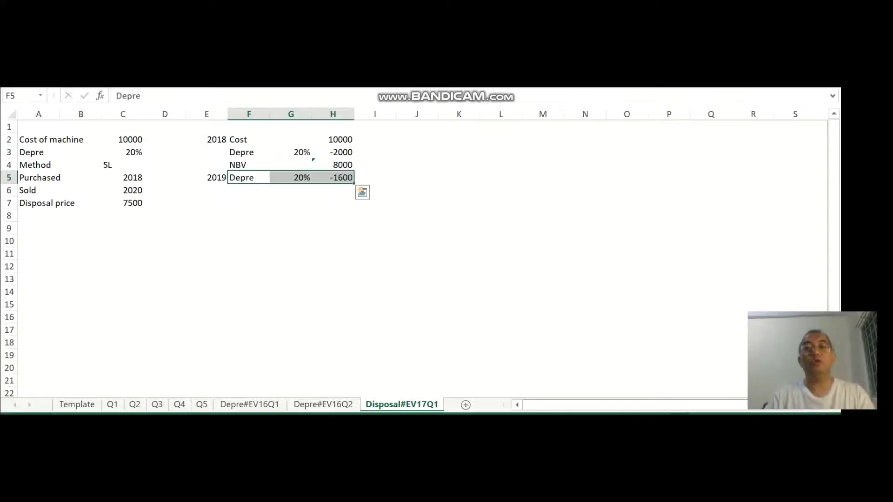
{"action": "key", "text": "Right"}
{"action": "key", "text": "Right"}
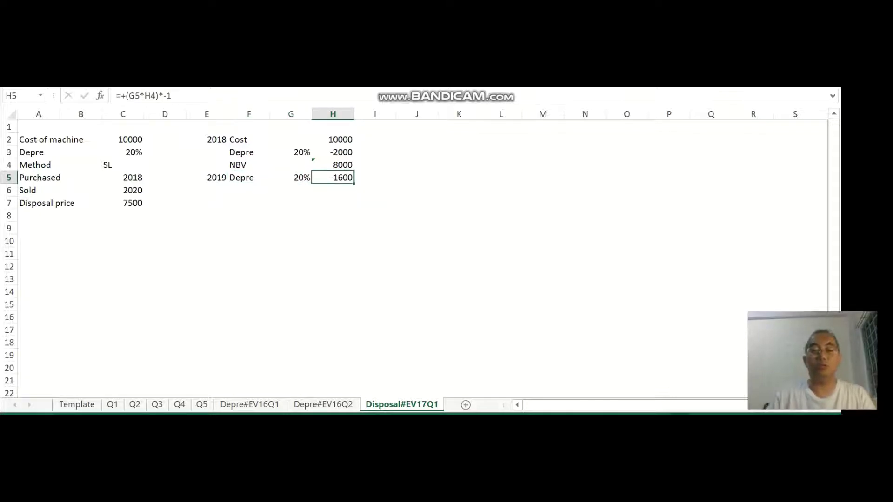
Change the 2019 depreciation formula in H5 to =+(G5*H2)*-1 so it refers to the original cost.
{"action": "left_click", "coordinate": [248, 96]}
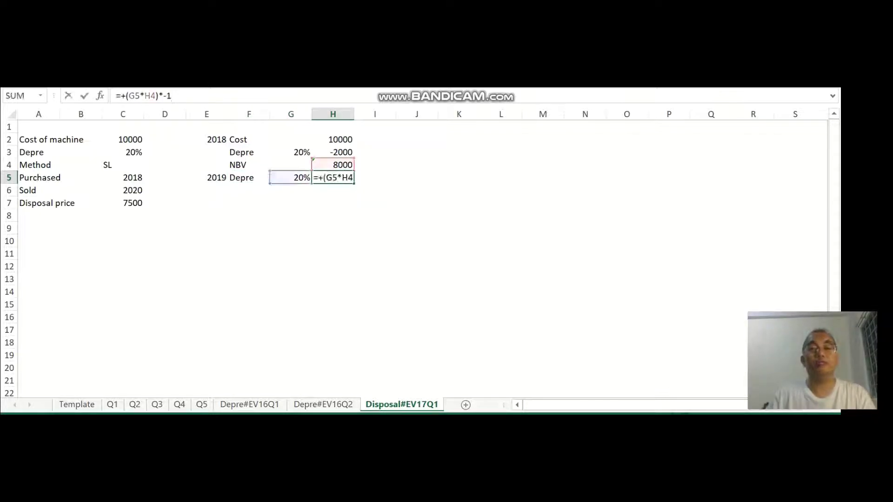
{"action": "left_click_drag", "start_coordinate": [332, 158], "coordinate": [333, 134]}
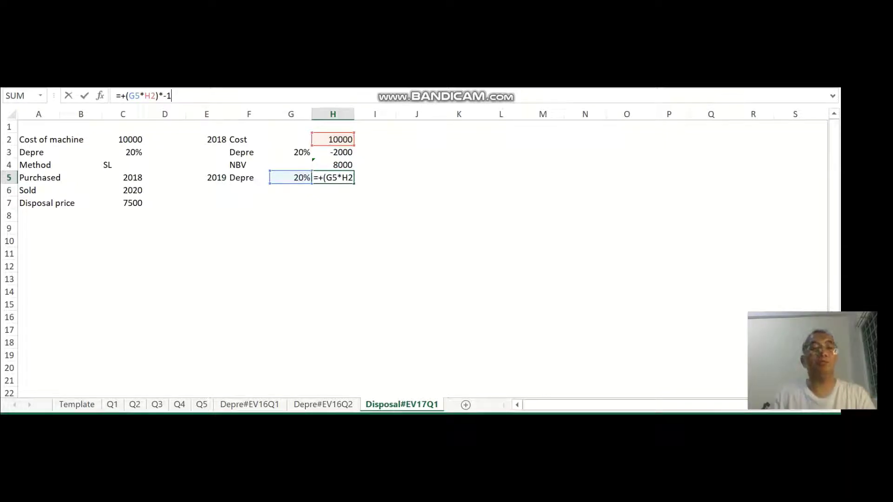
{"action": "key", "text": "Return"}
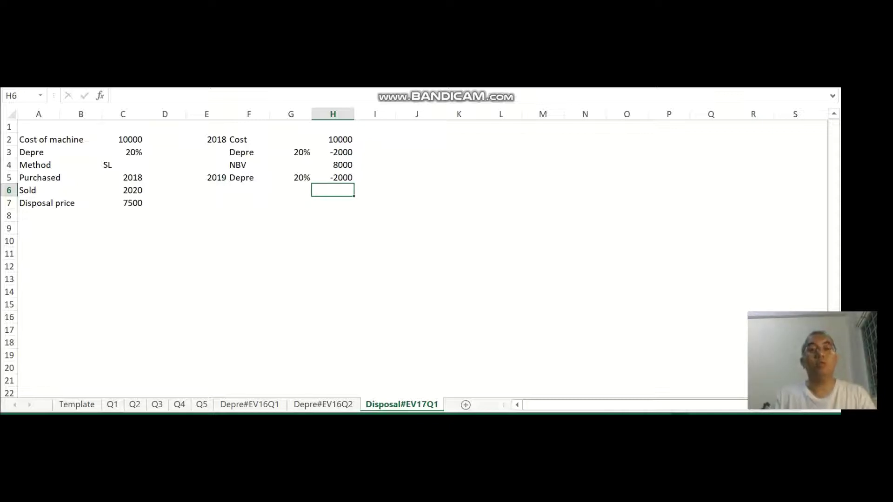
Copy the NBV line F4:H4 into row 6 starting at F6, and review the formulas in H5 and H6.
{"action": "left_click_drag", "start_coordinate": [249, 165], "coordinate": [351, 165]}
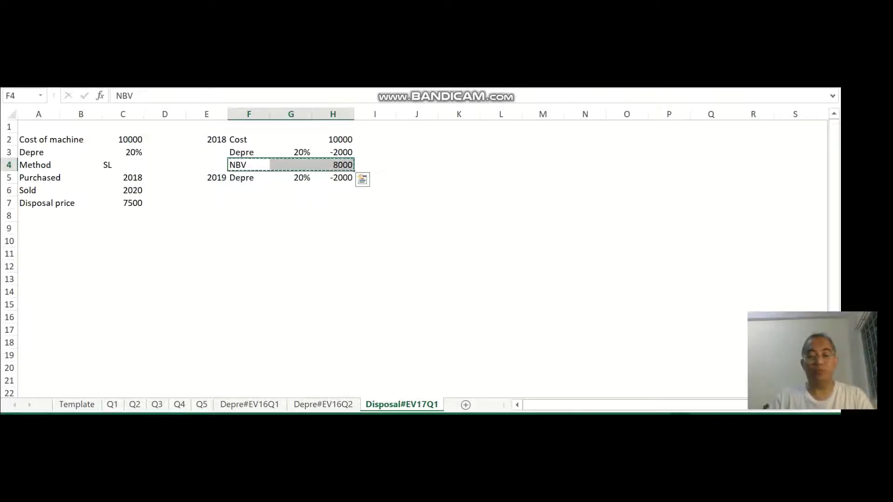
{"action": "key", "text": "ctrl+c"}
{"action": "key", "text": "Down"}
{"action": "key", "text": "Down"}
{"action": "key", "text": "ctrl+v"}
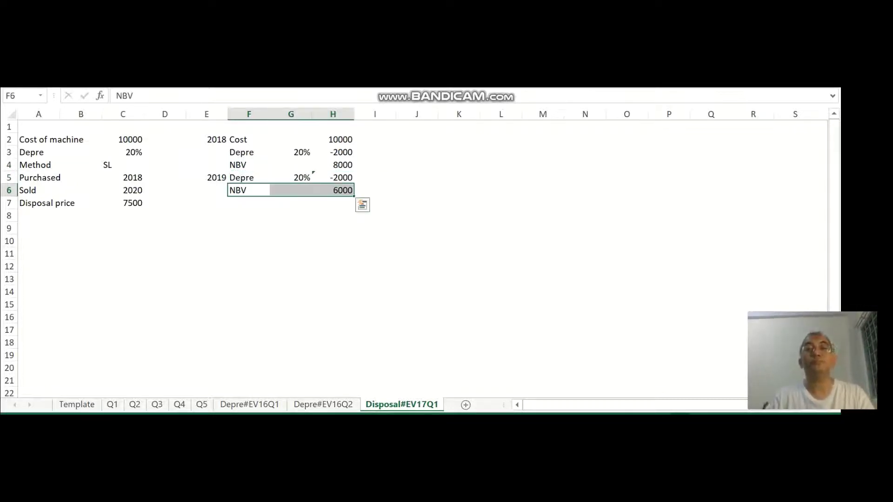
{"action": "key", "text": "Right"}
{"action": "key", "text": "Right"}
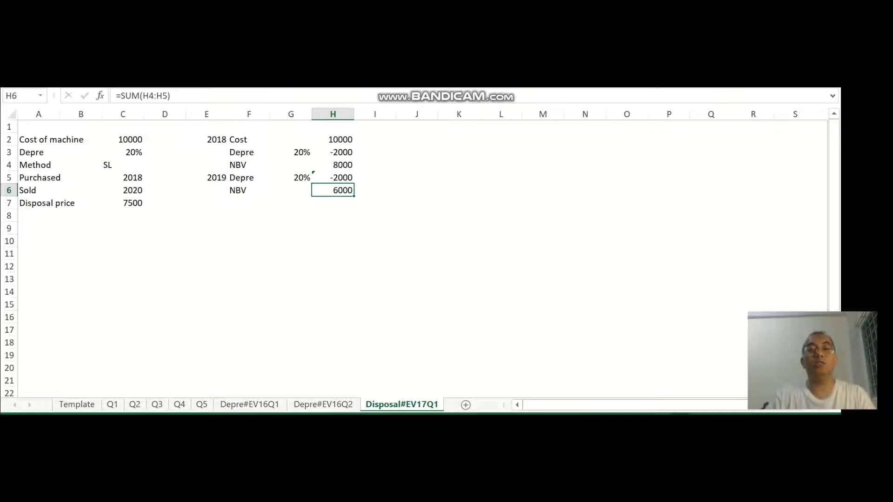
{"action": "key", "text": "Up"}
{"action": "key", "text": "Up"}
{"action": "key", "text": "Down"}
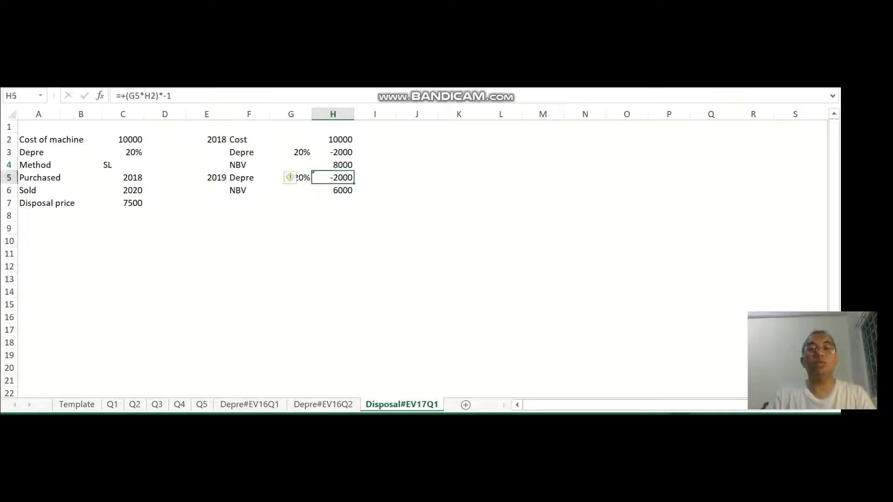
{"action": "key", "text": "Down"}
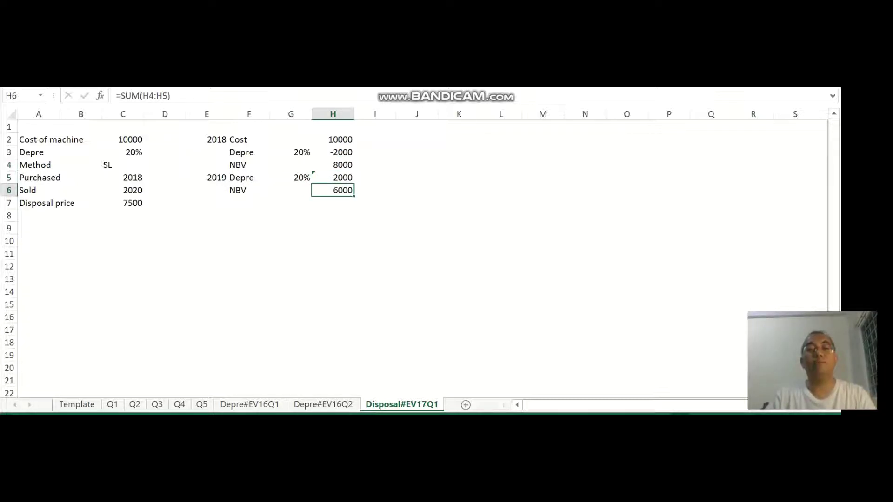
Enter the year 2020 in E7, on the row below the 2019 NBV line.
{"action": "key", "text": "Left"}
{"action": "key", "text": "Left"}
{"action": "key", "text": "Left"}
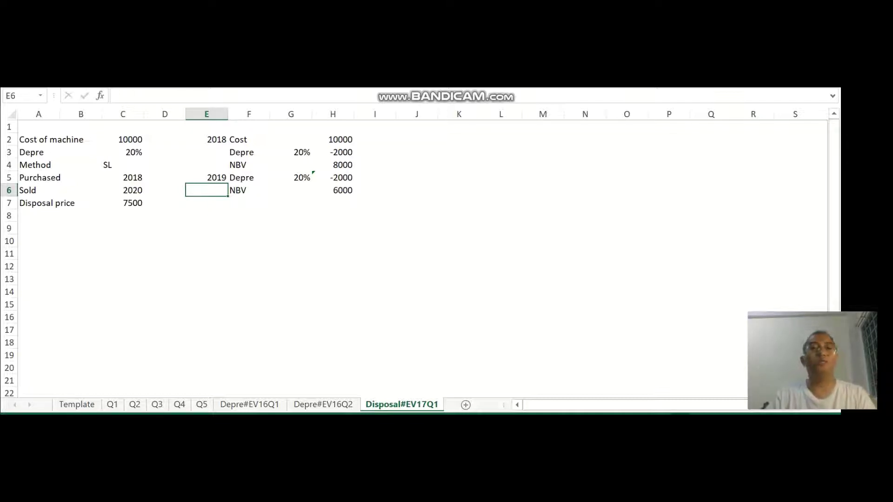
{"action": "left_click", "coordinate": [206, 178]}
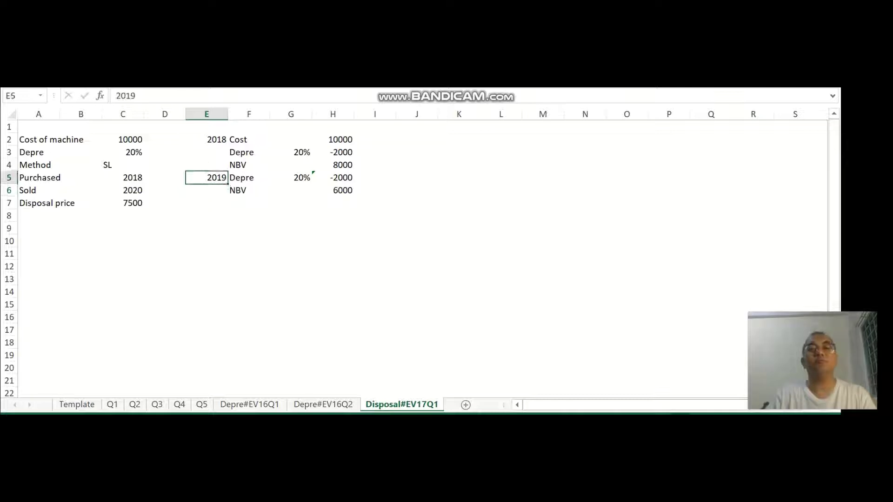
{"action": "left_click", "coordinate": [206, 203]}
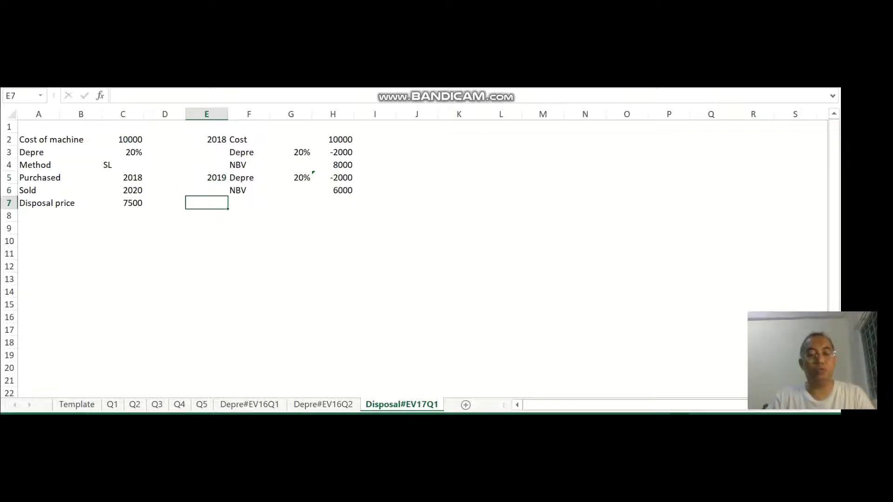
{"action": "type", "text": "2020"}
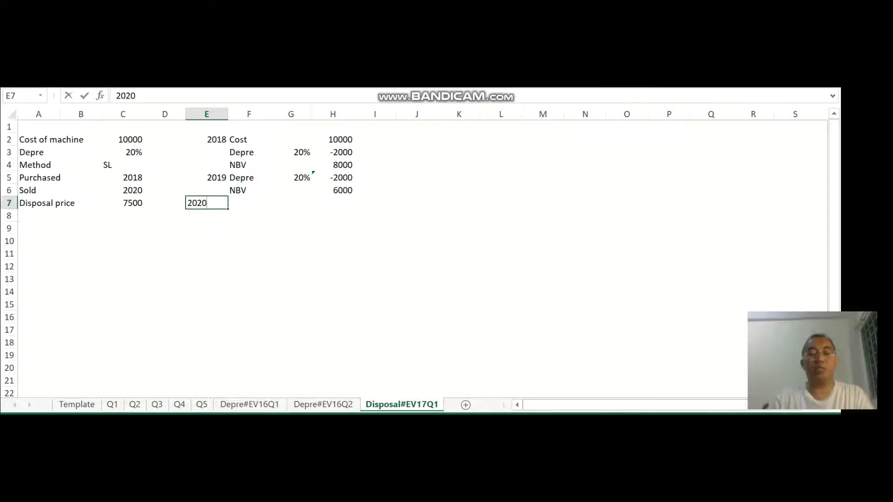
{"action": "key", "text": "Tab"}
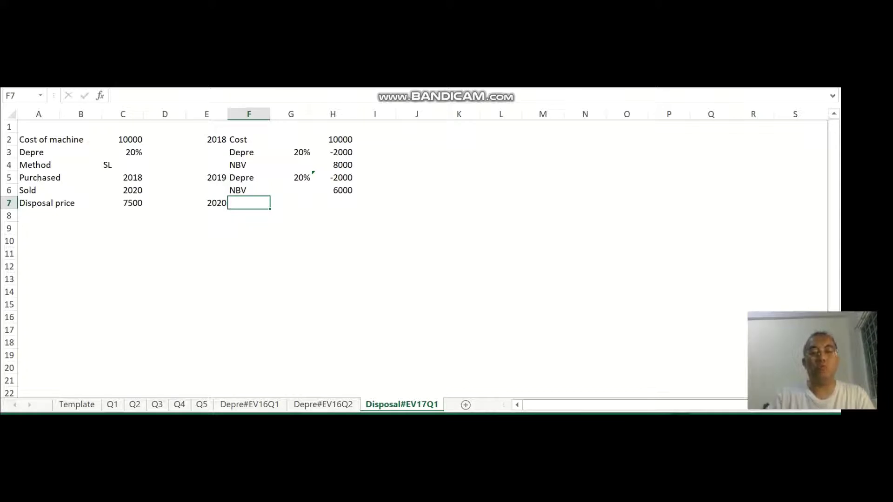
Copy the 2019 depreciation line F5:H5 into the 2020 row starting at F7.
{"action": "key", "text": "Up"}
{"action": "key", "text": "Up"}
{"action": "key", "text": "shift+Right"}
{"action": "key", "text": "shift+Right"}
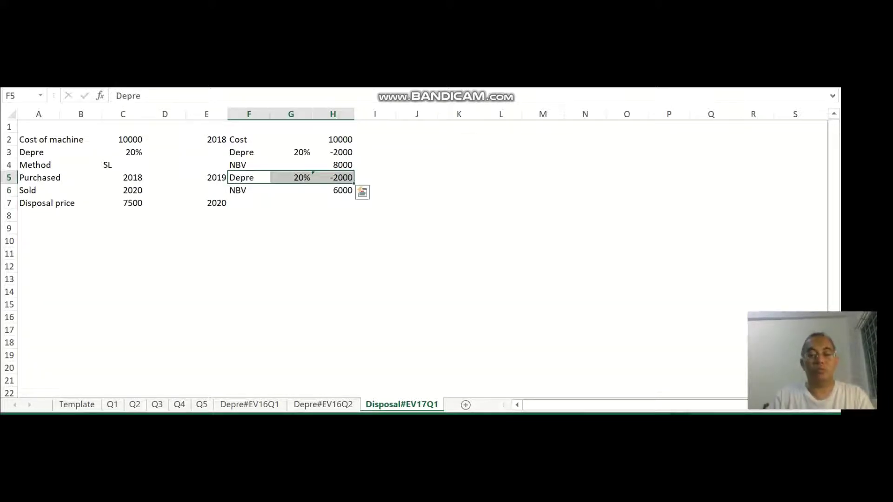
{"action": "key", "text": "ctrl+c"}
{"action": "key", "text": "Down"}
{"action": "key", "text": "Down"}
{"action": "key", "text": "ctrl+v"}
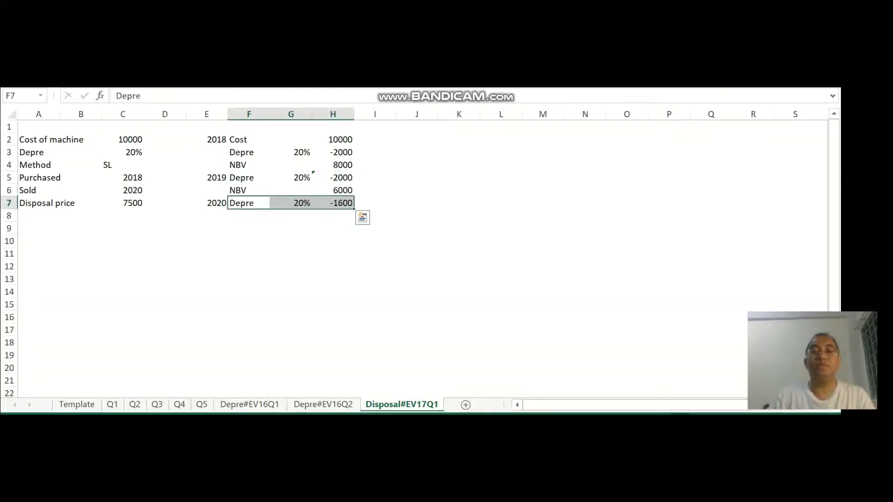
Change the 2020 depreciation formula in H7 to =+(G7*H2)*-1 so it refers to the original cost.
{"action": "key", "text": "Right"}
{"action": "key", "text": "Right"}
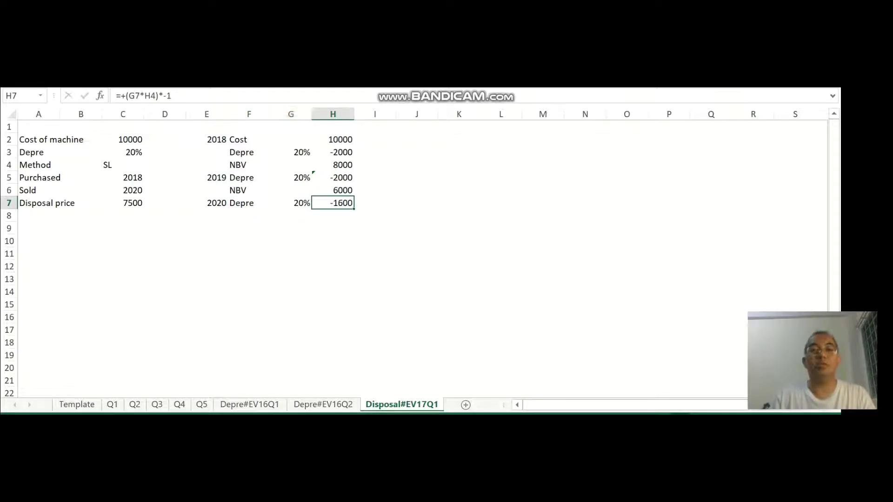
{"action": "key", "text": "F2"}
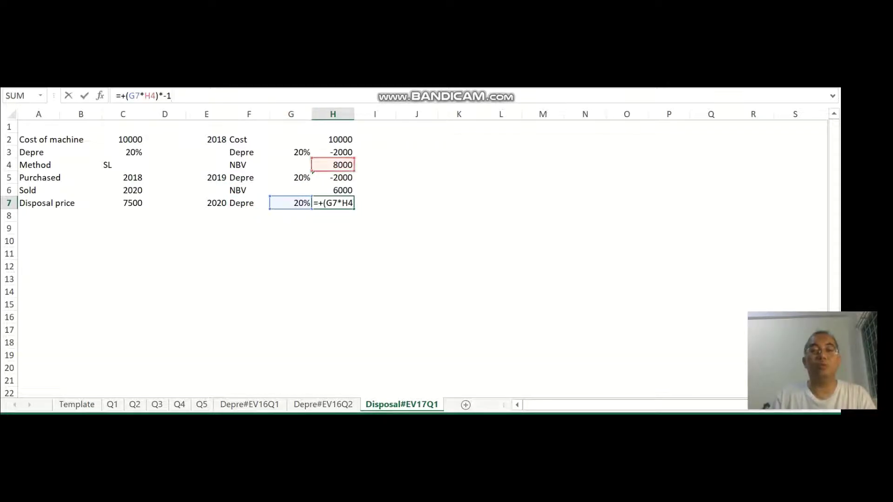
{"action": "left_click_drag", "start_coordinate": [332, 159], "coordinate": [332, 133]}
{"action": "key", "text": "Return"}
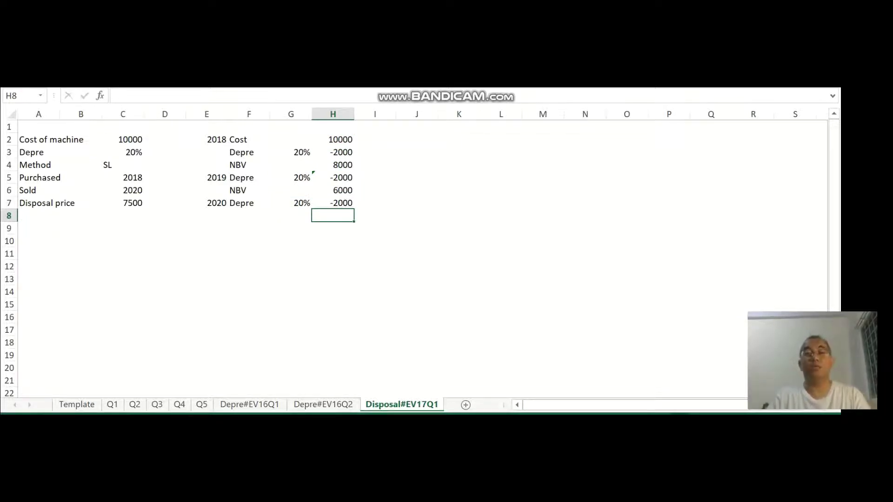
Copy the 2019 NBV line F6:H6 into row 8 starting at F8, below the 2020 depreciation.
{"action": "key", "text": "Up"}
{"action": "key", "text": "Up"}
{"action": "key", "text": "Left"}
{"action": "key", "text": "Left"}
{"action": "key", "text": "shift+Right"}
{"action": "key", "text": "shift+Right"}
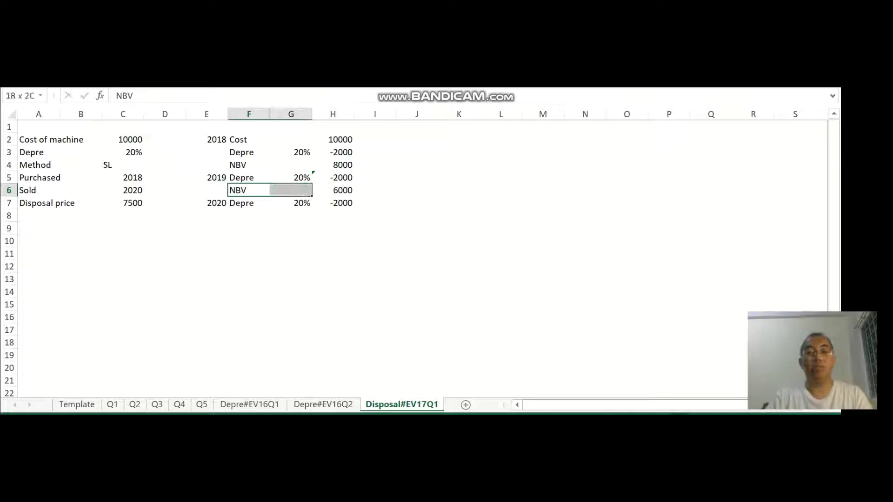
{"action": "key", "text": "ctrl+c"}
{"action": "key", "text": "Down"}
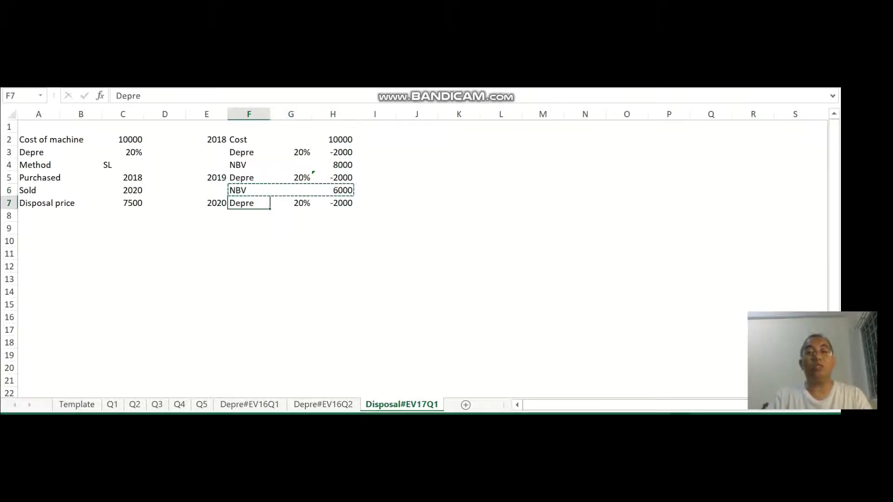
{"action": "key", "text": "Down"}
{"action": "key", "text": "ctrl+v"}
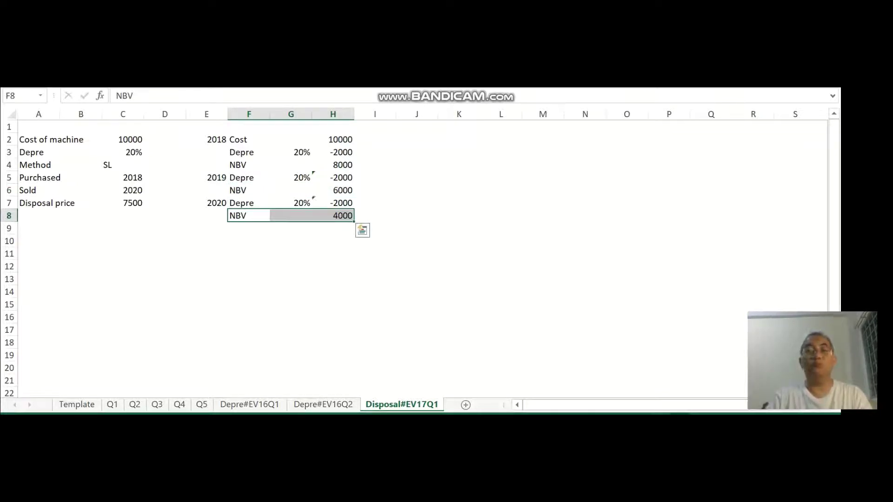
Add a bottom border to each yearly depreciation amount in H3, H5 and H7.
{"action": "left_click", "coordinate": [332, 152]}
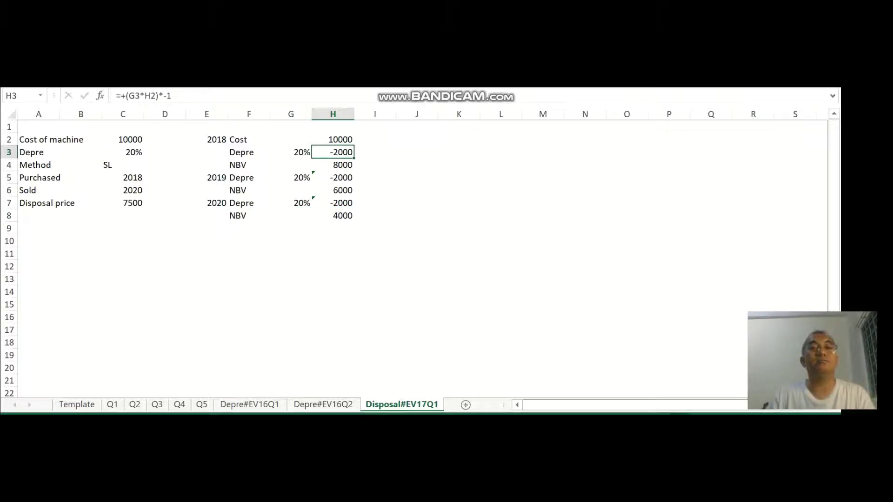
{"action": "key", "text": "alt+h"}
{"action": "key", "text": "b"}
{"action": "key", "text": "Down"}
{"action": "key", "text": "Down"}
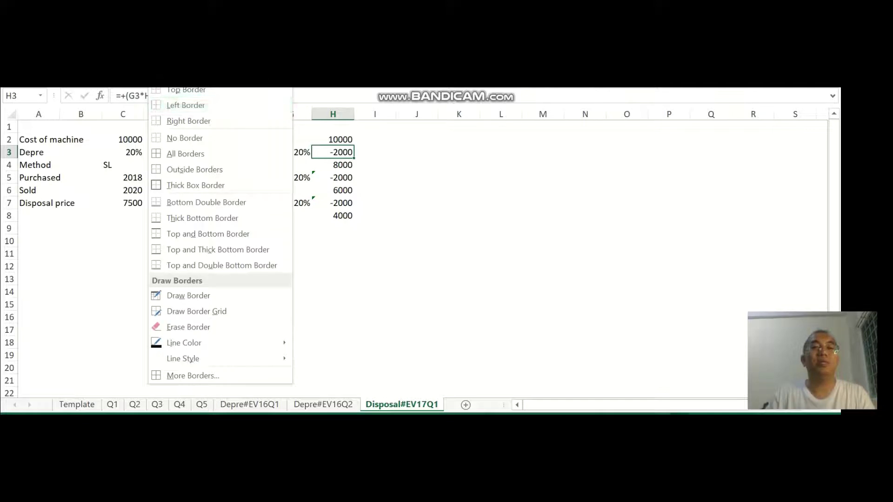
{"action": "key", "text": "Escape"}
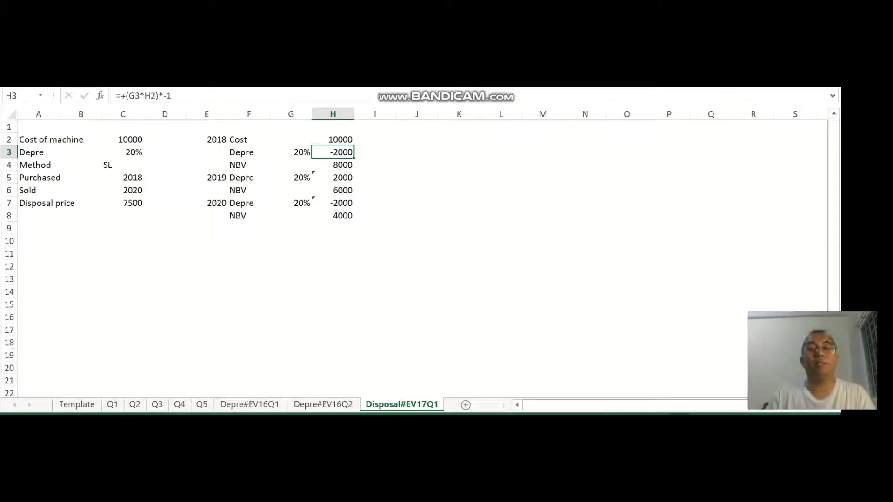
{"action": "left_click", "coordinate": [332, 165]}
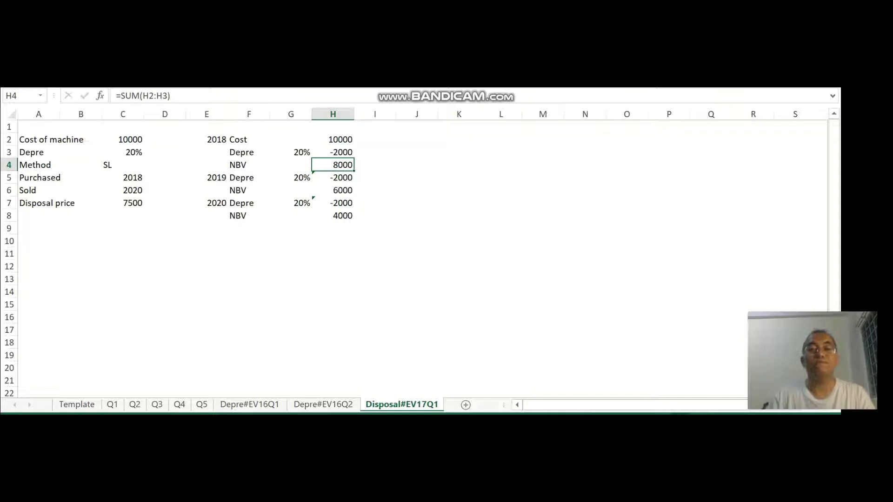
{"action": "left_click", "coordinate": [332, 177]}
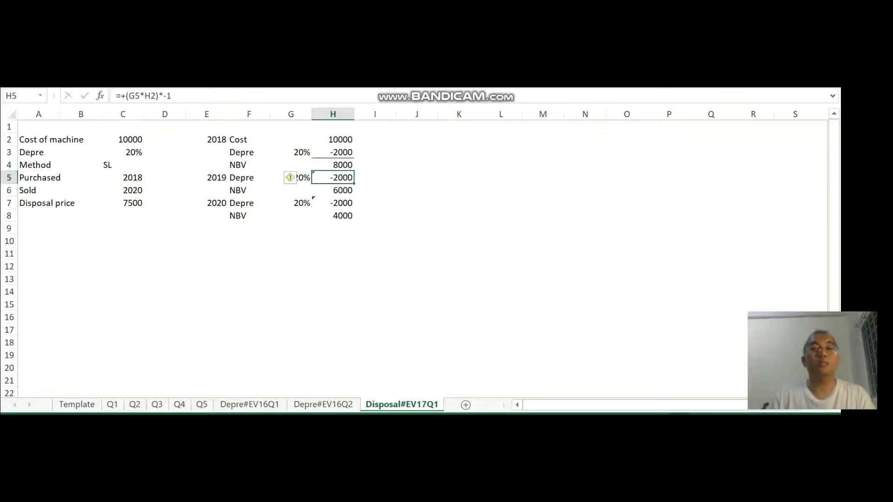
{"action": "left_click", "coordinate": [332, 203]}
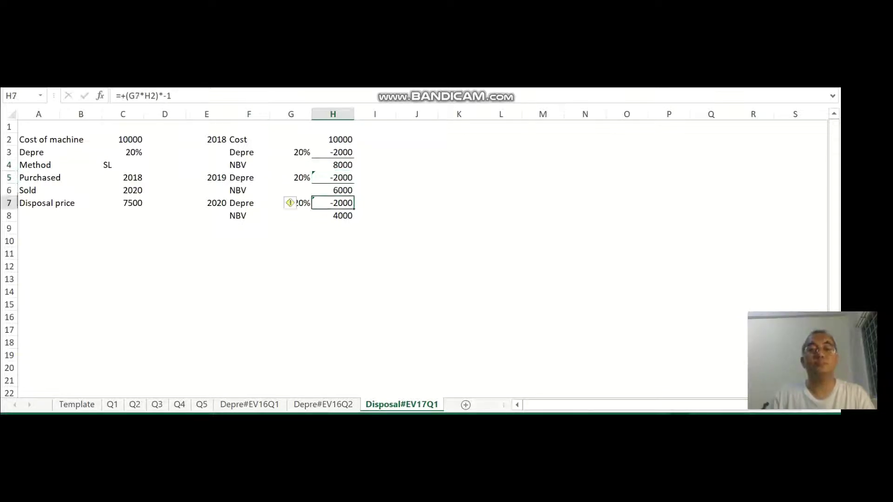
{"action": "left_click", "coordinate": [374, 278]}
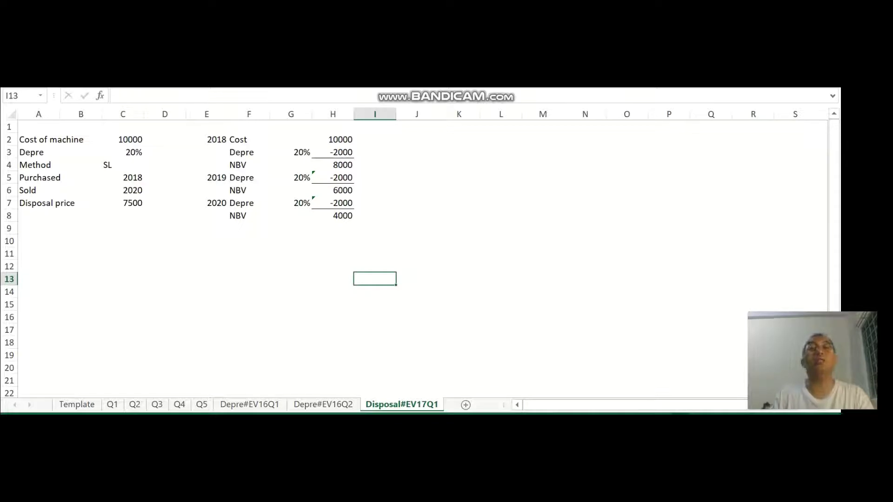
Link I3 to the 2018 depreciation amount with the formula +H3.
{"action": "left_click", "coordinate": [374, 152]}
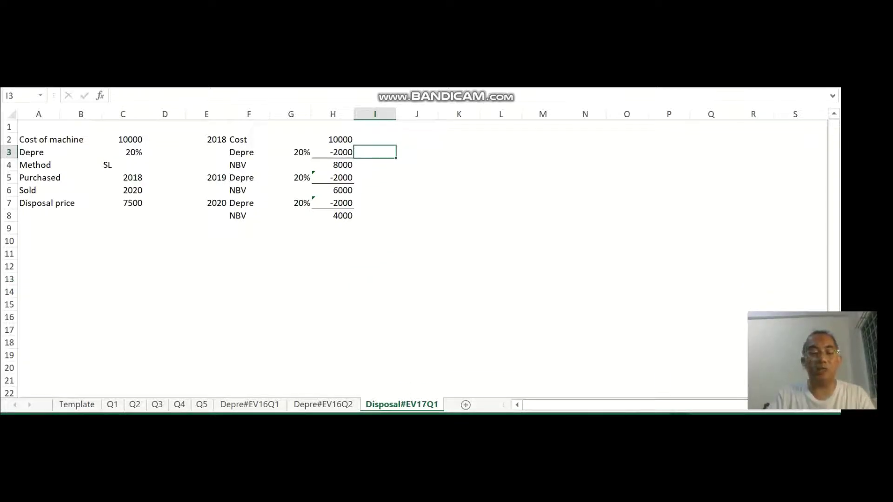
{"action": "type", "text": "+"}
{"action": "key", "text": "Left"}
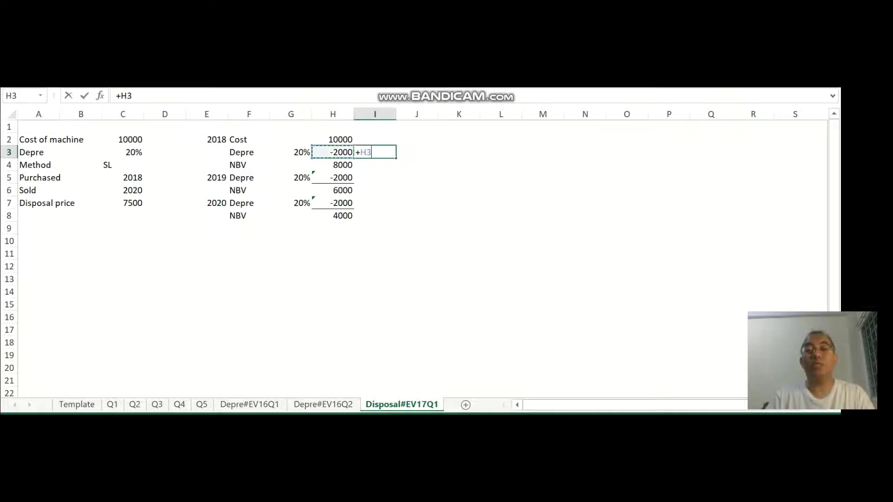
{"action": "key", "text": "Return"}
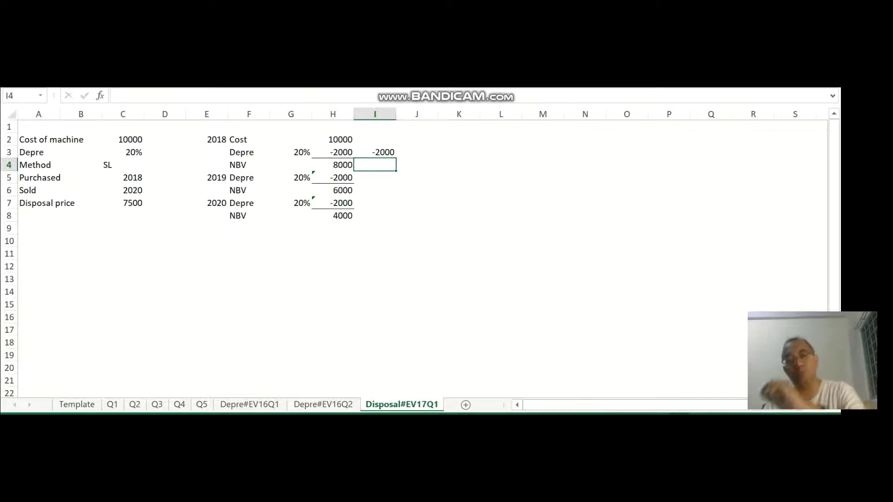
Calculate the 2019 accumulated depreciation in I5 with the formula +I3+H5.
{"action": "left_click", "coordinate": [374, 177]}
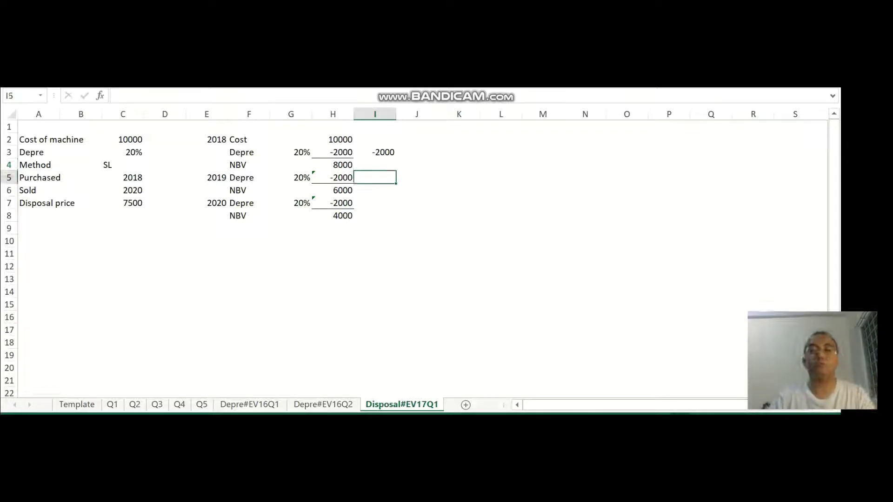
{"action": "type", "text": "+"}
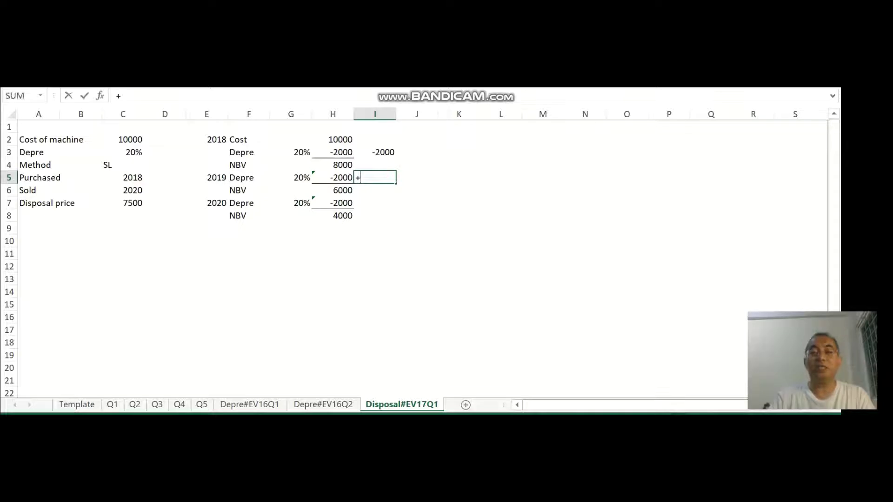
{"action": "key", "text": "Up"}
{"action": "key", "text": "Up"}
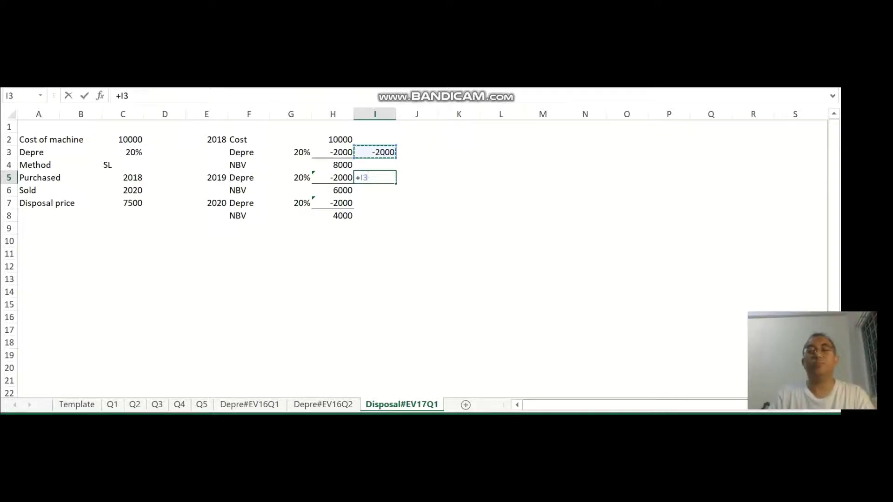
{"action": "type", "text": "+"}
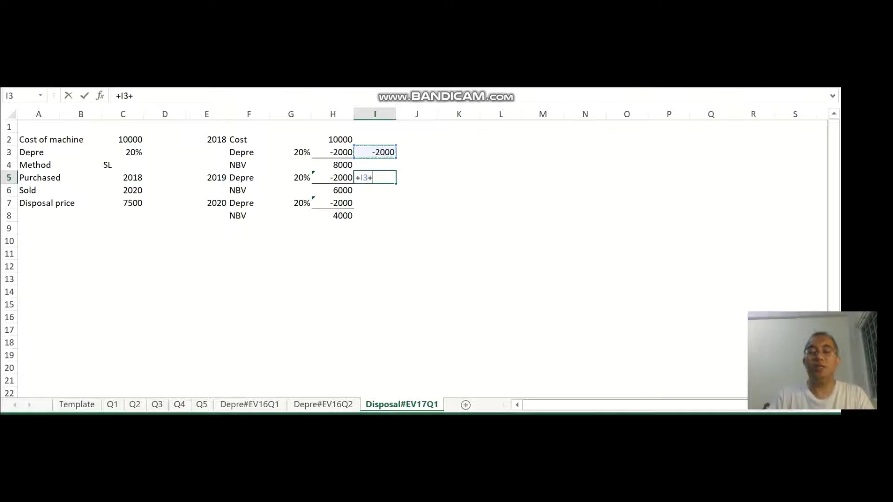
{"action": "key", "text": "Left"}
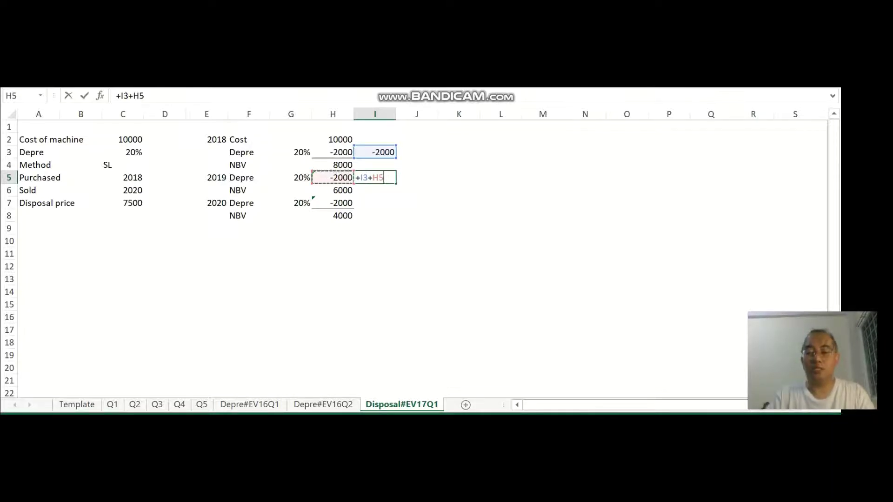
{"action": "key", "text": "Return"}
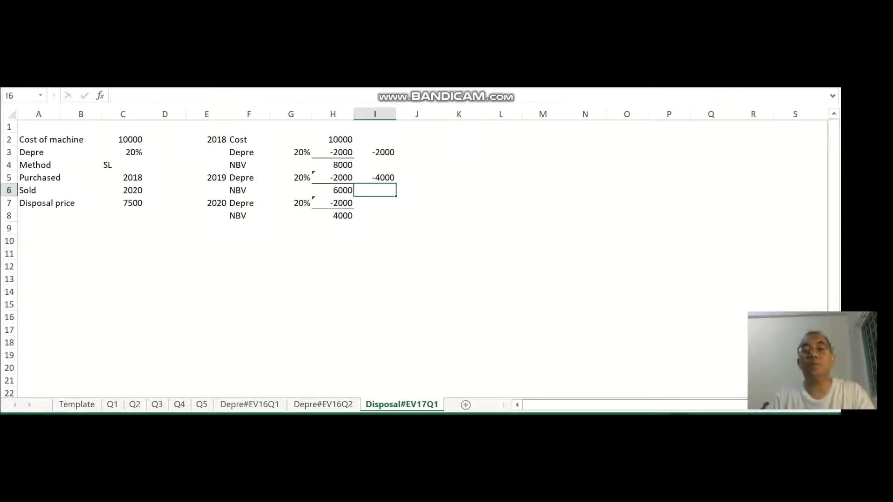
Calculate the 2020 accumulated depreciation in I7 with the formula +I5+H7.
{"action": "left_click", "coordinate": [374, 203]}
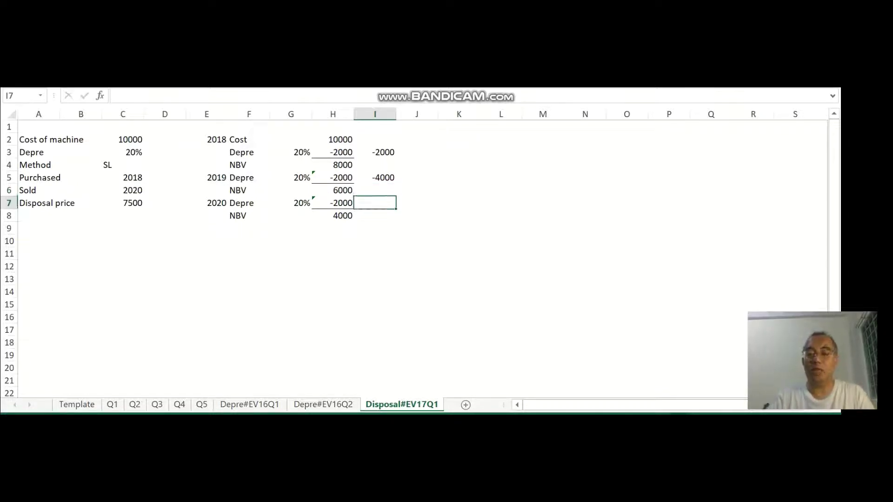
{"action": "type", "text": "+"}
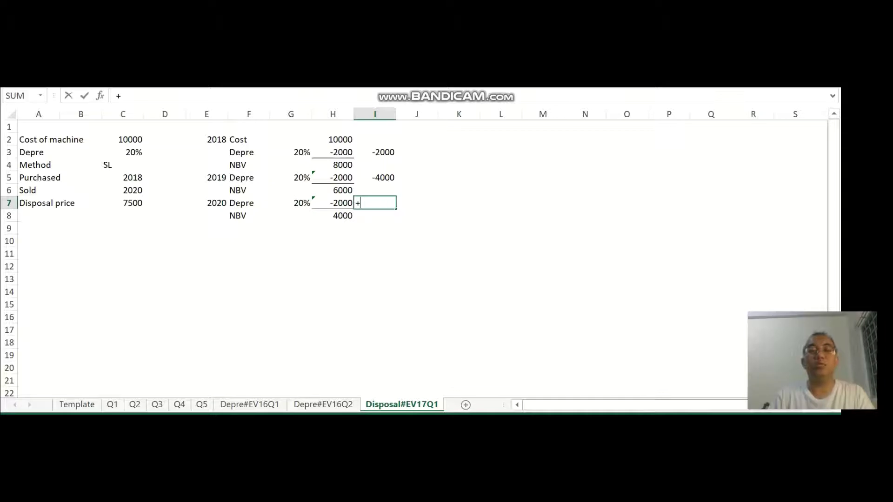
{"action": "key", "text": "Up"}
{"action": "key", "text": "Up"}
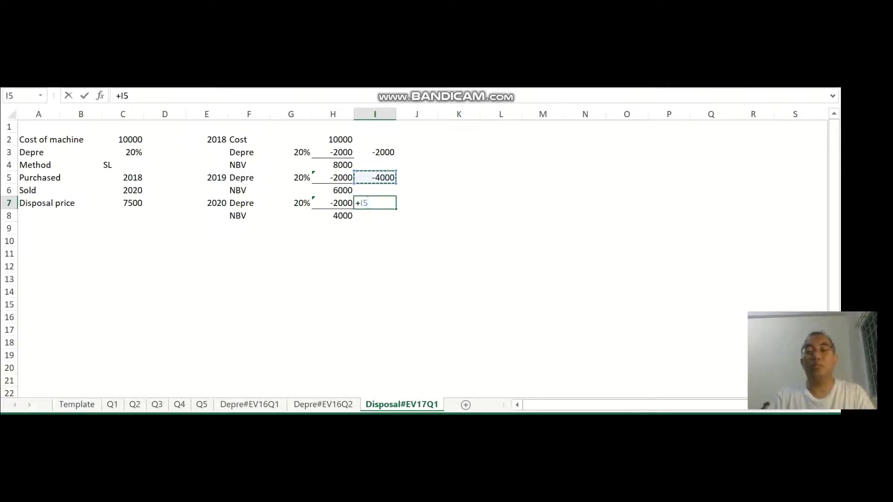
{"action": "type", "text": "+"}
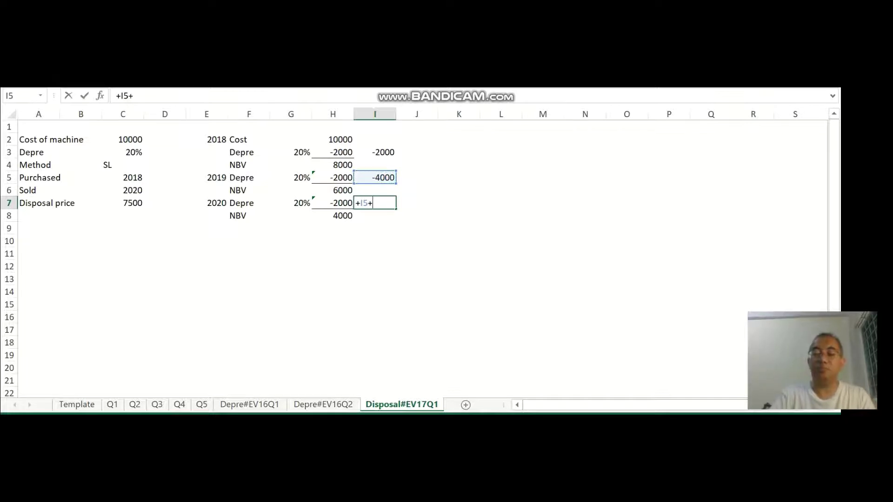
{"action": "key", "text": "Left"}
{"action": "key", "text": "Return"}
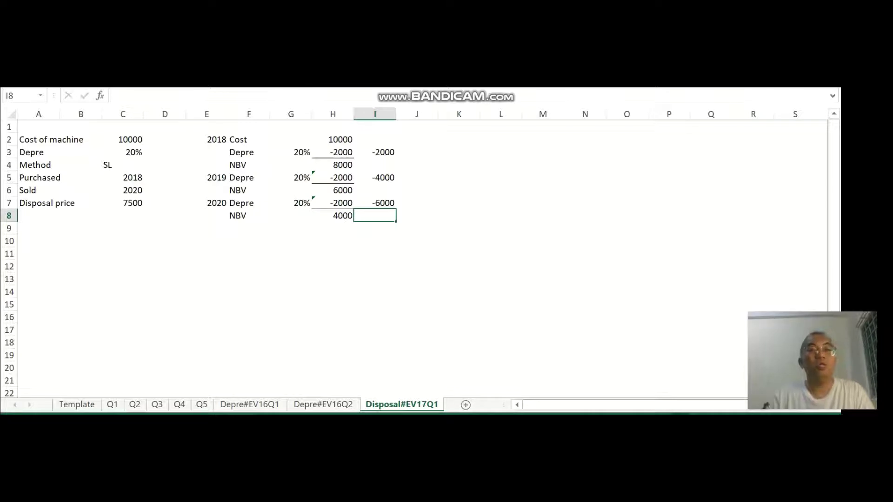
{"action": "left_click_drag", "start_coordinate": [207, 203], "coordinate": [374, 216]}
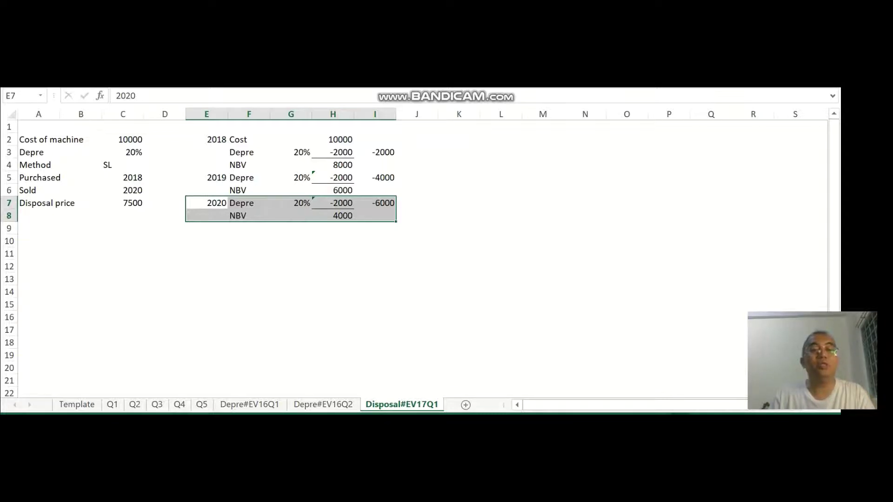
Draw a T-account frame with a bottom border across G11:L11 and a right border down I12:I16.
{"action": "left_click", "coordinate": [291, 254]}
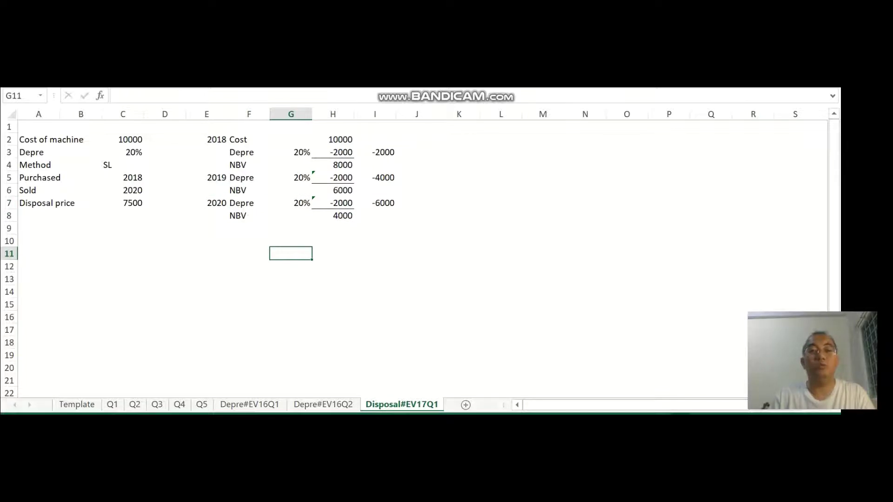
{"action": "left_click_drag", "start_coordinate": [290, 253], "coordinate": [501, 253]}
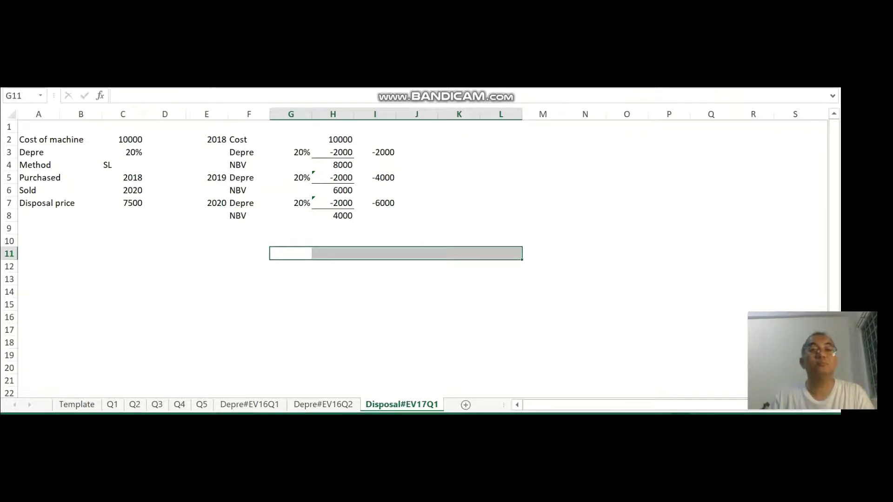
{"action": "left_click", "coordinate": [375, 266]}
{"action": "left_click_drag", "start_coordinate": [375, 266], "coordinate": [375, 319]}
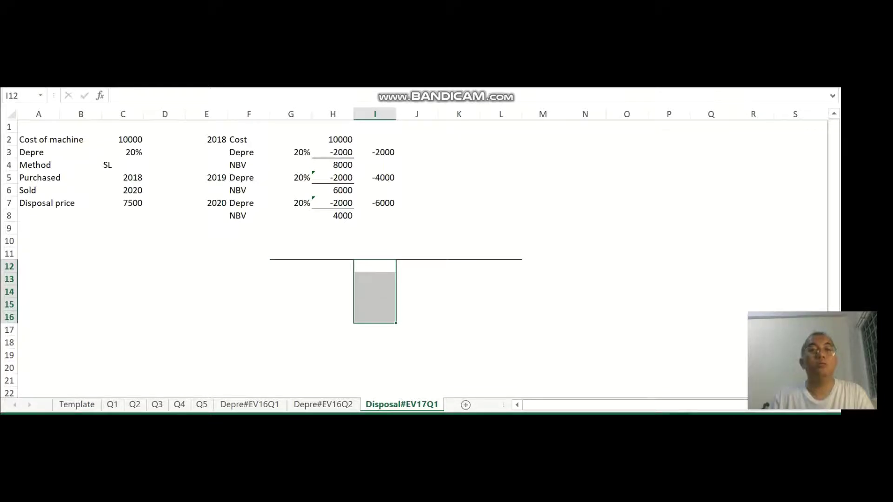
{"action": "key", "text": "alt+h"}
{"action": "key", "text": "b"}
{"action": "left_click", "coordinate": [188, 120]}
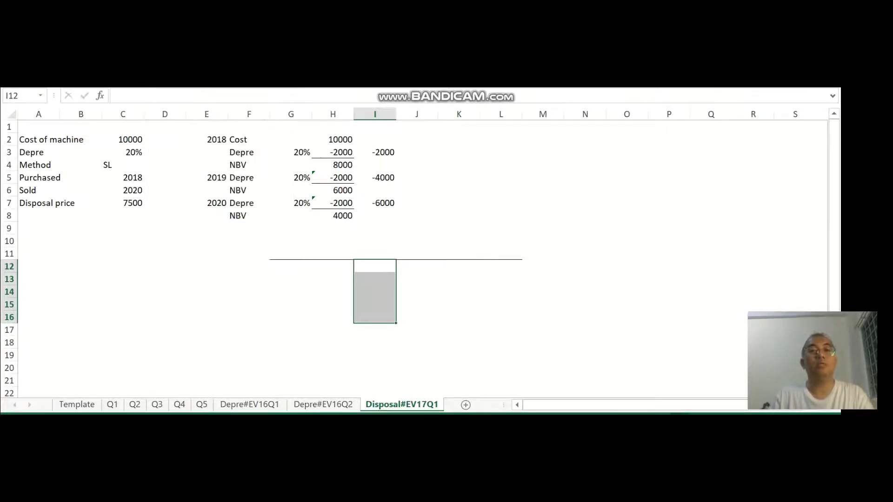
Title the T-account "Disposal a/c" in I11.
{"action": "left_click", "coordinate": [374, 253]}
{"action": "type", "text": "Disposal"}
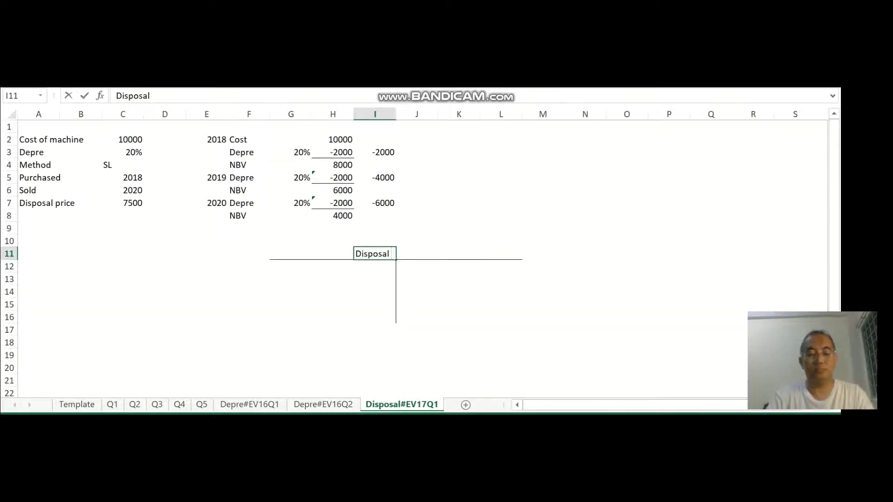
{"action": "type", "text": " a/c"}
{"action": "key", "text": "Return"}
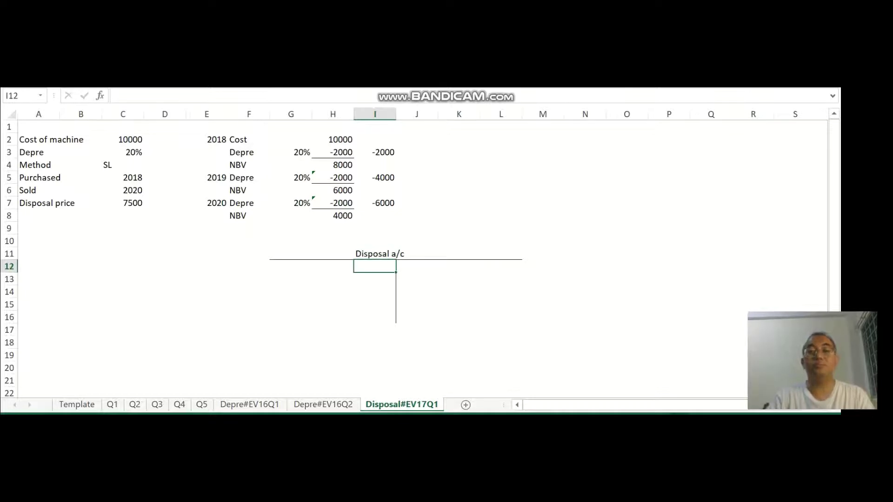
{"action": "left_click", "coordinate": [375, 254]}
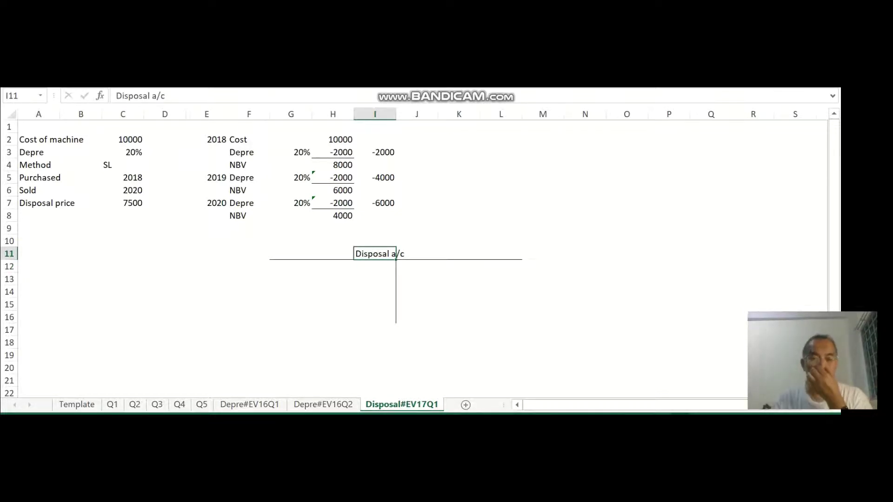
Enter the journal entry labels Dr and Disposal in A13:B13, and Cr and Machine in B14:C14.
{"action": "left_click", "coordinate": [81, 279]}
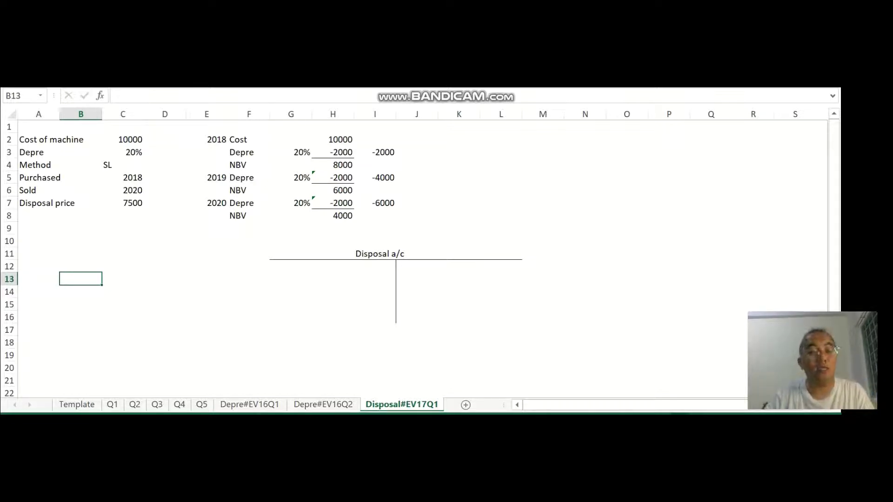
{"action": "left_click", "coordinate": [39, 279]}
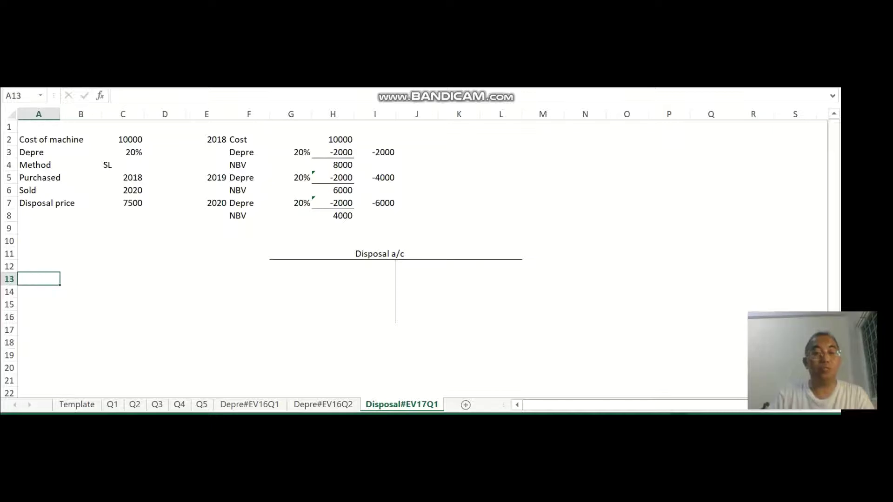
{"action": "type", "text": "Dr"}
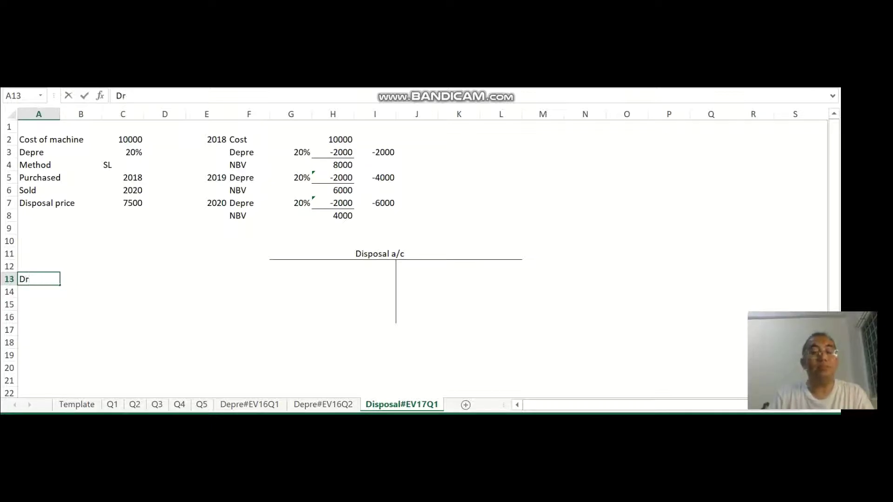
{"action": "key", "text": "Tab"}
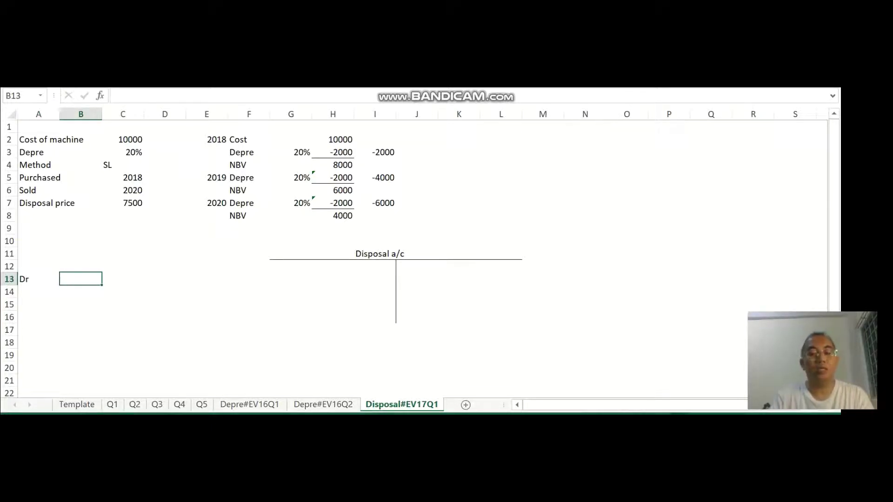
{"action": "type", "text": "Disposal"}
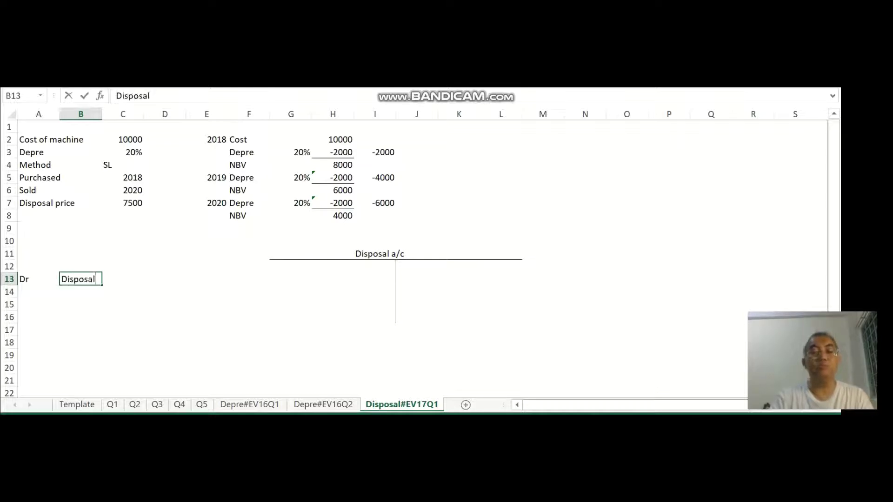
{"action": "key", "text": "Return"}
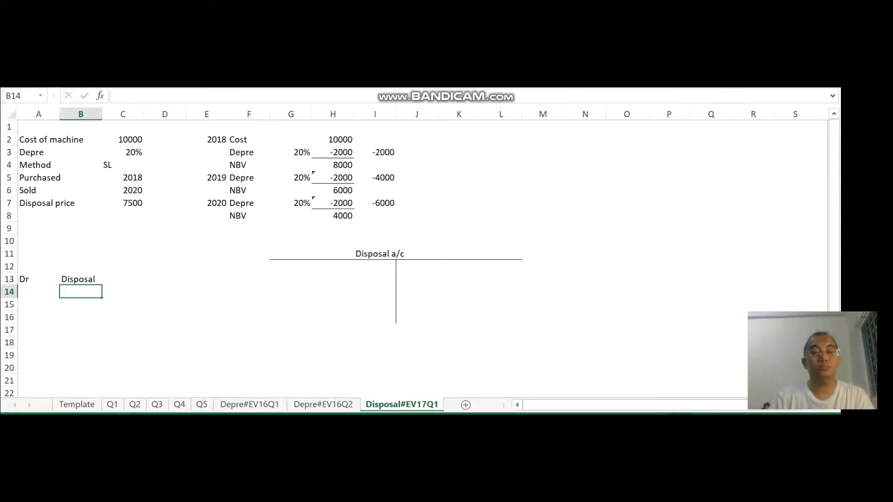
{"action": "type", "text": "Cr"}
{"action": "key", "text": "Tab"}
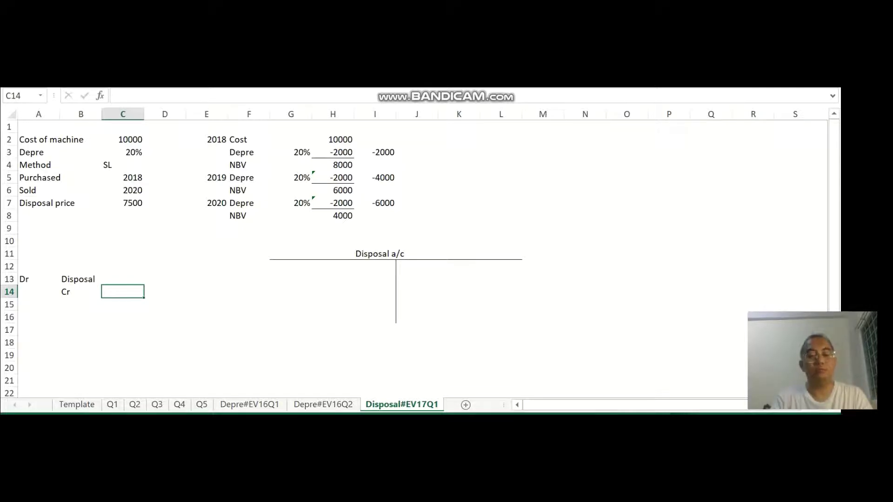
{"action": "type", "text": "Machine"}
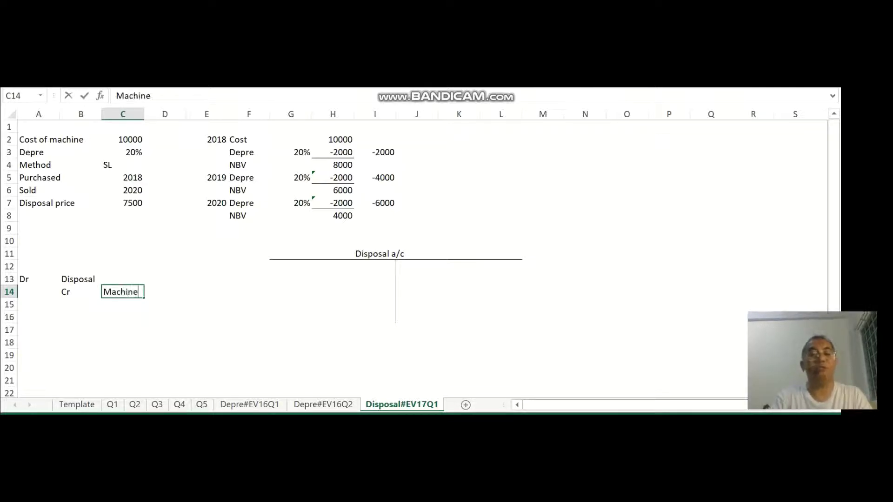
{"action": "left_click", "coordinate": [122, 279]}
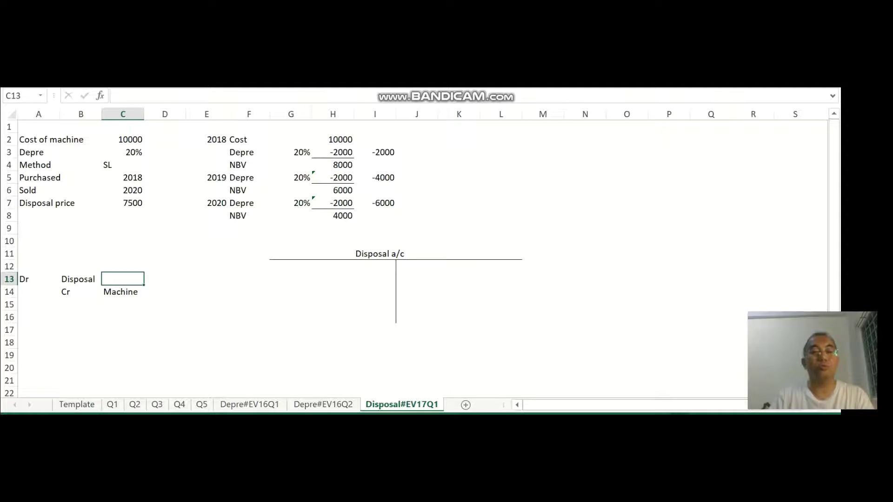
Enter 10000 as the Machine credit in E14 and 10000 as the Disposal debit in D13.
{"action": "left_click", "coordinate": [164, 278]}
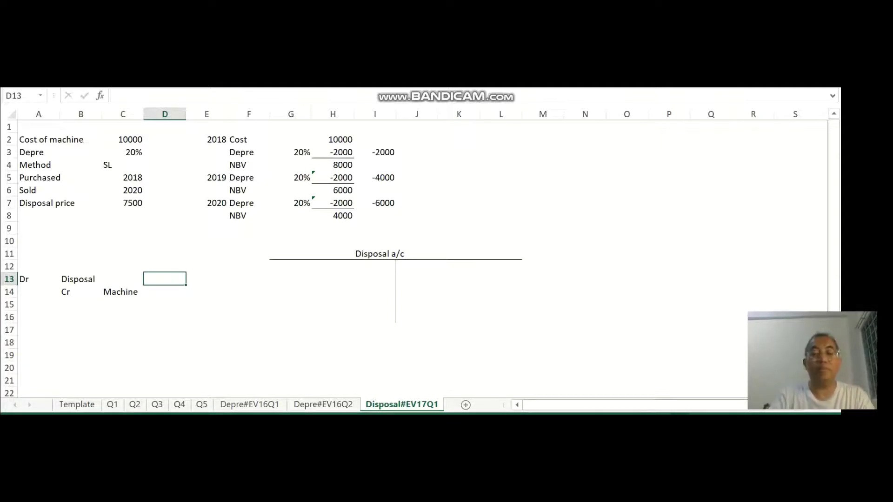
{"action": "left_click", "coordinate": [165, 292]}
{"action": "left_click", "coordinate": [206, 292]}
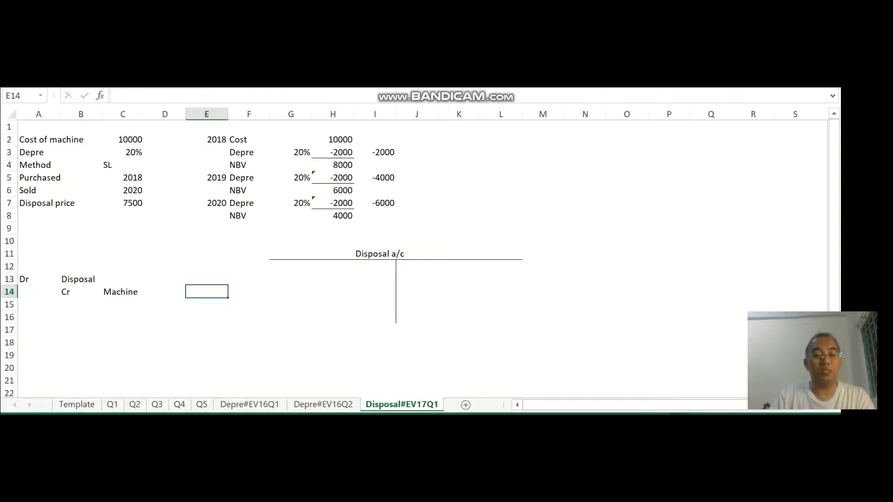
{"action": "type", "text": "10000"}
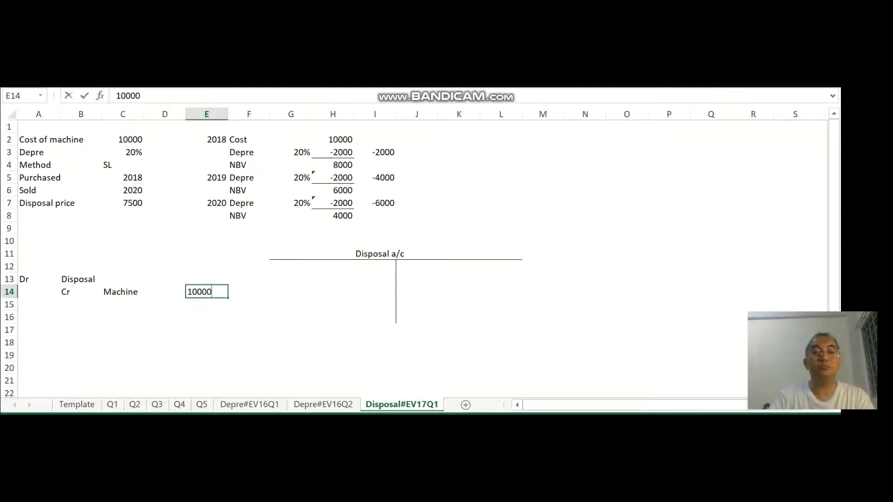
{"action": "left_click", "coordinate": [206, 279]}
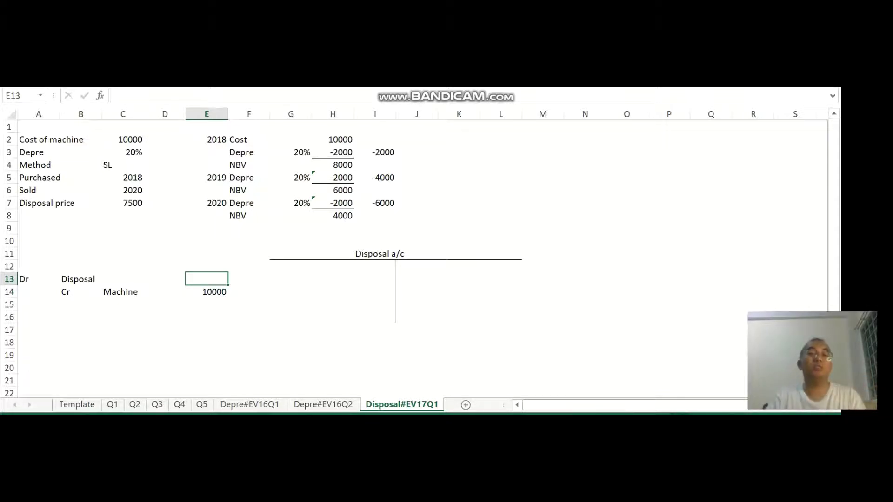
{"action": "left_click", "coordinate": [165, 279]}
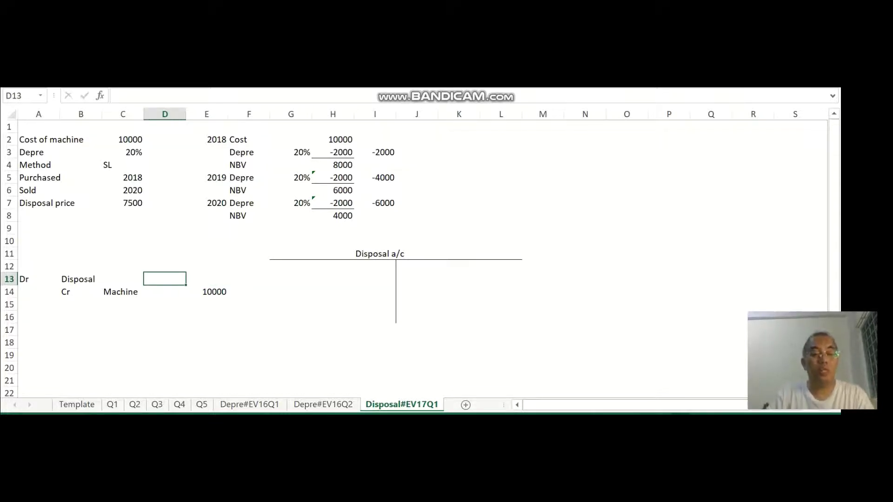
{"action": "type", "text": "10000"}
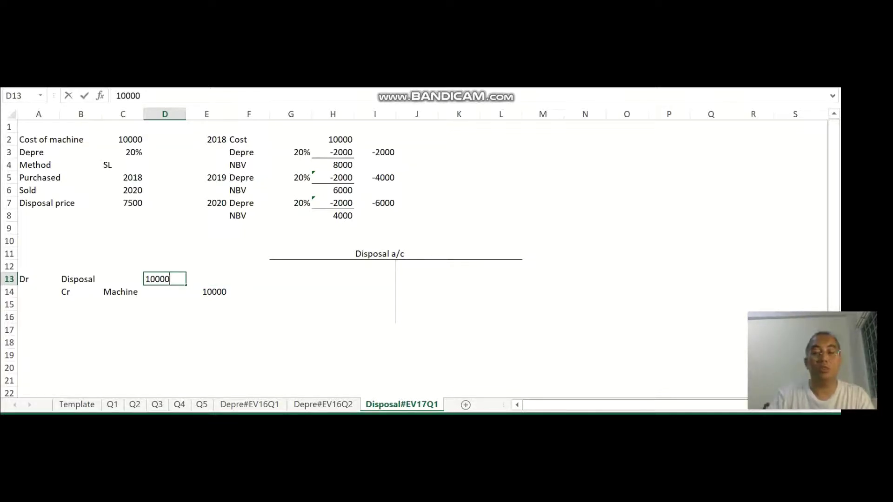
{"action": "key", "text": "Return"}
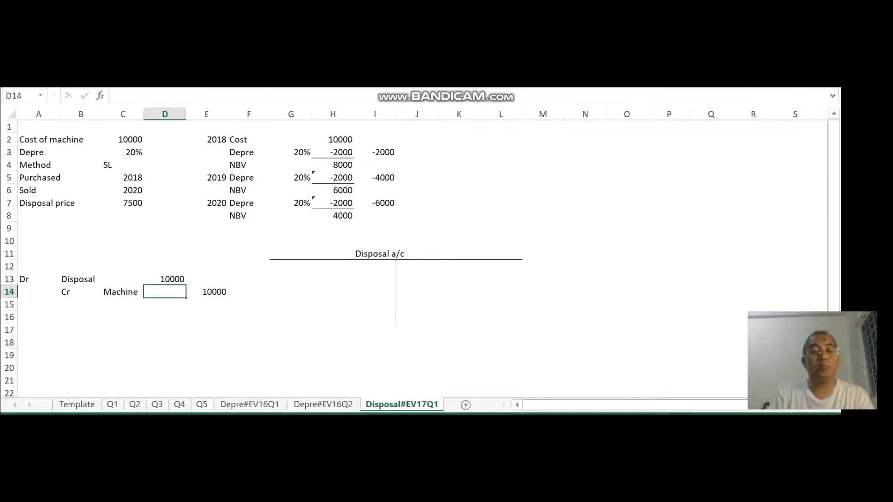
Post the Machine entry to the debit side of the Disposal T-account, with the label in G12 and 10000 in I12.
{"action": "key", "text": "Up"}
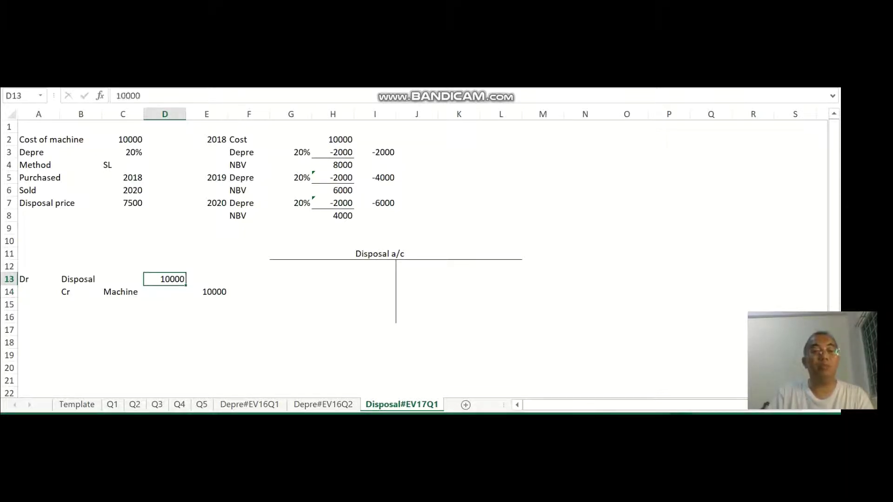
{"action": "key", "text": "Left"}
{"action": "key", "text": "Left"}
{"action": "key", "text": "Right"}
{"action": "key", "text": "Right"}
{"action": "key", "text": "Right"}
{"action": "key", "text": "Right"}
{"action": "key", "text": "Right"}
{"action": "key", "text": "Up"}
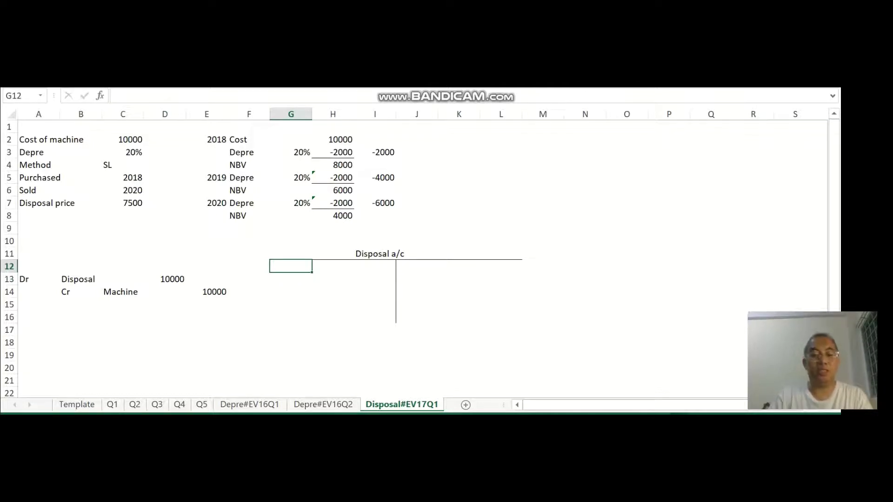
{"action": "type", "text": "Machine"}
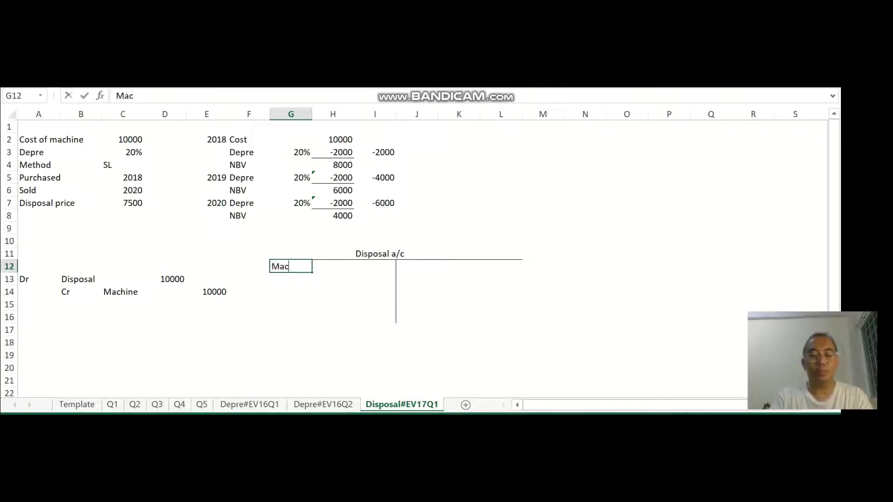
{"action": "key", "text": "Tab"}
{"action": "key", "text": "Tab"}
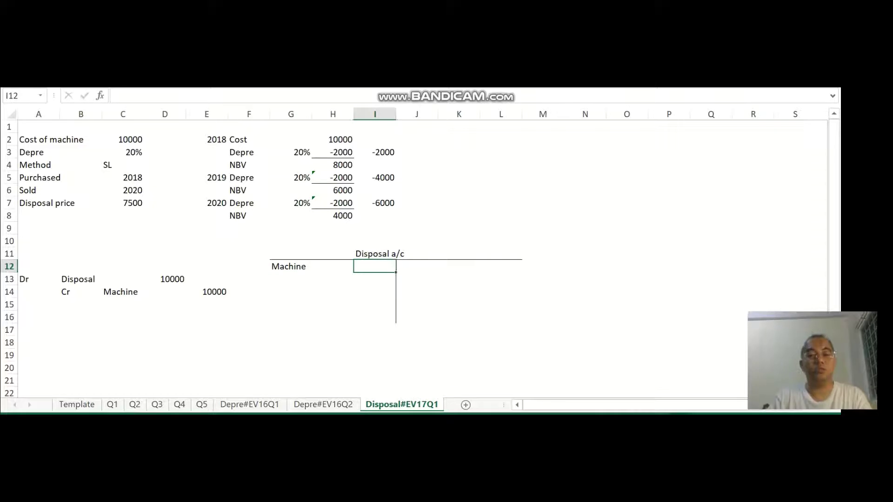
{"action": "type", "text": "10000"}
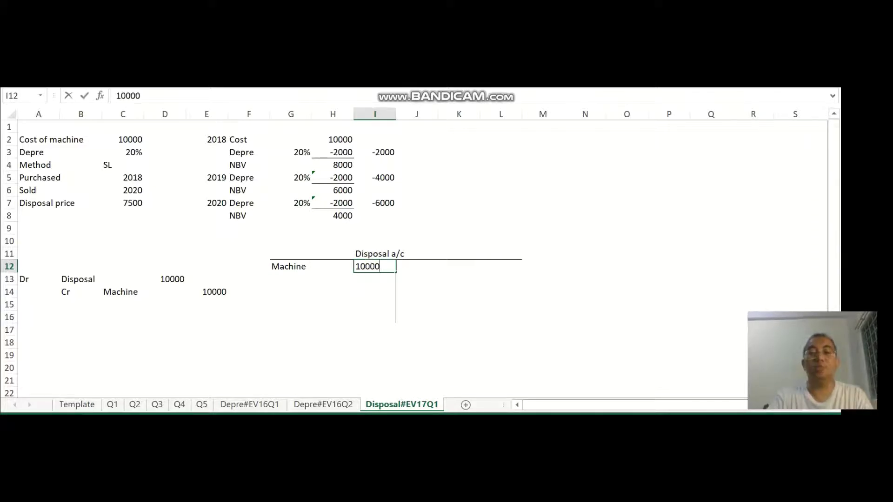
{"action": "key", "text": "Return"}
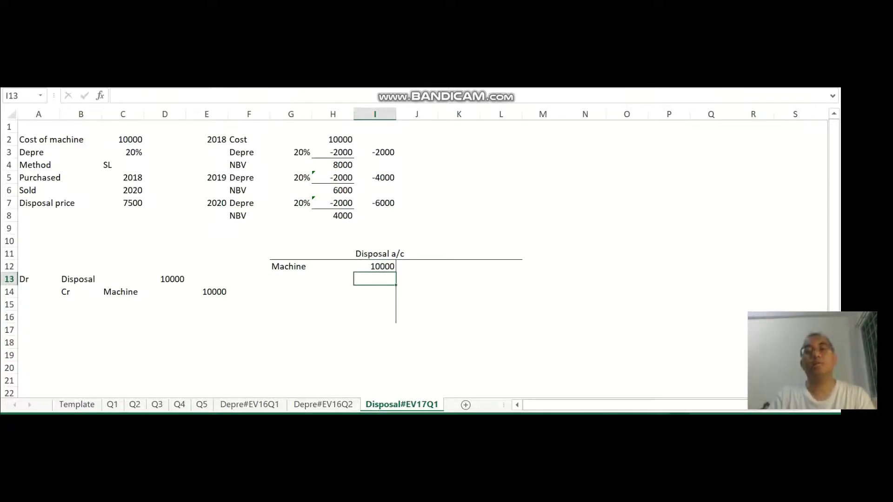
Enter the second journal entry's labels: Dr and Acc Depre in A17:B17, and Cr and Disposal in B18:C18.
{"action": "key", "text": "Left"}
{"action": "key", "text": "Left"}
{"action": "key", "text": "Left"}
{"action": "key", "text": "Left"}
{"action": "key", "text": "Left"}
{"action": "key", "text": "Left"}
{"action": "key", "text": "Left"}
{"action": "key", "text": "Left"}
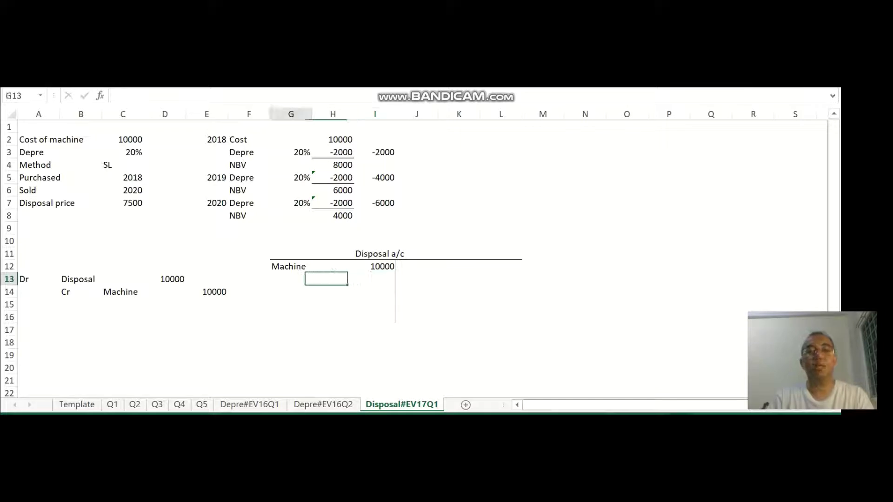
{"action": "key", "text": "Down"}
{"action": "key", "text": "Down"}
{"action": "key", "text": "Down"}
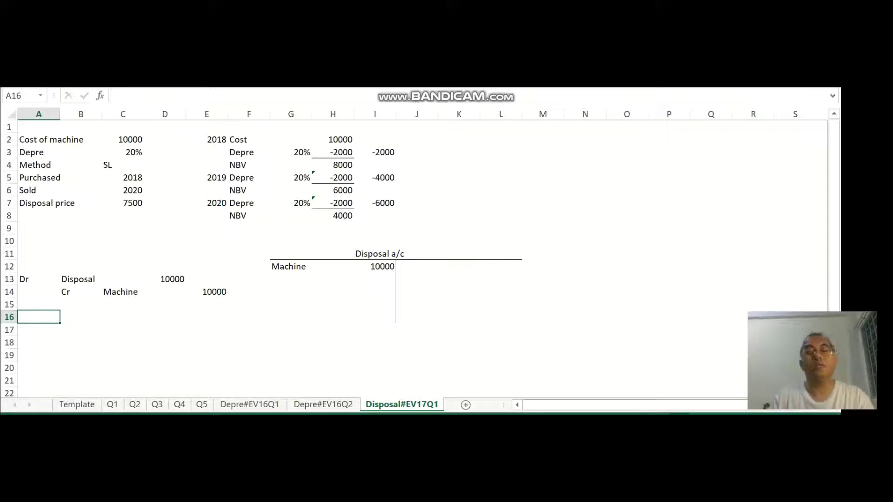
{"action": "left_click", "coordinate": [374, 203]}
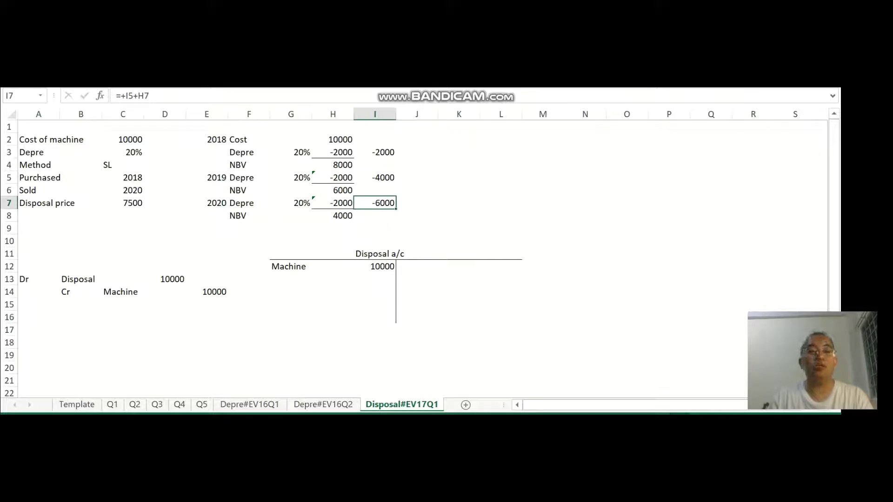
{"action": "left_click", "coordinate": [39, 329]}
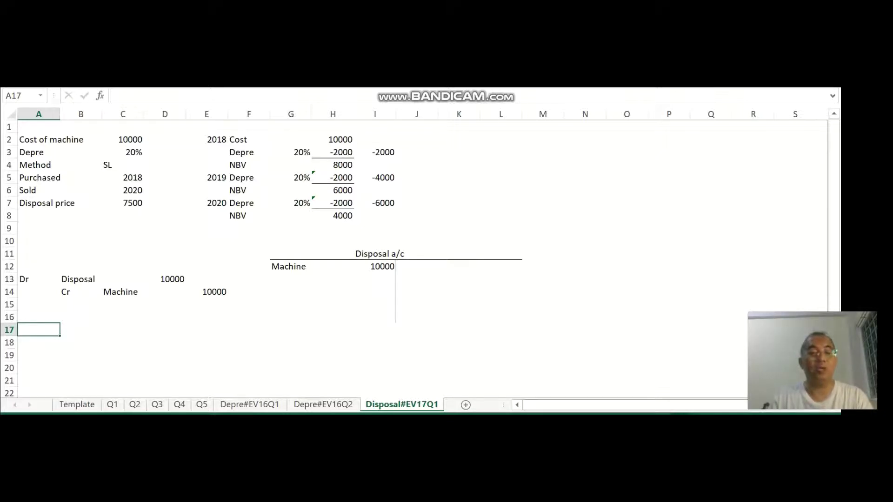
{"action": "type", "text": "Dr"}
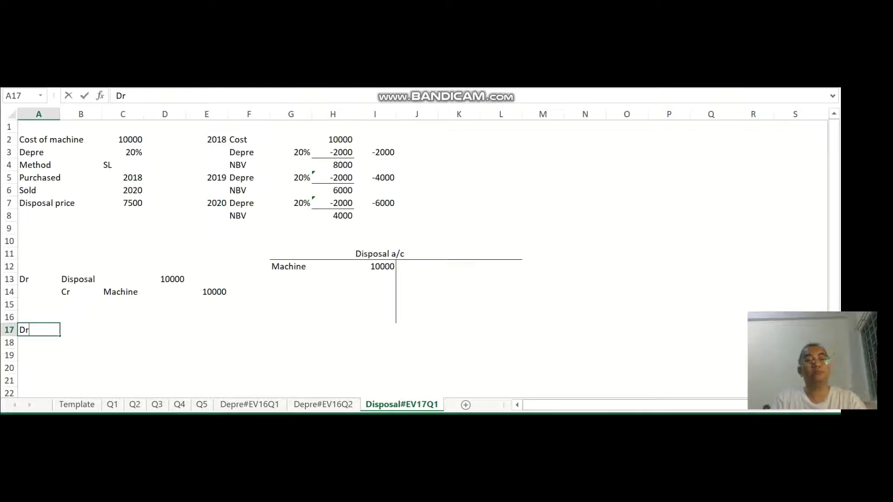
{"action": "key", "text": "Tab"}
{"action": "type", "text": "Acc"}
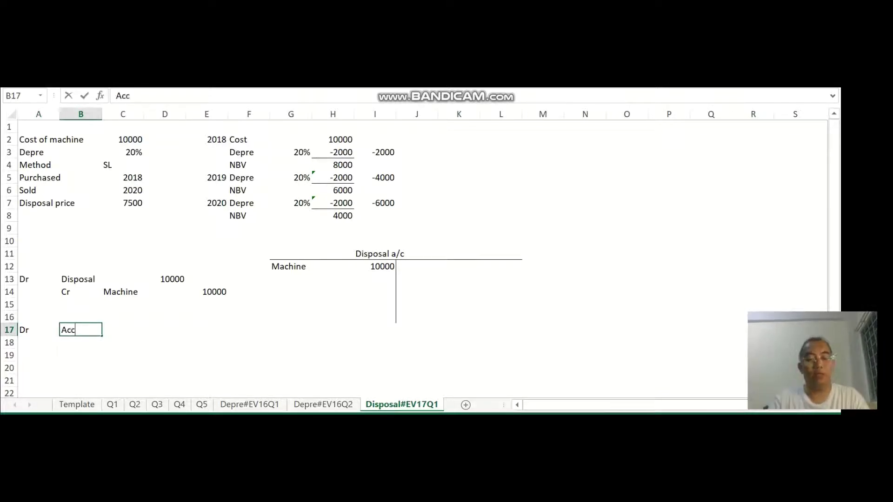
{"action": "type", "text": " Depre"}
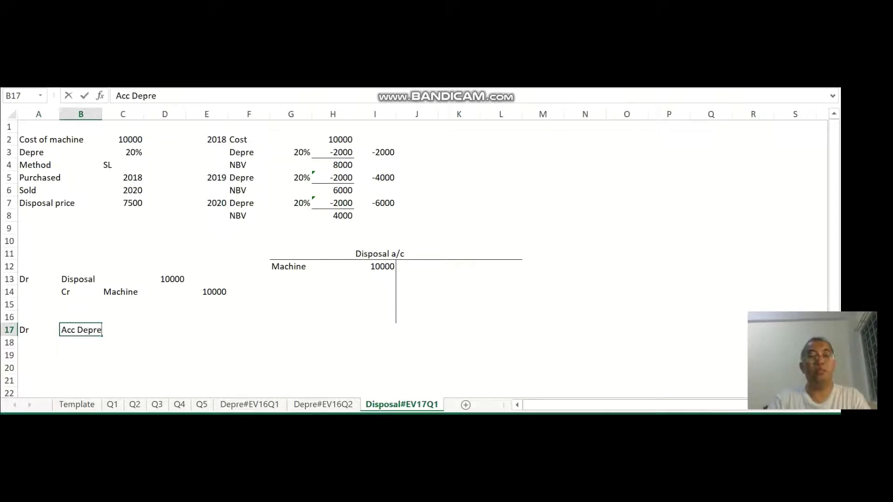
{"action": "key", "text": "Return"}
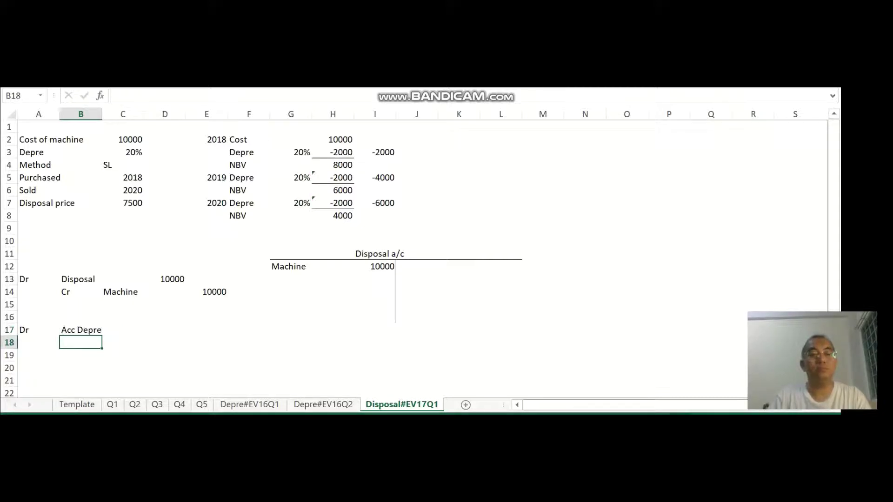
{"action": "type", "text": "Cr"}
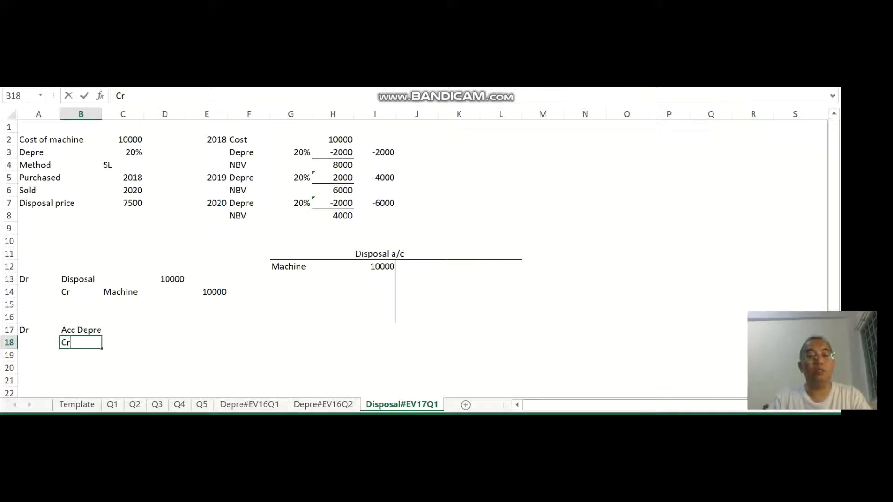
{"action": "key", "text": "Tab"}
{"action": "type", "text": "D"}
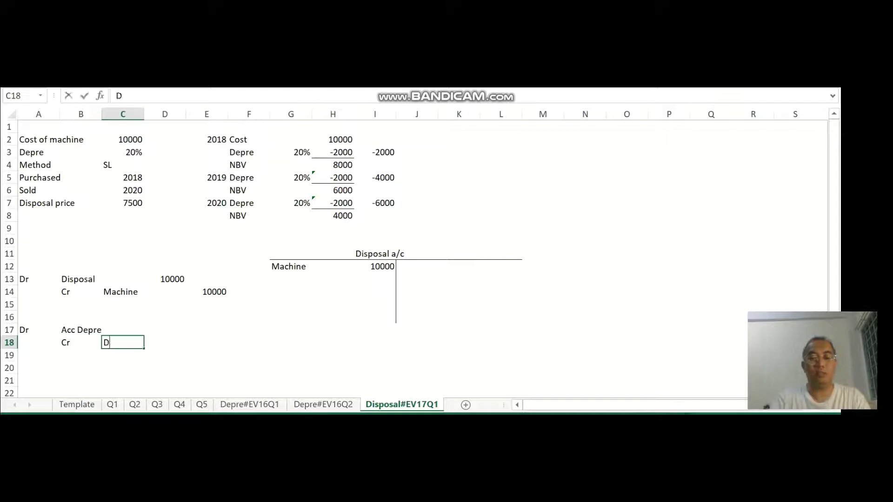
{"action": "type", "text": "isposal"}
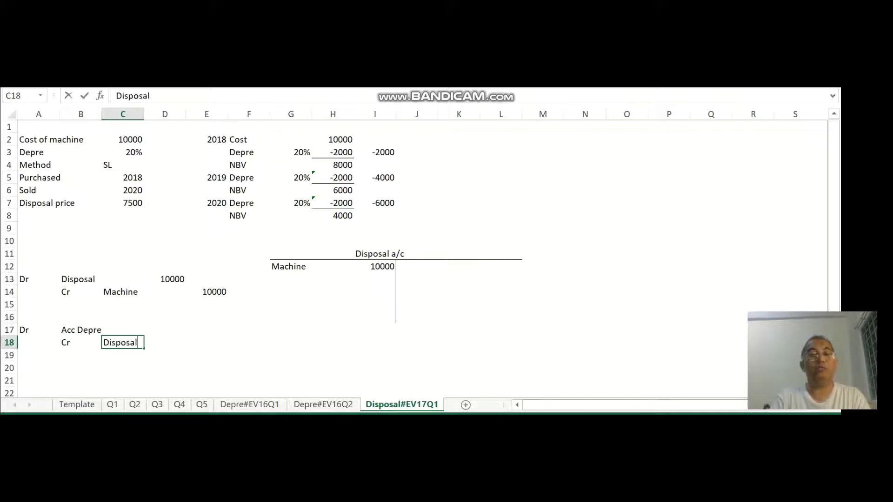
{"action": "key", "text": "Tab"}
Enter 6000 as the Acc Depre debit in D17 and 6000 as the Disposal credit in E18.
{"action": "key", "text": "Up"}
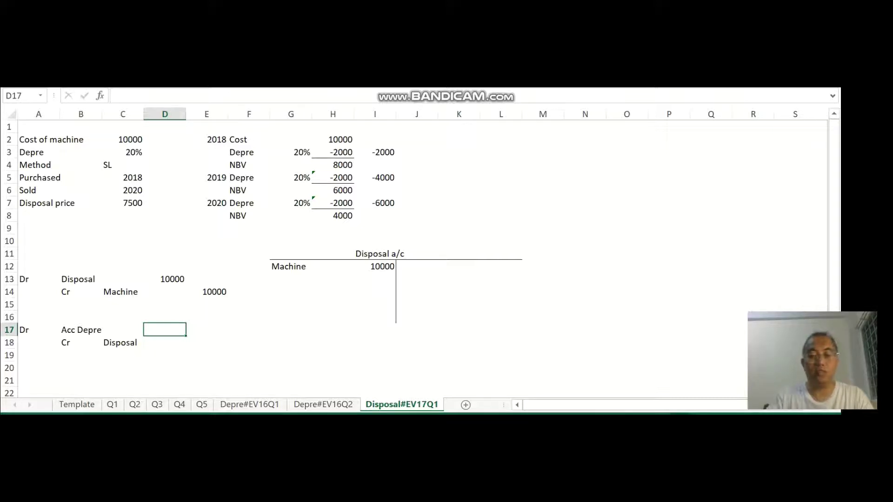
{"action": "type", "text": "6000"}
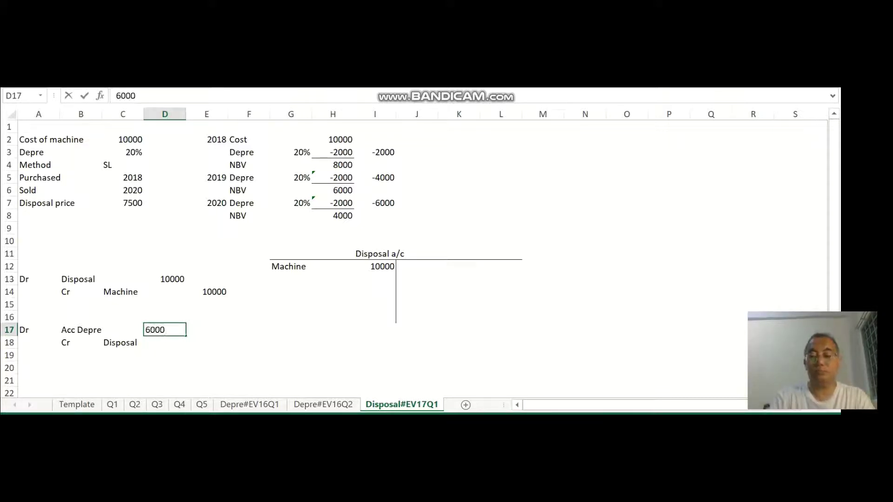
{"action": "key", "text": "Return"}
{"action": "key", "text": "Right"}
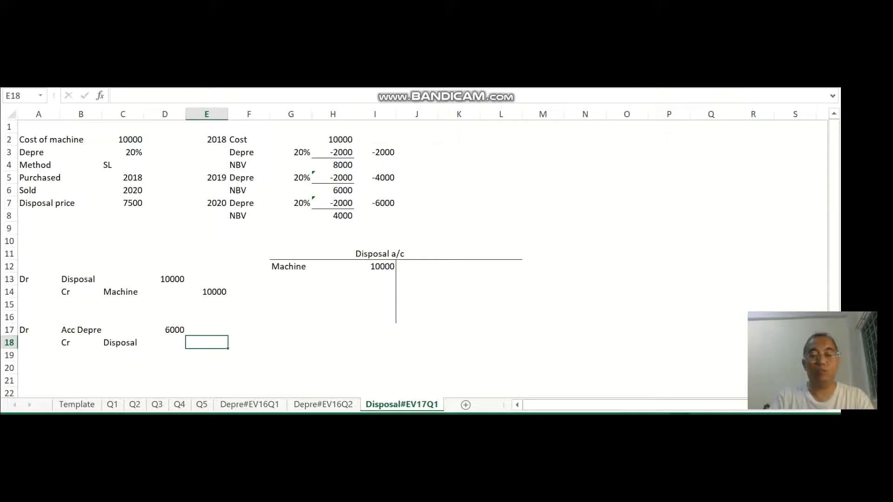
{"action": "type", "text": "6000"}
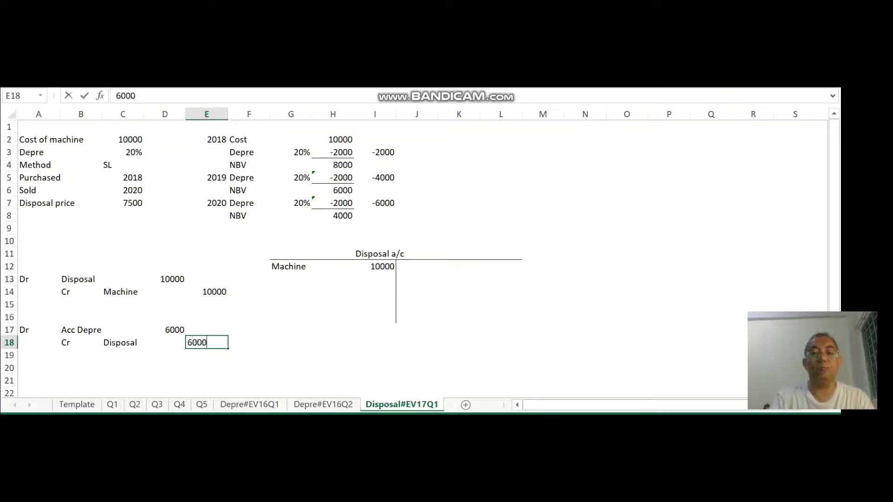
{"action": "key", "text": "Return"}
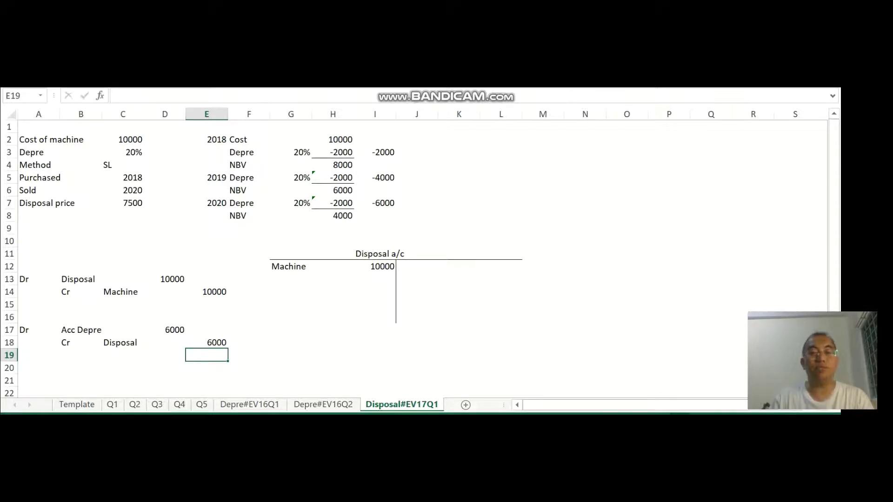
Post Acc depre to the credit side of the Disposal T-account, with the label in J12 and 6000 in L12.
{"action": "left_click", "coordinate": [416, 266]}
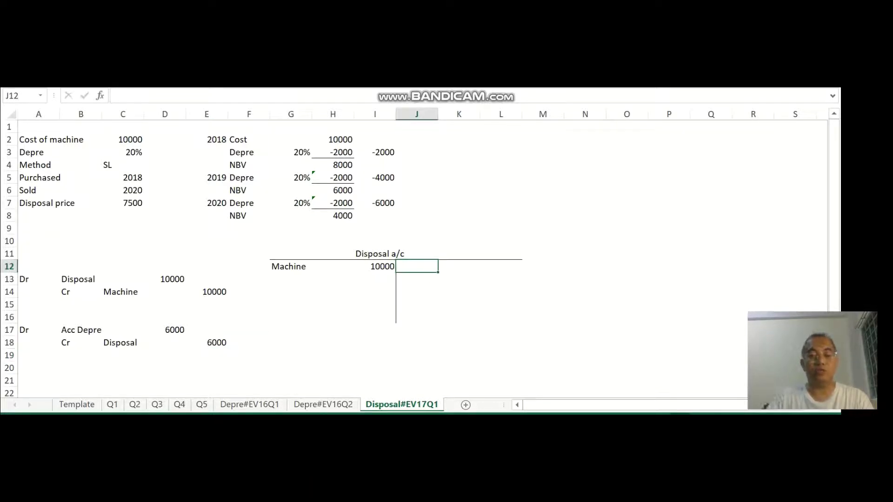
{"action": "type", "text": "Acc de"}
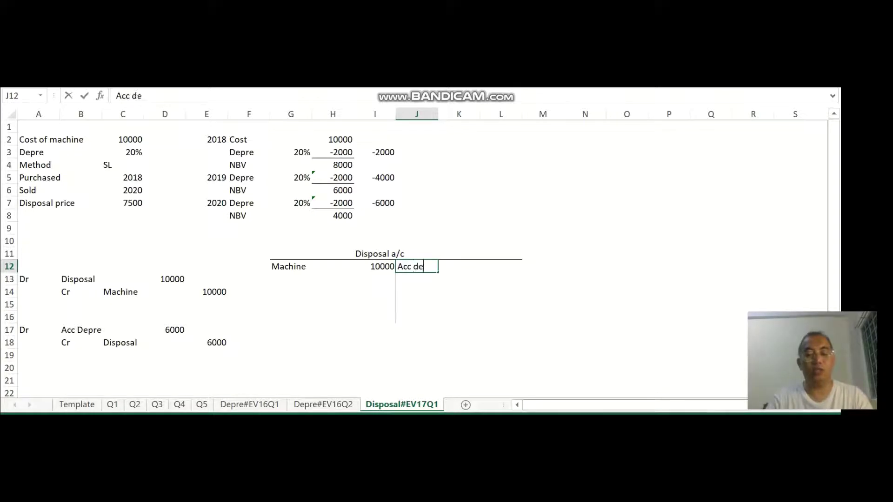
{"action": "type", "text": "pre"}
{"action": "key", "text": "Tab"}
{"action": "key", "text": "Tab"}
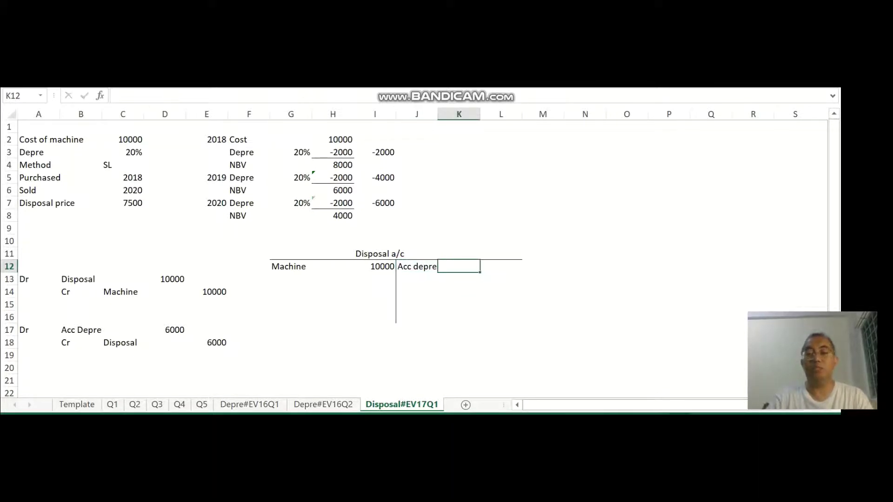
{"action": "type", "text": "6"}
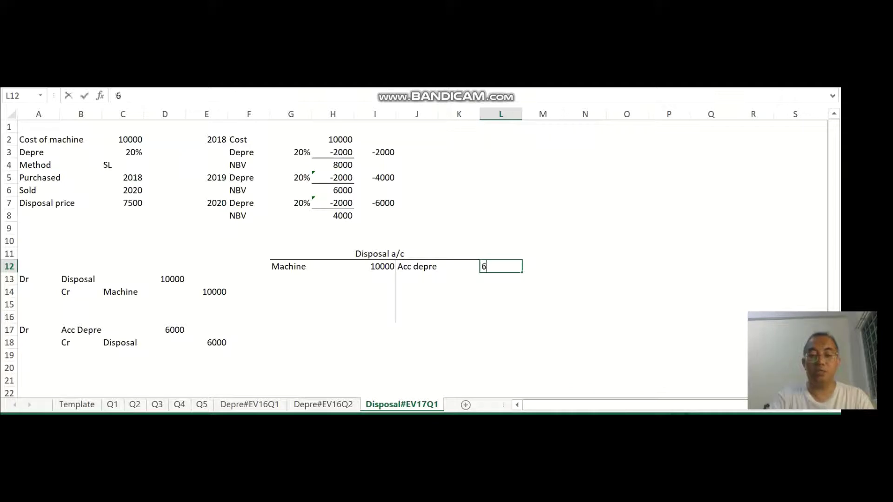
{"action": "type", "text": "000"}
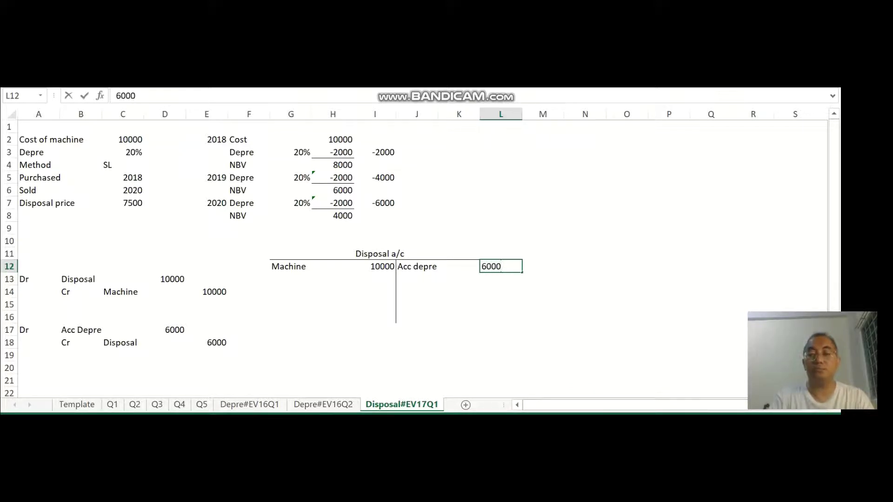
{"action": "key", "text": "Return"}
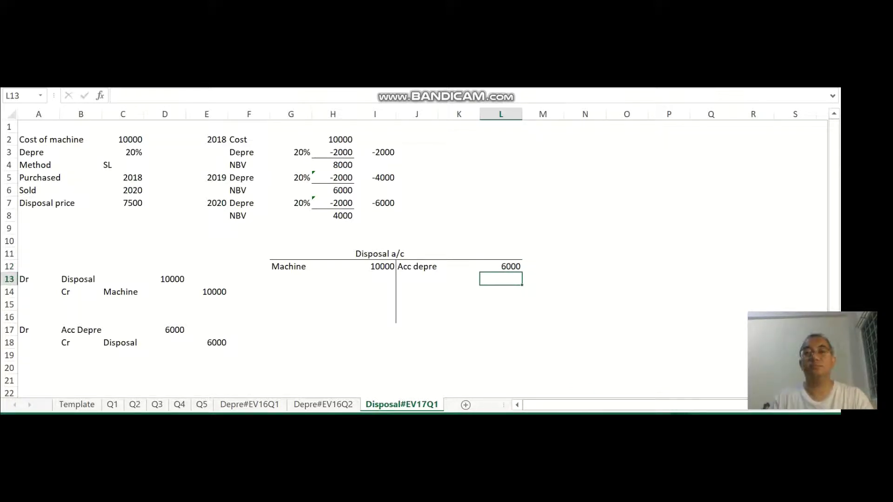
Start the third journal entry with Dr in A21 and Bank in B21.
{"action": "left_click", "coordinate": [38, 368]}
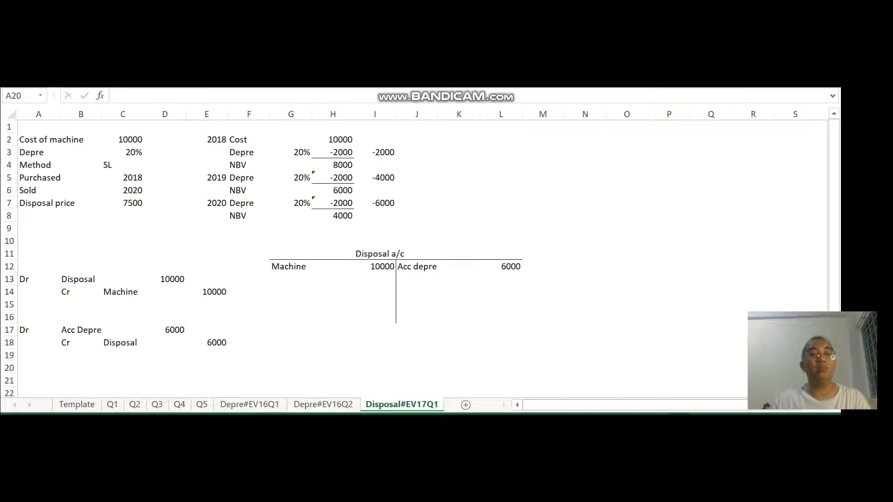
{"action": "left_click", "coordinate": [122, 203]}
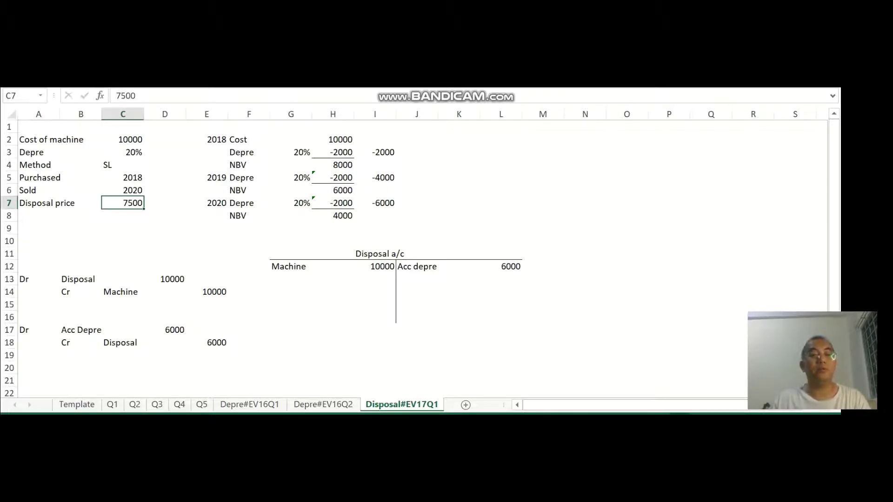
{"action": "left_click", "coordinate": [39, 367]}
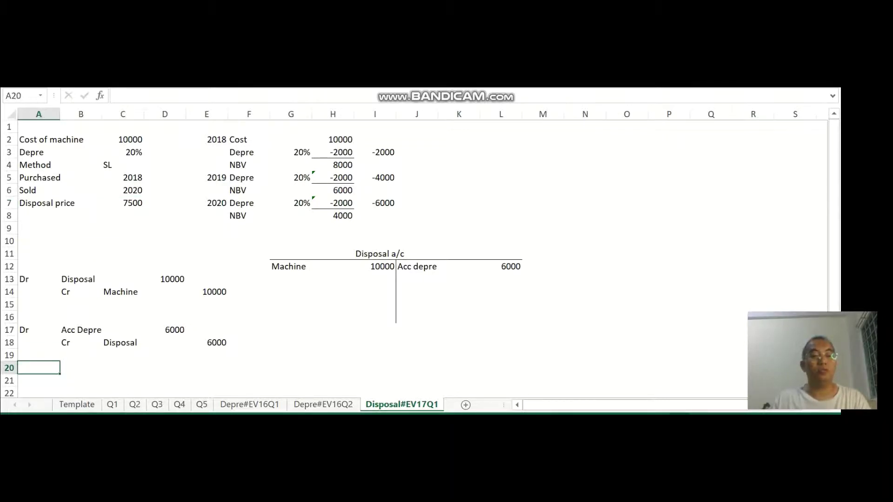
{"action": "left_click", "coordinate": [39, 380]}
{"action": "type", "text": "Dr"}
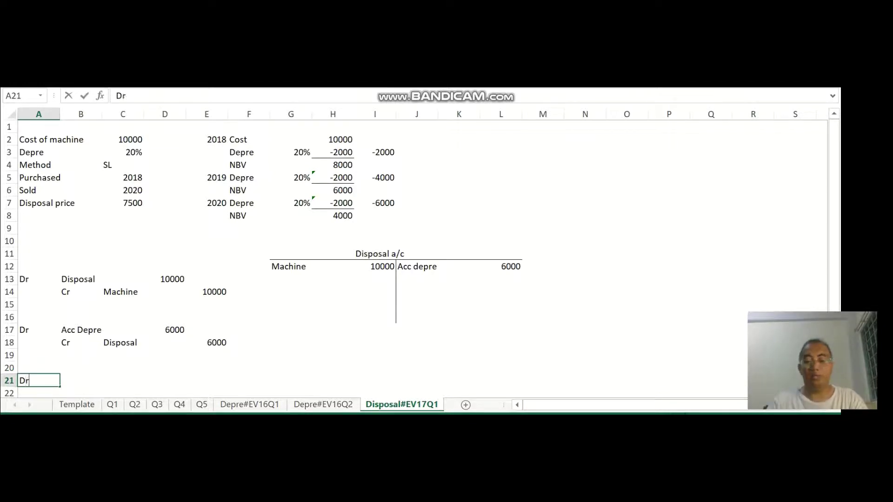
{"action": "key", "text": "Tab"}
{"action": "type", "text": "Bank"}
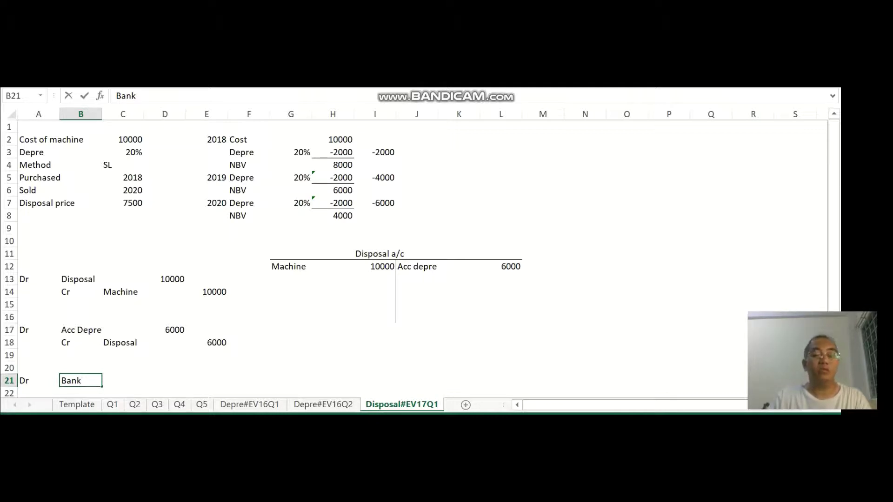
{"action": "key", "text": "Tab"}
Add the third journal entry's credit labels, with Cr in B22 and Disposal in C22.
{"action": "key", "text": "Down"}
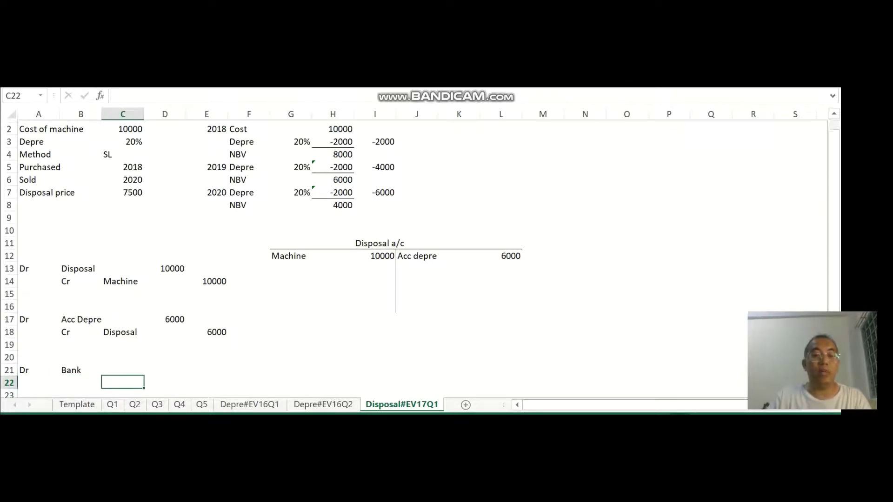
{"action": "key", "text": "Left"}
{"action": "type", "text": "Cr"}
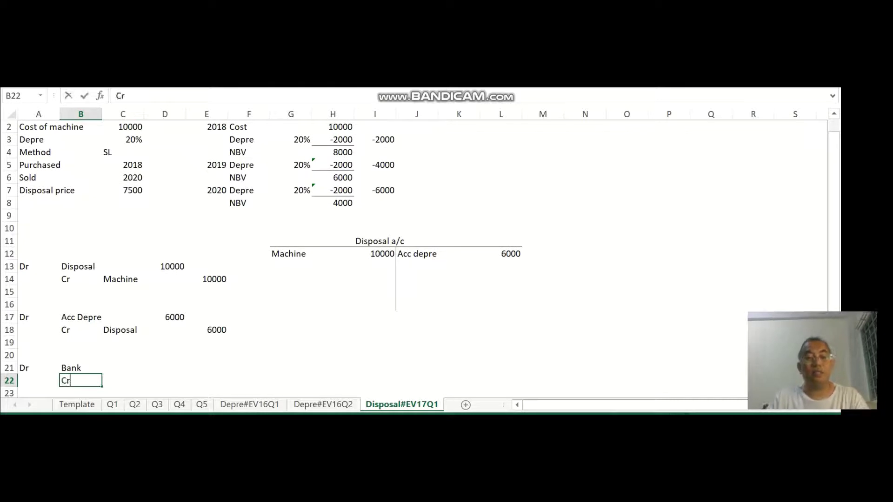
{"action": "key", "text": "Tab"}
{"action": "type", "text": "Dis"}
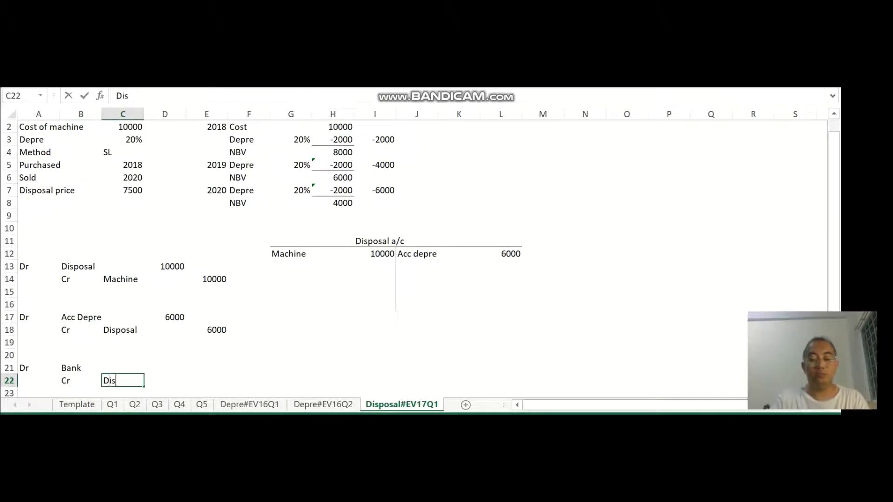
{"action": "type", "text": "posal"}
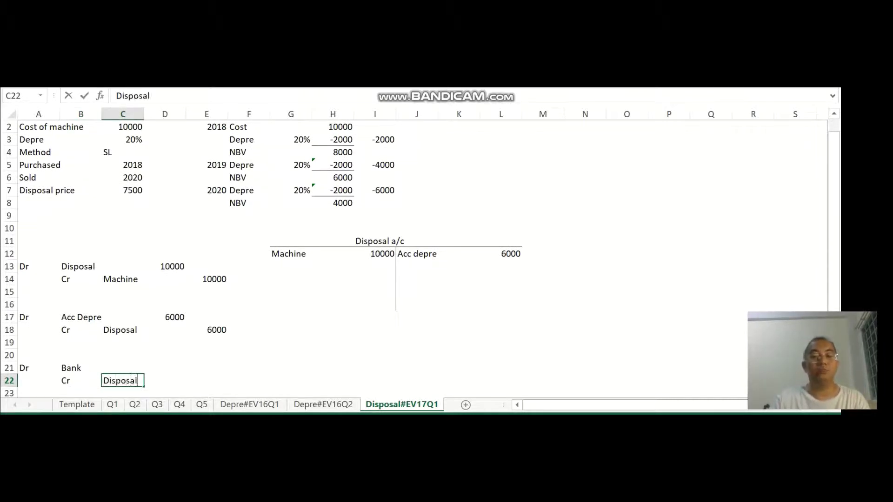
Enter 7500 as the Bank debit in D21 and 7500 as the Disposal credit in E22.
{"action": "key", "text": "Up"}
{"action": "key", "text": "Right"}
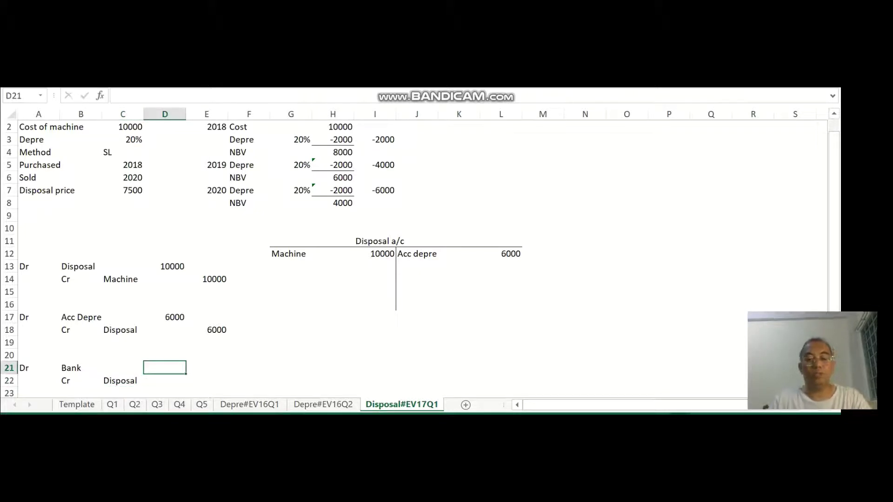
{"action": "type", "text": "7500"}
{"action": "key", "text": "Return"}
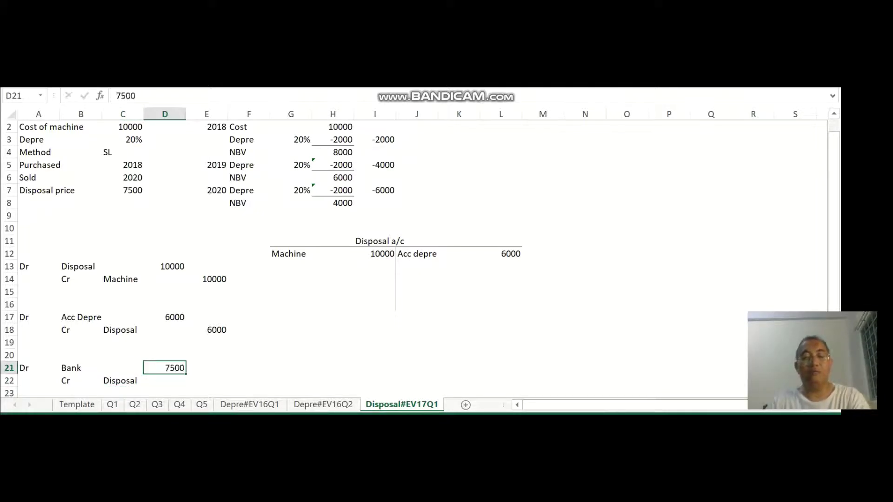
{"action": "key", "text": "Right"}
{"action": "type", "text": "7"}
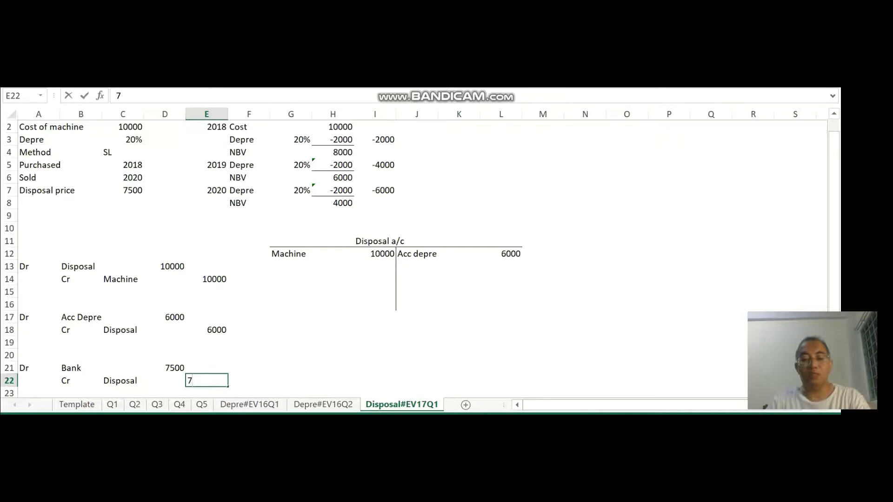
{"action": "type", "text": "500"}
{"action": "key", "text": "Right"}
{"action": "key", "text": "Left"}
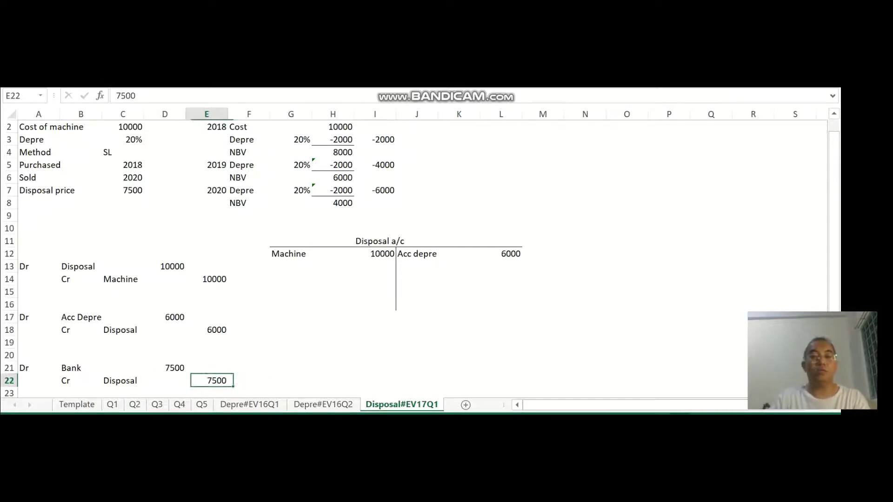
Post Bank to the credit side of the Disposal T-account, with the label in J13 and 7500 in L13.
{"action": "key", "text": "Left"}
{"action": "key", "text": "Right"}
{"action": "key", "text": "Right"}
{"action": "key", "text": "Right"}
{"action": "key", "text": "Right"}
{"action": "key", "text": "Up"}
{"action": "key", "text": "Up"}
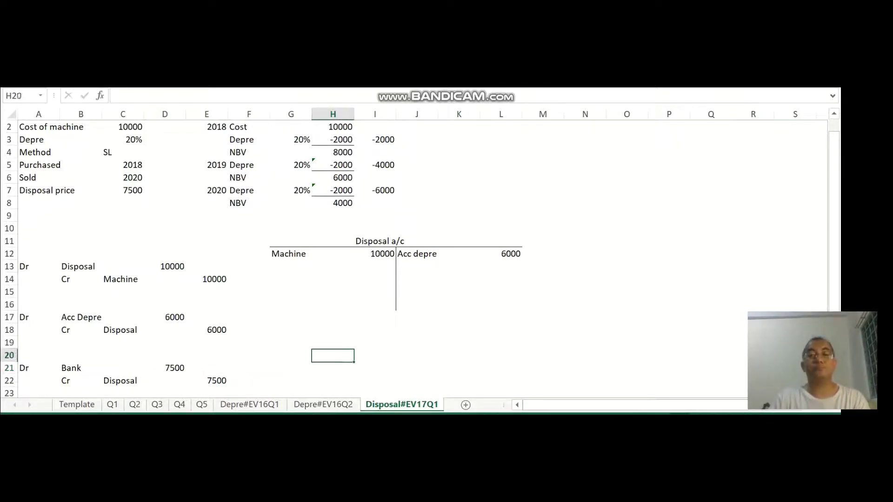
{"action": "key", "text": "Up"}
{"action": "left_click", "coordinate": [416, 266]}
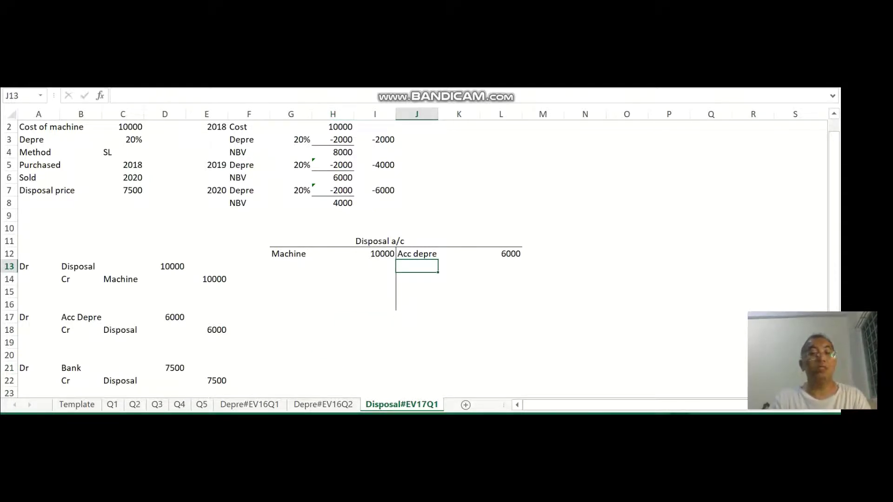
{"action": "type", "text": "Bank"}
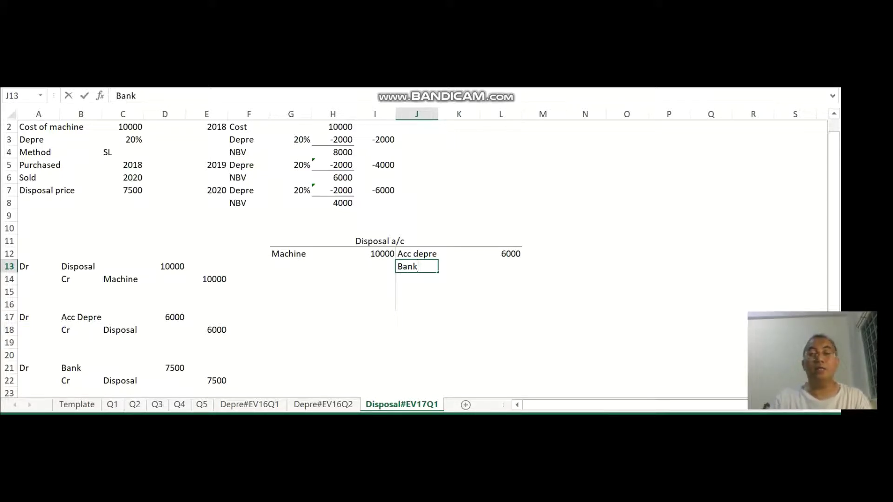
{"action": "key", "text": "Tab"}
{"action": "key", "text": "Tab"}
{"action": "type", "text": "7"}
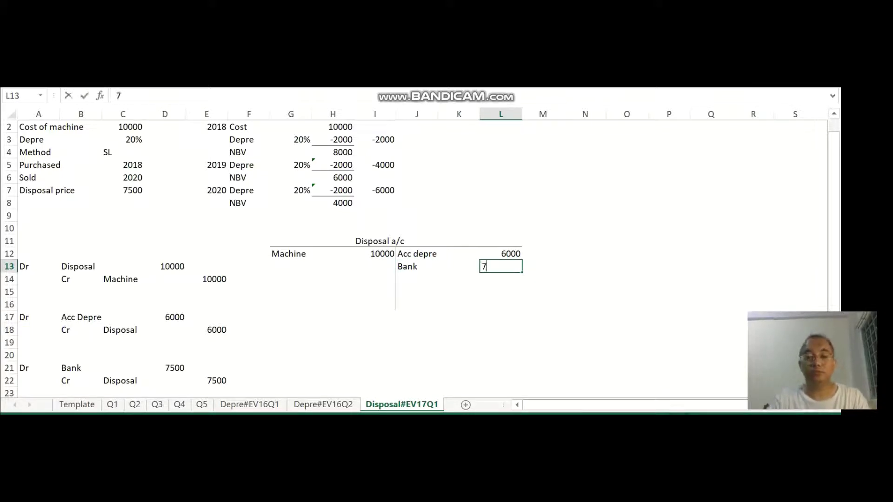
{"action": "type", "text": "500"}
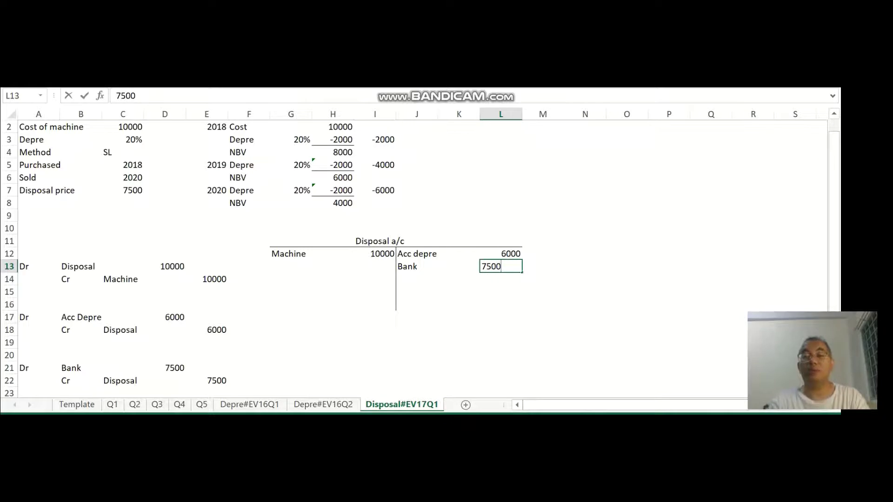
{"action": "key", "text": "Return"}
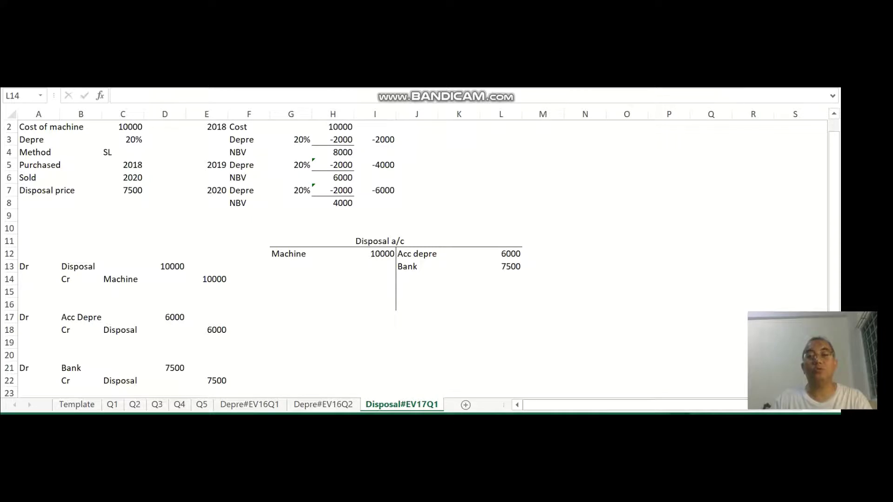
Total the credit side of the Disposal T-account in L15 with a sum of L12:L14.
{"action": "key", "text": "alt+Tab"}
{"action": "left_click", "coordinate": [500, 291]}
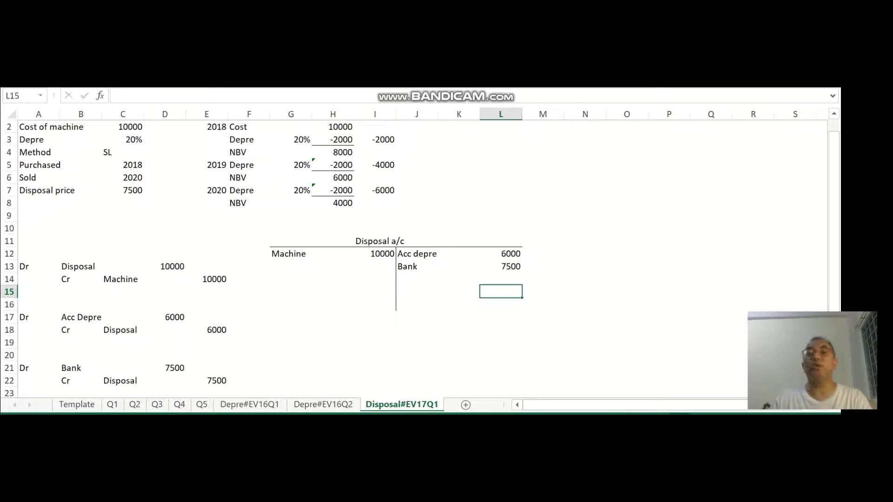
{"action": "key", "text": "alt+equal"}
{"action": "key", "text": "Return"}
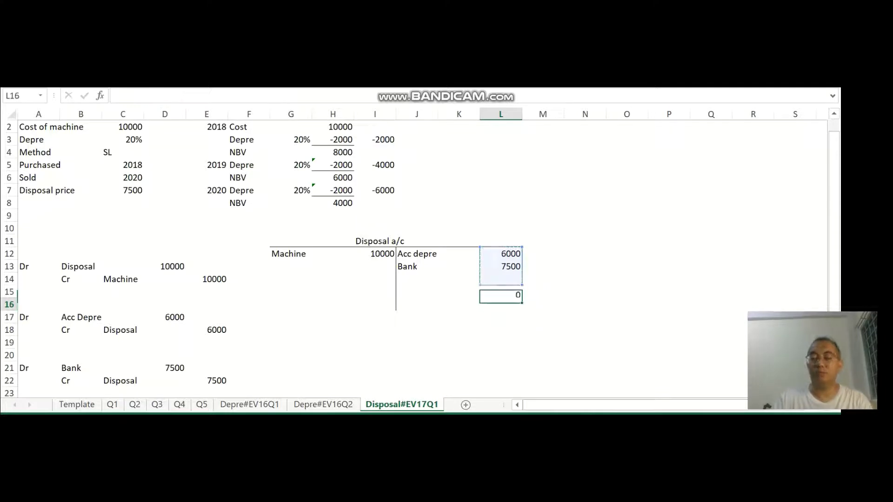
Link the debit-side total in I15 to the credit-side total with the formula =+L15.
{"action": "key", "text": "Up"}
{"action": "key", "text": "Left"}
{"action": "key", "text": "Left"}
{"action": "key", "text": "Left"}
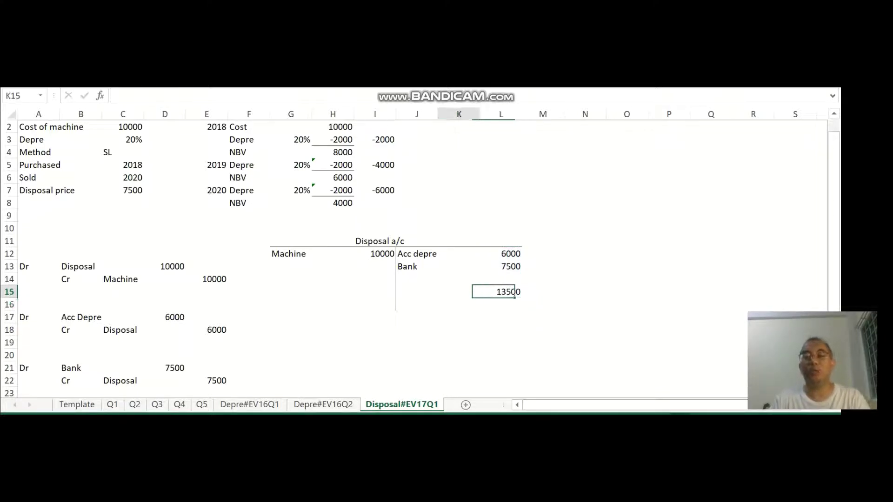
{"action": "type", "text": "+"}
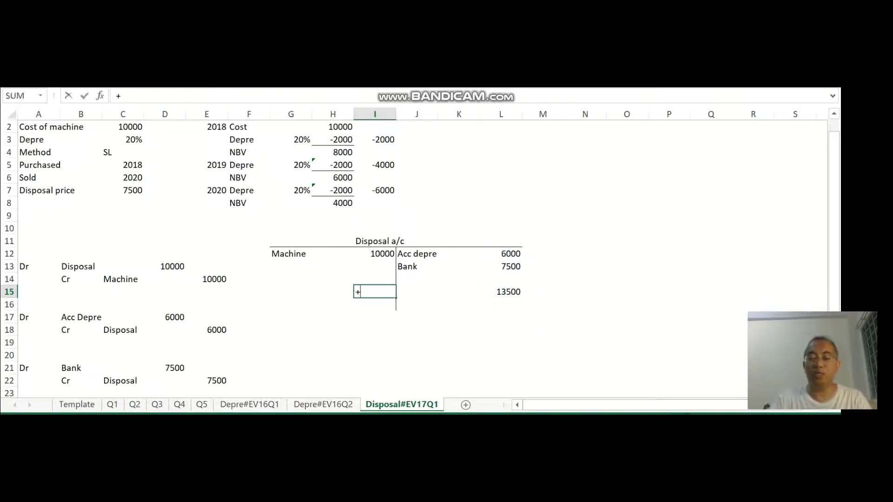
{"action": "key", "text": "Right"}
{"action": "key", "text": "Right"}
{"action": "key", "text": "Right"}
{"action": "key", "text": "Return"}
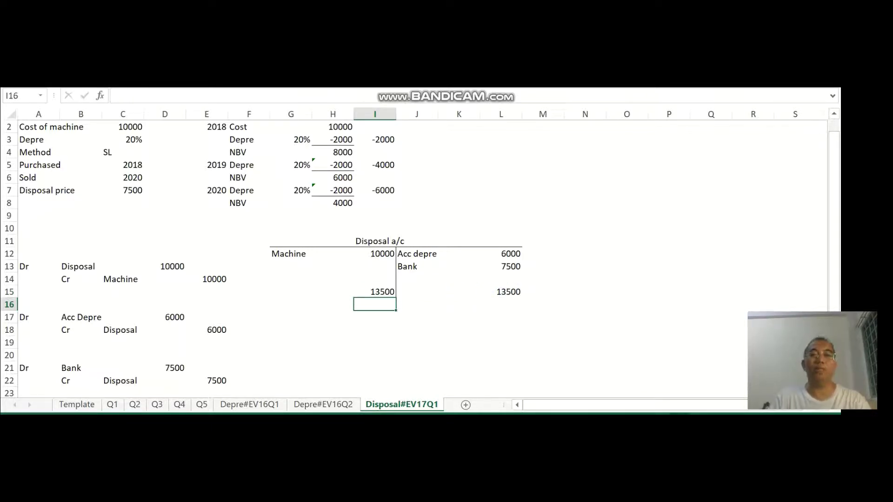
Compare the two totals in row 15 with the debit-side entries of the Disposal T-account.
{"action": "key", "text": "Up"}
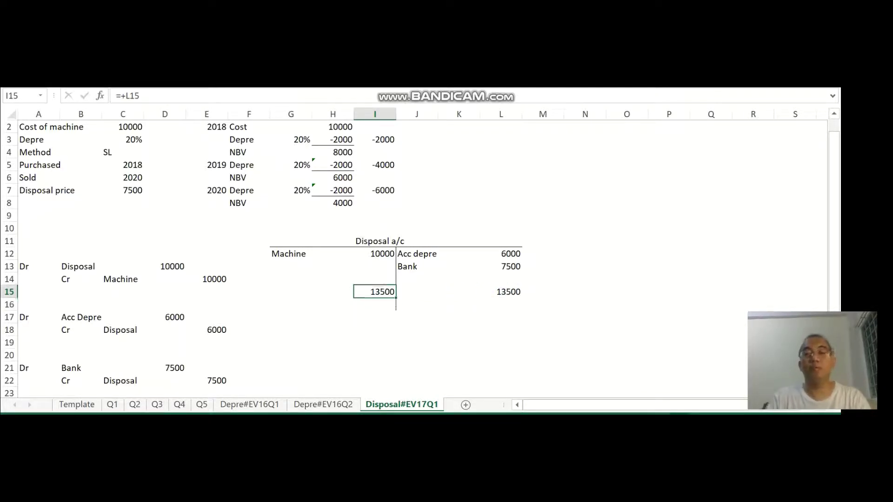
{"action": "key", "text": "Right"}
{"action": "key", "text": "Right"}
{"action": "key", "text": "Left"}
{"action": "key", "text": "Left"}
{"action": "key", "text": "Right"}
{"action": "key", "text": "Right"}
{"action": "key", "text": "Right"}
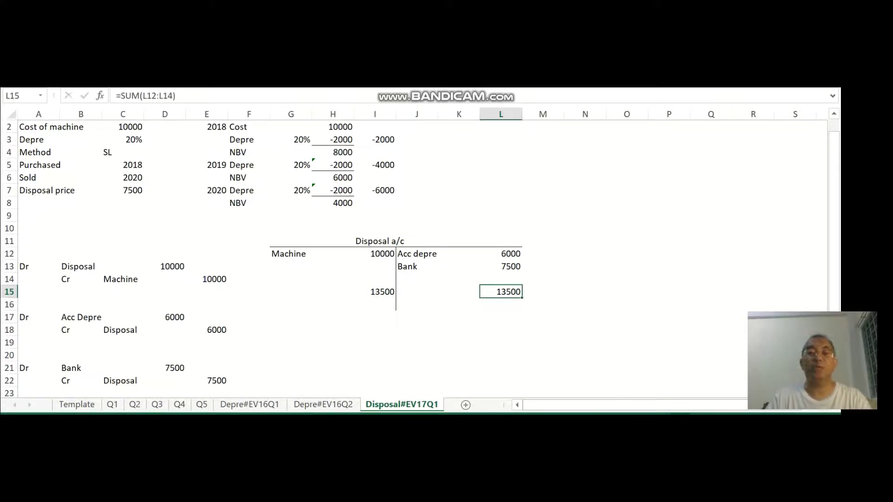
{"action": "key", "text": "Left"}
{"action": "key", "text": "Left"}
{"action": "key", "text": "Left"}
{"action": "key", "text": "Up"}
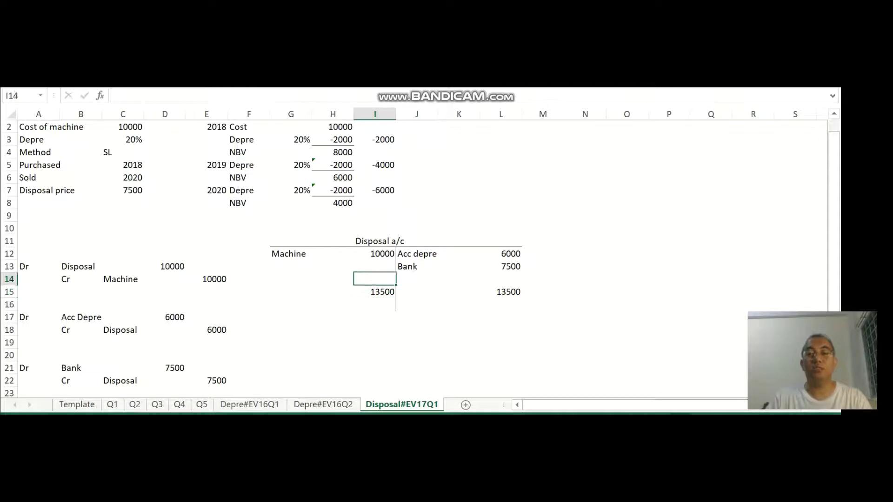
{"action": "key", "text": "Up"}
{"action": "key", "text": "Up"}
{"action": "key", "text": "Down"}
{"action": "key", "text": "Down"}
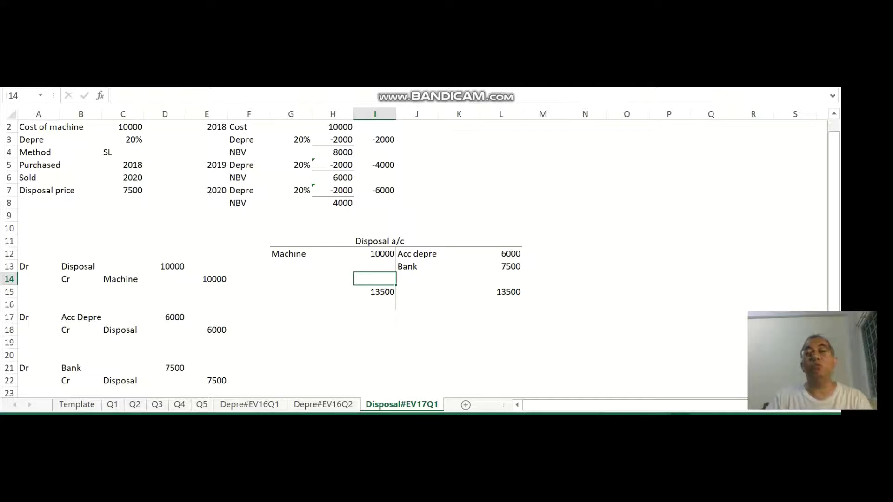
{"action": "key", "text": "Up"}
{"action": "key", "text": "Up"}
{"action": "key", "text": "Down"}
{"action": "key", "text": "Down"}
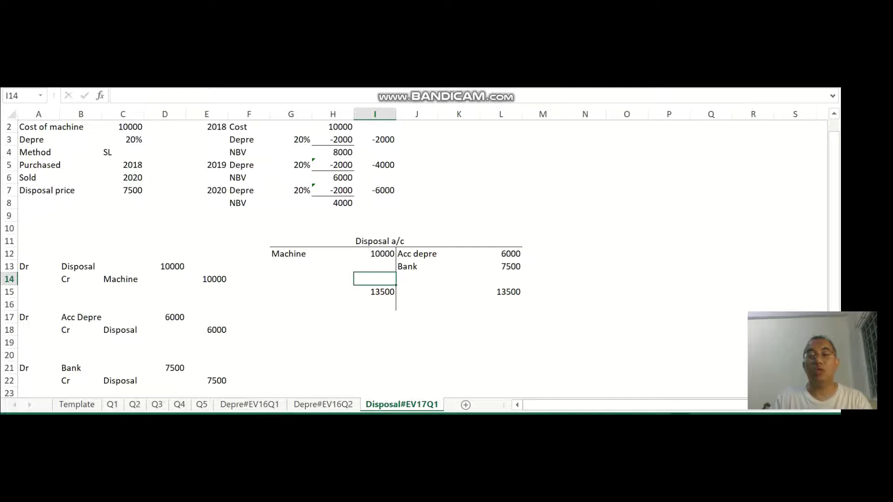
Calculate the debit side's balancing figure in I14 by subtracting the Machine amount in I12 from the total in I15.
{"action": "type", "text": "+"}
{"action": "key", "text": "Down"}
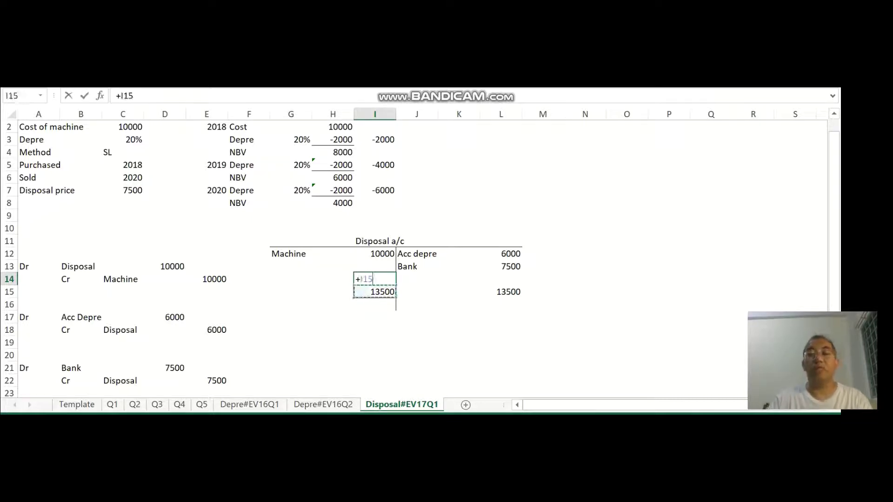
{"action": "type", "text": "-"}
{"action": "key", "text": "Up"}
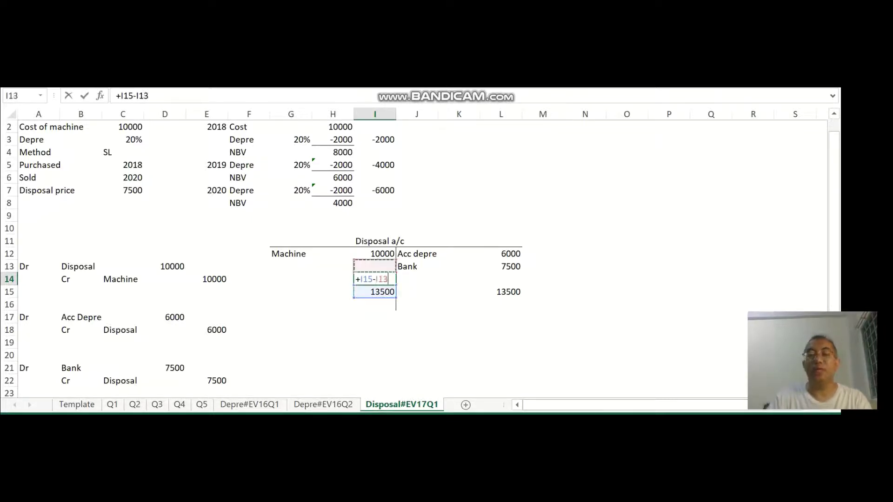
{"action": "key", "text": "Up"}
{"action": "key", "text": "Return"}
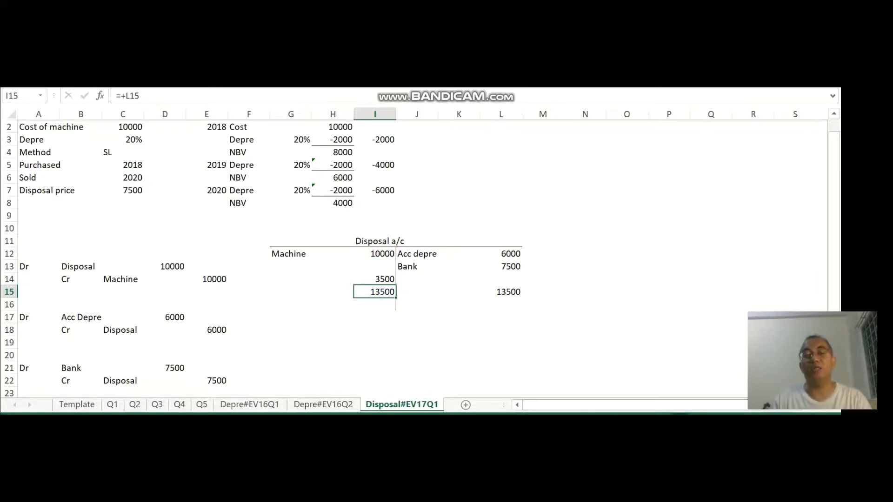
Label the debit side's balancing figure in G14 of the Disposal T-account as "Profit&Loss".
{"action": "left_click", "coordinate": [290, 279]}
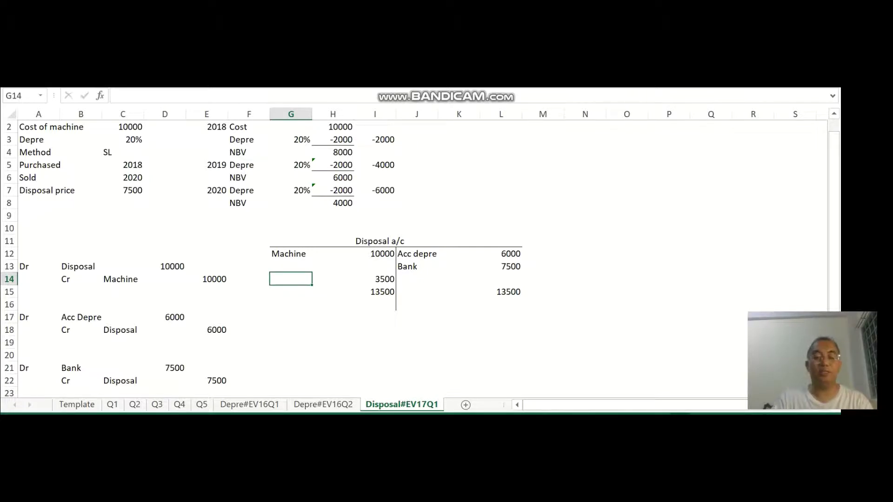
{"action": "type", "text": "P"}
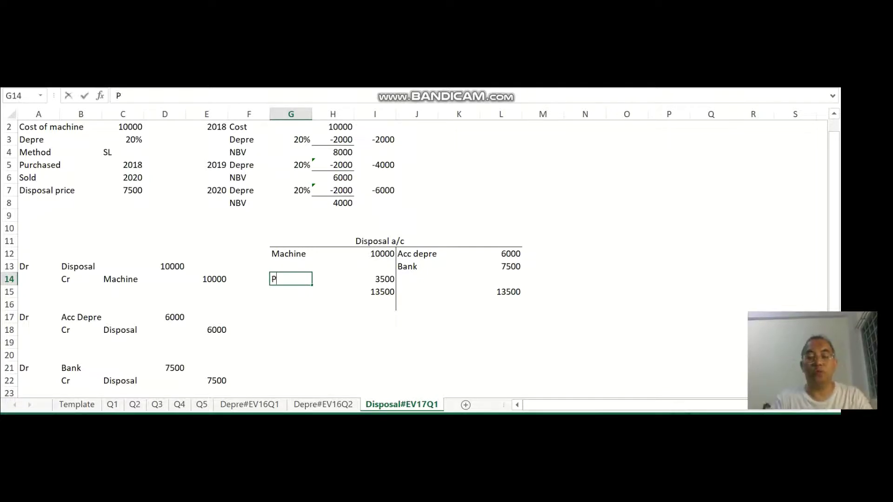
{"action": "type", "text": "rofi"}
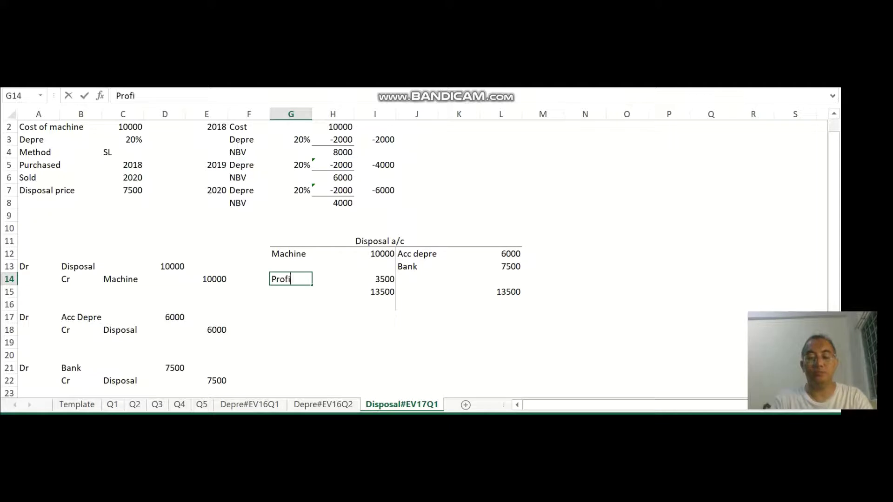
{"action": "type", "text": "t&Loss"}
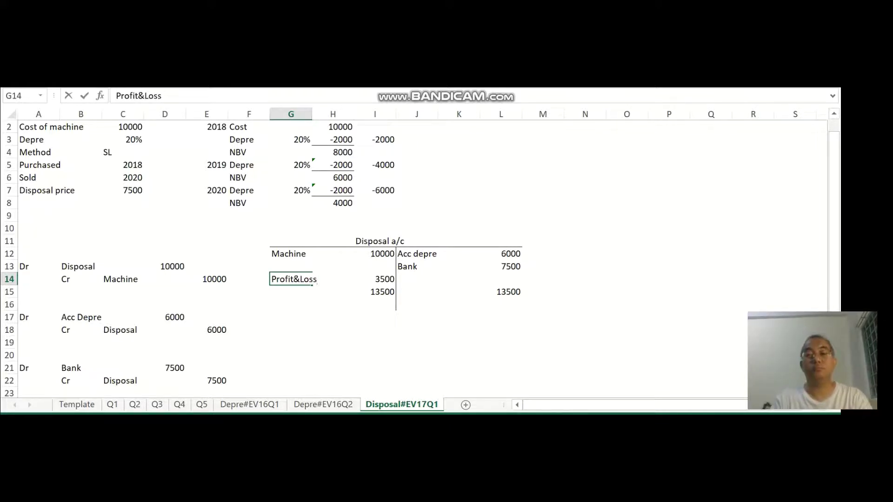
{"action": "key", "text": "Return"}
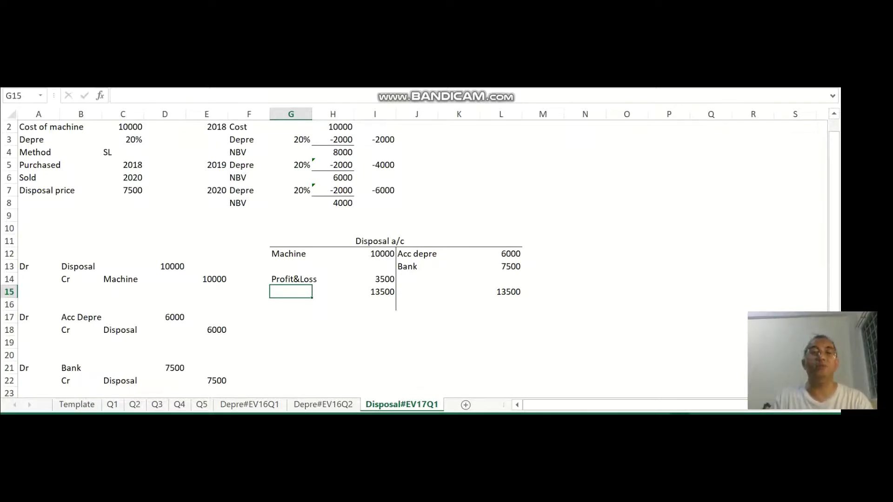
Extend the Profit&Loss label in G14 so that it reads "Profit&Loss (Gain)".
{"action": "left_click", "coordinate": [290, 279]}
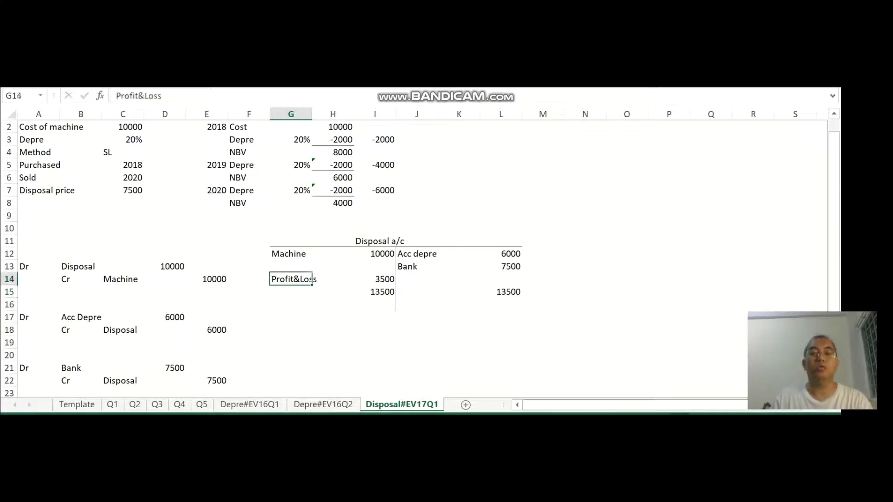
{"action": "left_click", "coordinate": [162, 95]}
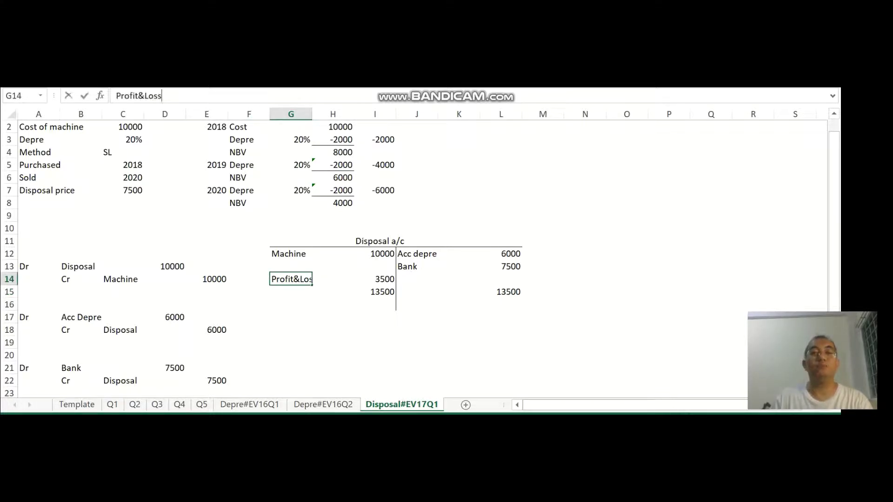
{"action": "type", "text": "(Gain"}
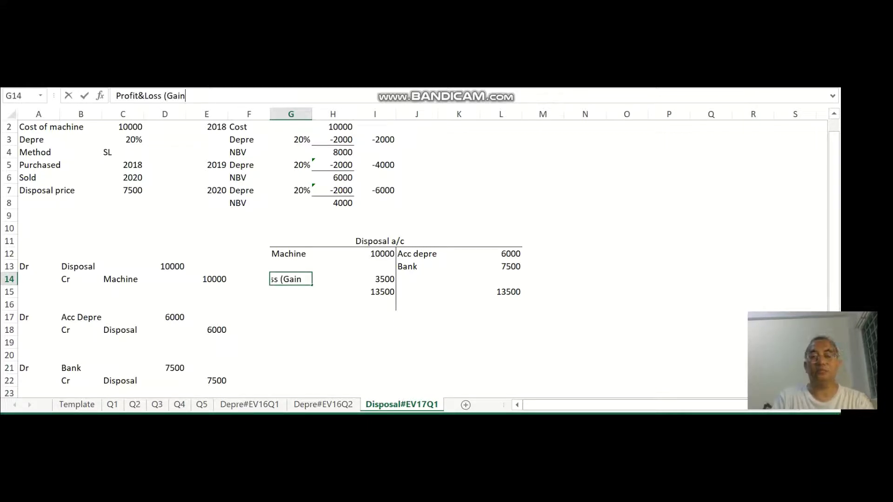
{"action": "type", "text": ")"}
{"action": "key", "text": "Return"}
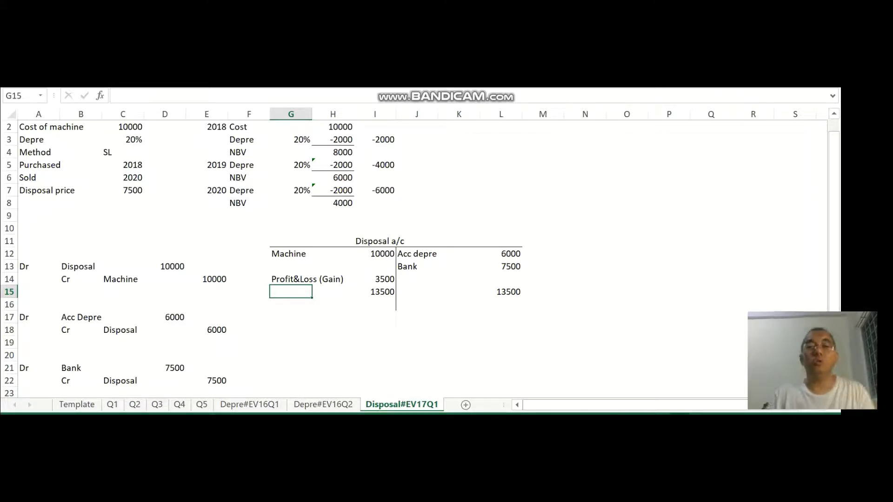
Apply a Top and Bottom Border to both Disposal T-account totals, in I15 and L15.
{"action": "left_click", "coordinate": [374, 291]}
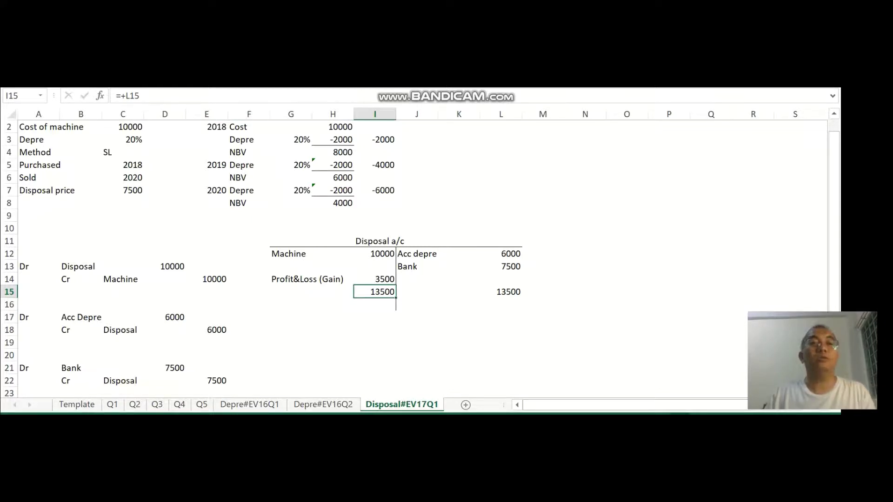
{"action": "key", "text": "alt+h"}
{"action": "key", "text": "b"}
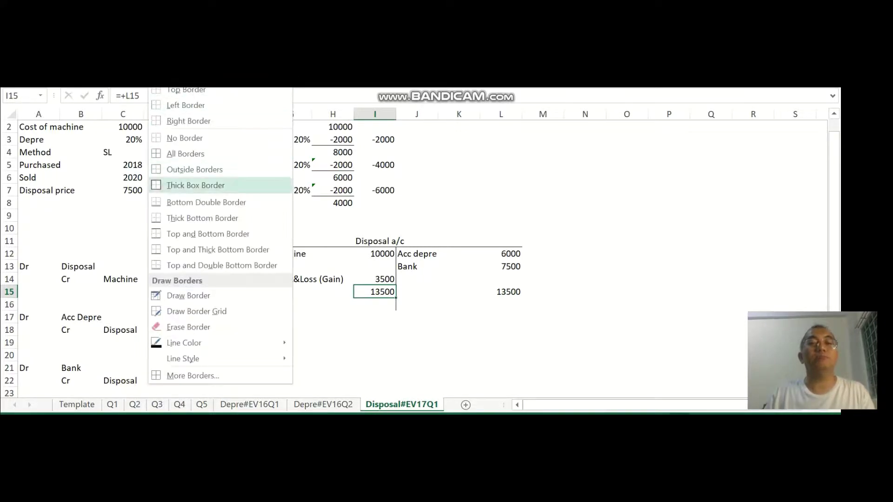
{"action": "key", "text": "Up"}
{"action": "key", "text": "Down"}
{"action": "key", "text": "Up"}
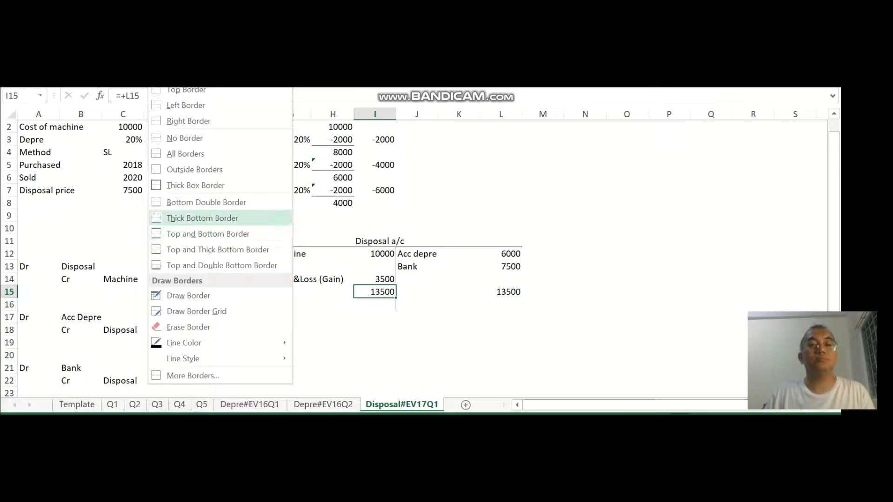
{"action": "key", "text": "Up"}
{"action": "key", "text": "Down"}
{"action": "key", "text": "Down"}
{"action": "key", "text": "Down"}
{"action": "key", "text": "Up"}
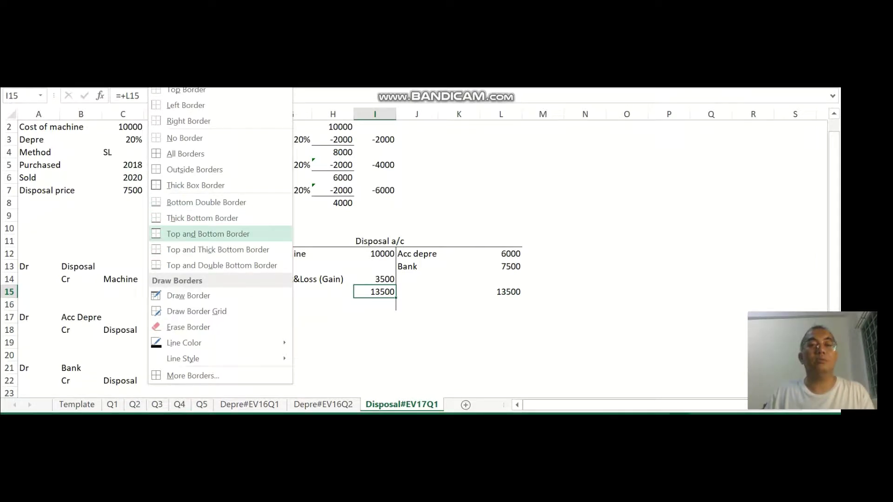
{"action": "left_click", "coordinate": [208, 234]}
{"action": "left_click", "coordinate": [501, 291]}
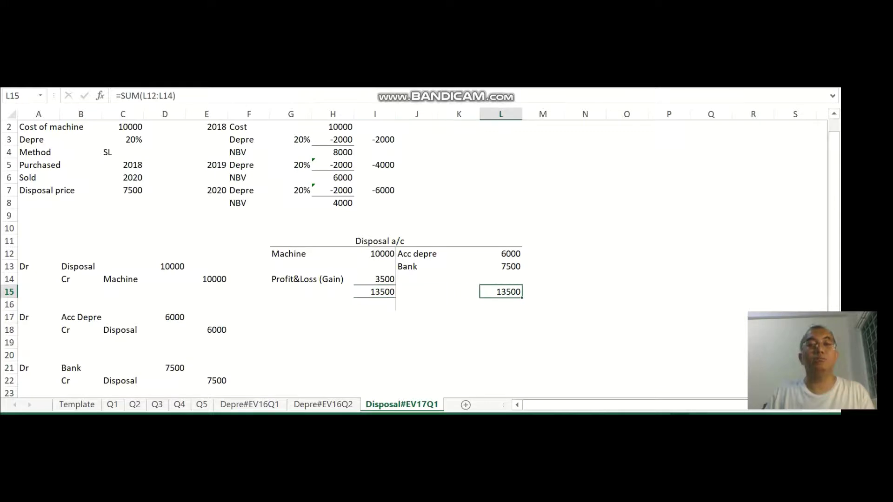
{"action": "left_click", "coordinate": [332, 343]}
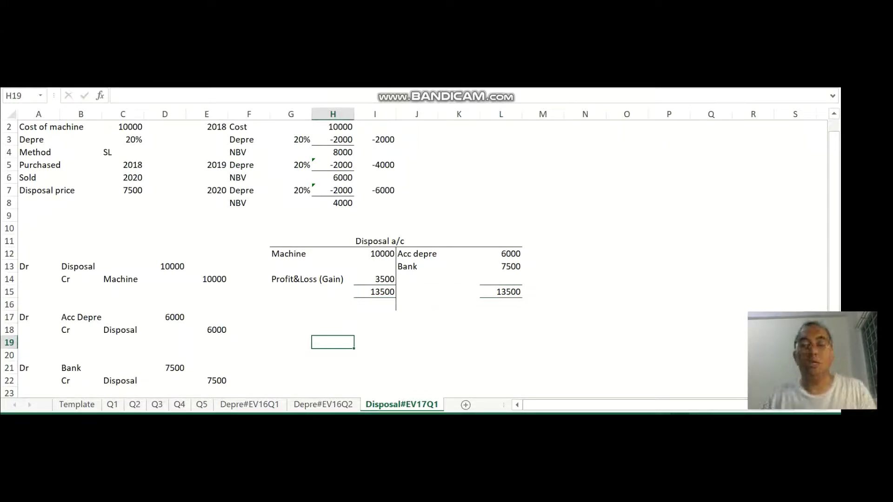
Enter the heading "Statement of profit and Loss (extract)" in G20, below the Disposal T-account.
{"action": "left_click", "coordinate": [291, 355]}
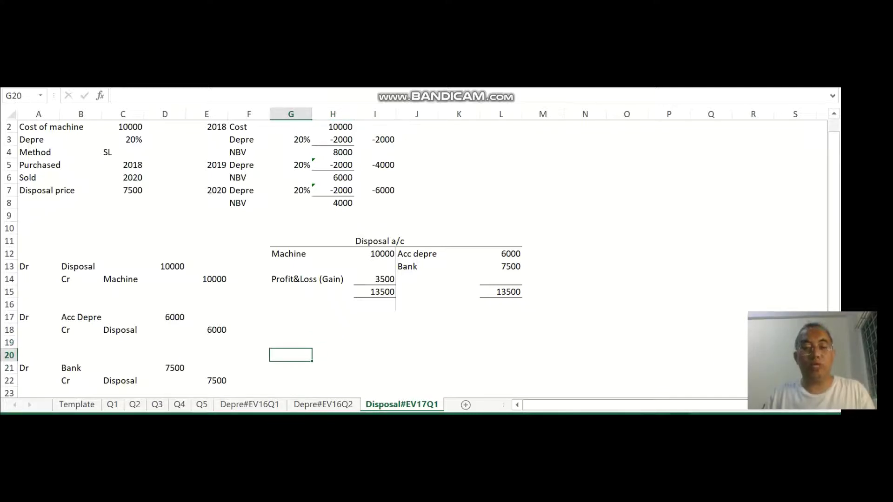
{"action": "type", "text": "S"}
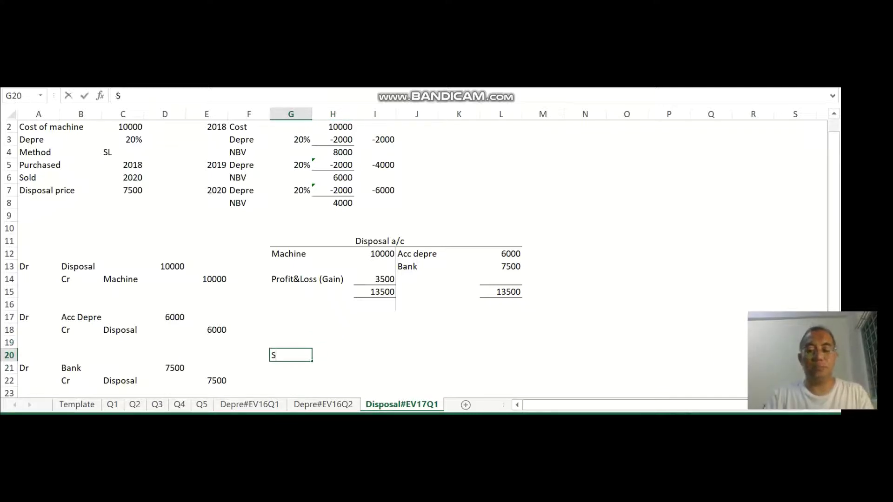
{"action": "type", "text": "tatement of "}
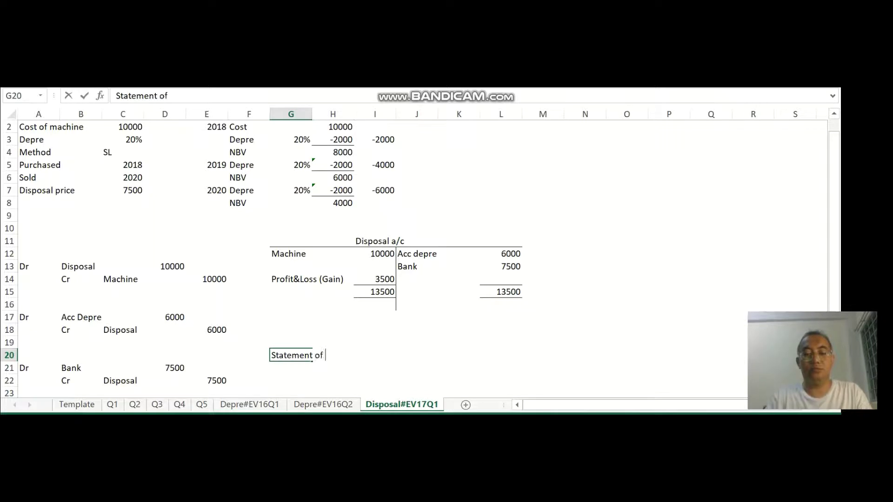
{"action": "type", "text": "profit and Loss"}
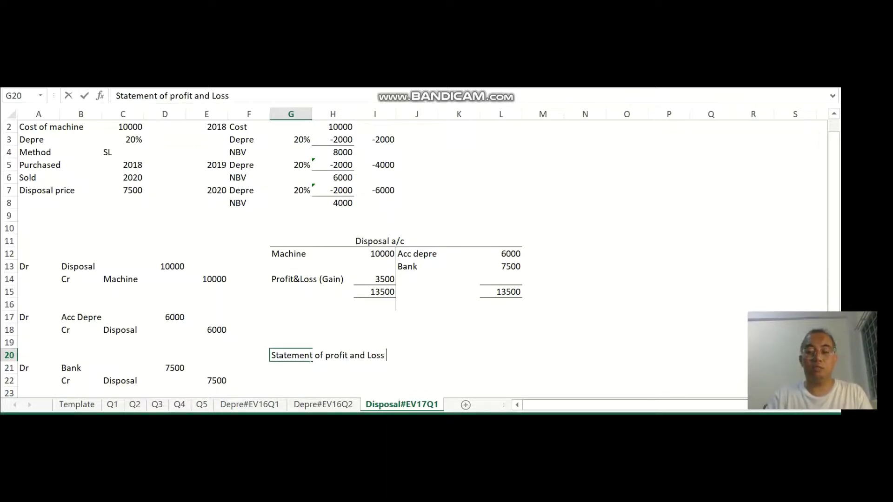
{"action": "type", "text": " (extract"}
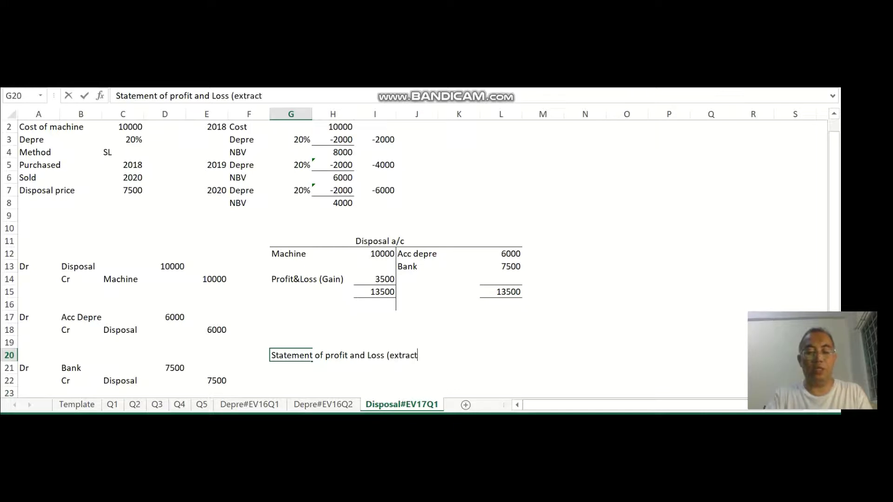
{"action": "type", "text": ")"}
{"action": "key", "text": "Return"}
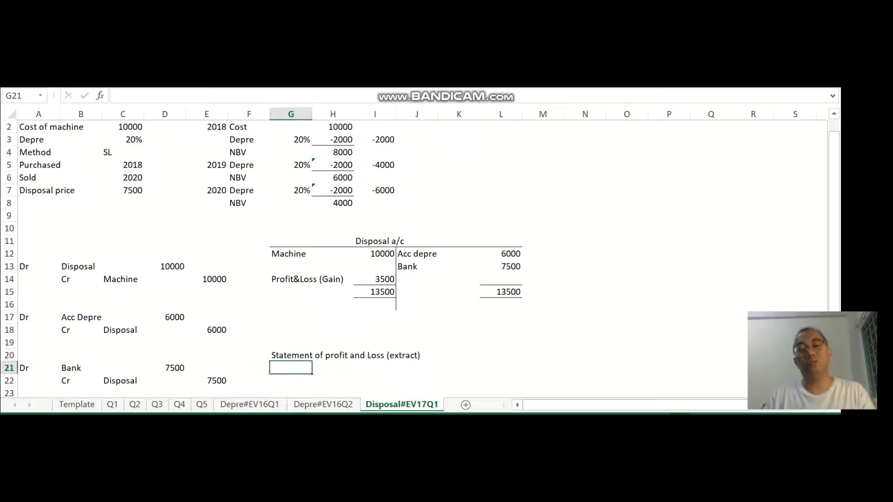
Add the subheading "Other income" in G22, leaving one blank row under the statement heading.
{"action": "key", "text": "Return"}
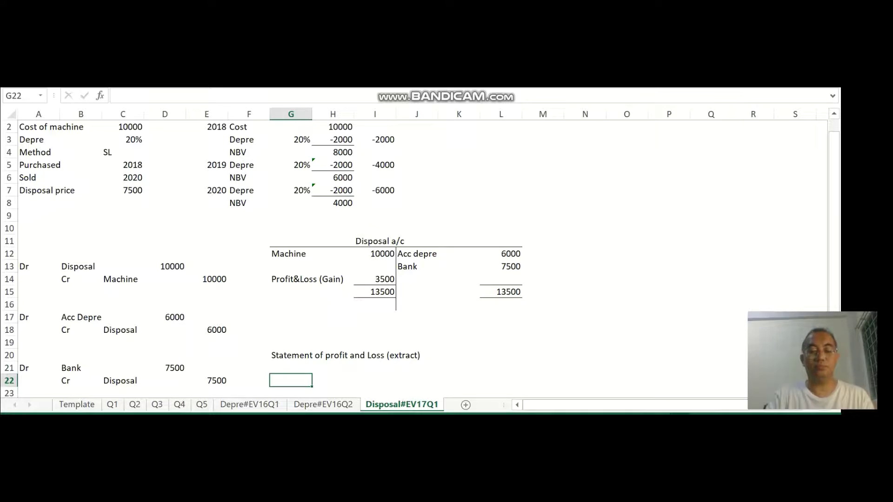
{"action": "type", "text": "Other i"}
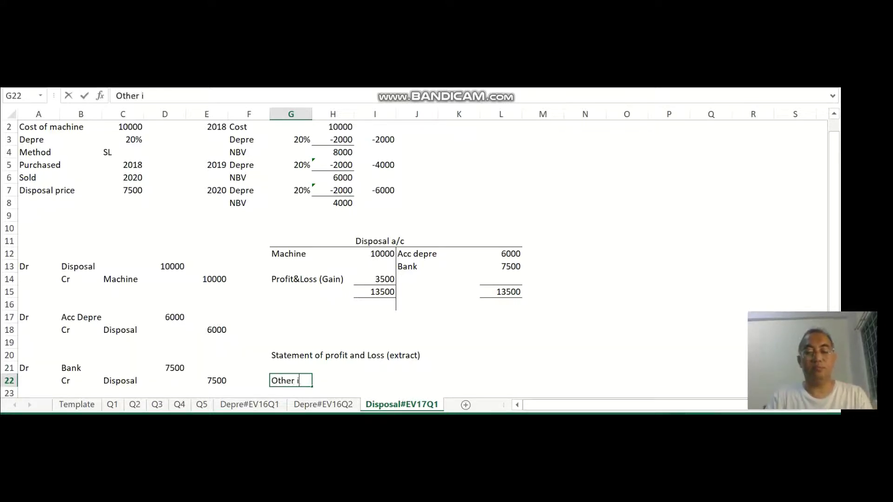
{"action": "type", "text": "ncome"}
{"action": "key", "text": "Return"}
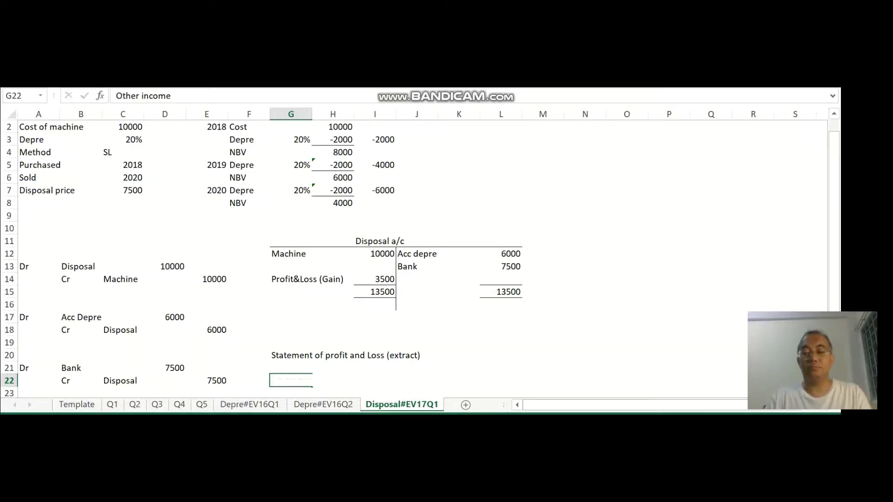
Add a "Gain on disposal" line in G23 under Other income, with the amount 3500 in J23.
{"action": "type", "text": "Gain "}
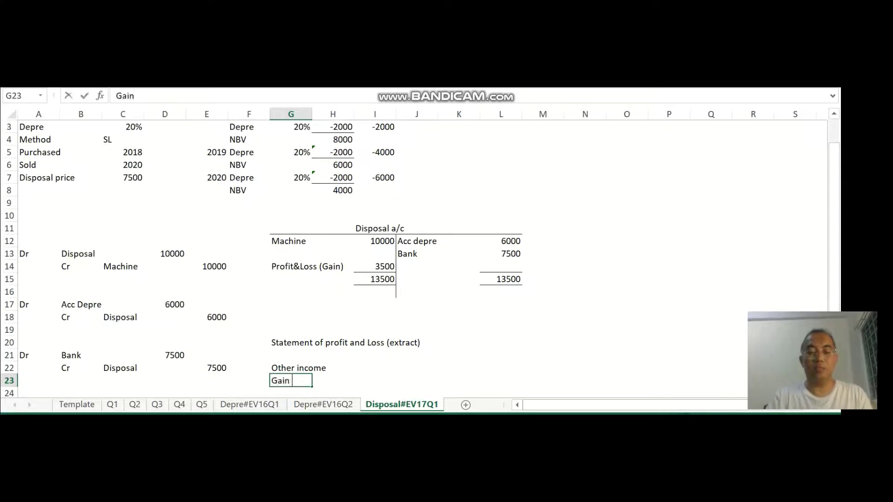
{"action": "type", "text": "on disposal"}
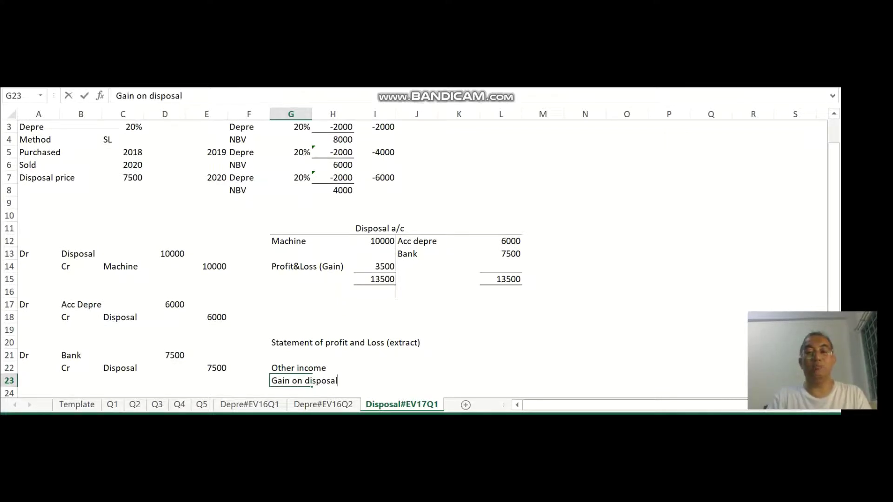
{"action": "key", "text": "Right"}
{"action": "key", "text": "Right"}
{"action": "key", "text": "Right"}
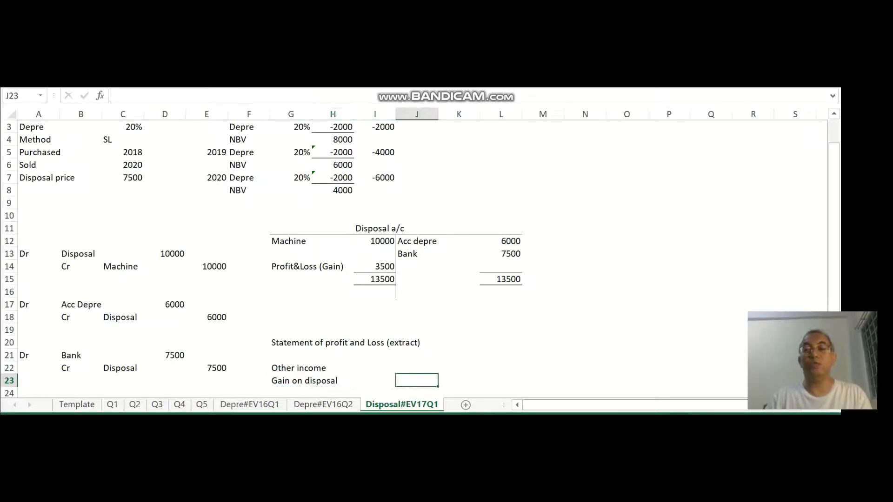
{"action": "type", "text": "3500"}
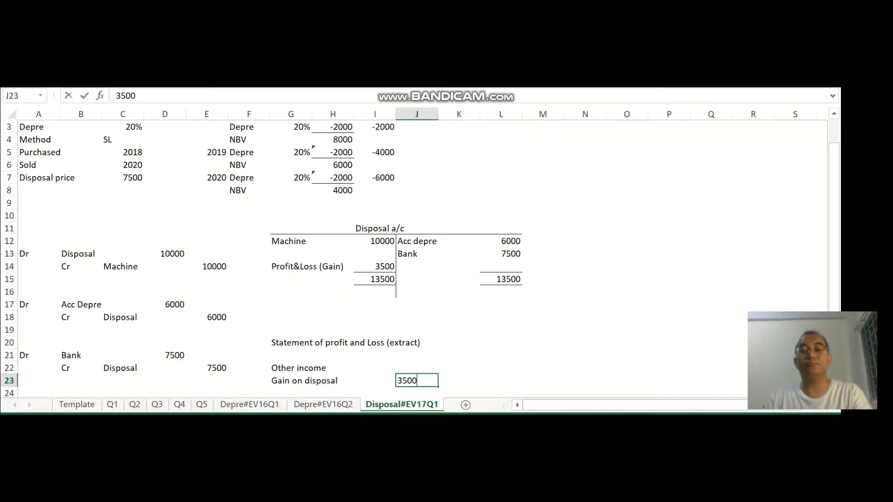
{"action": "key", "text": "Return"}
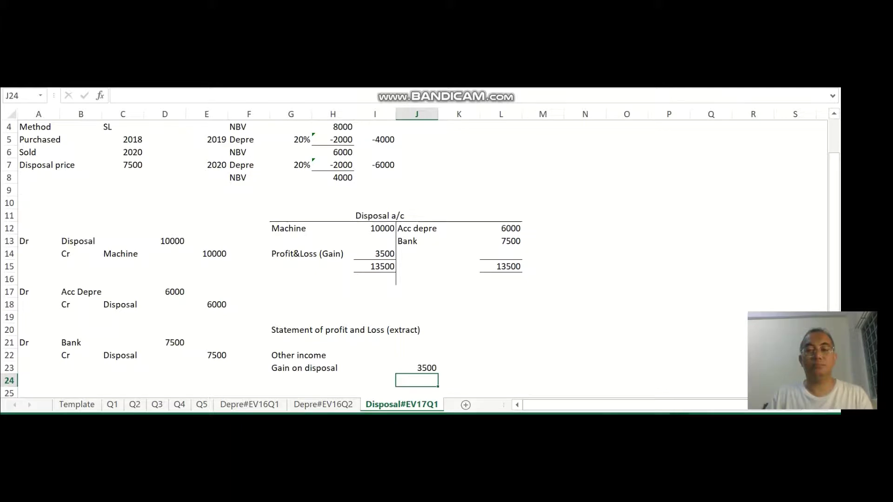
{"action": "key", "text": "Right"}
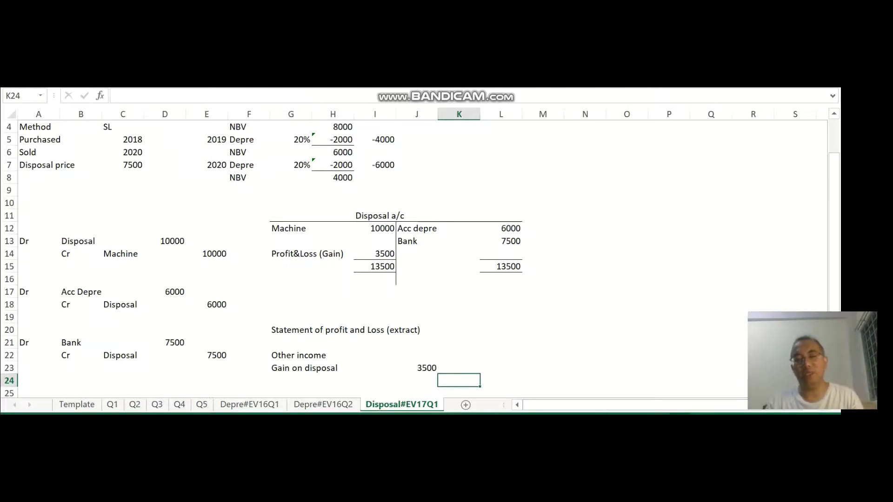
{"action": "left_click", "coordinate": [416, 253]}
{"action": "left_click", "coordinate": [501, 254]}
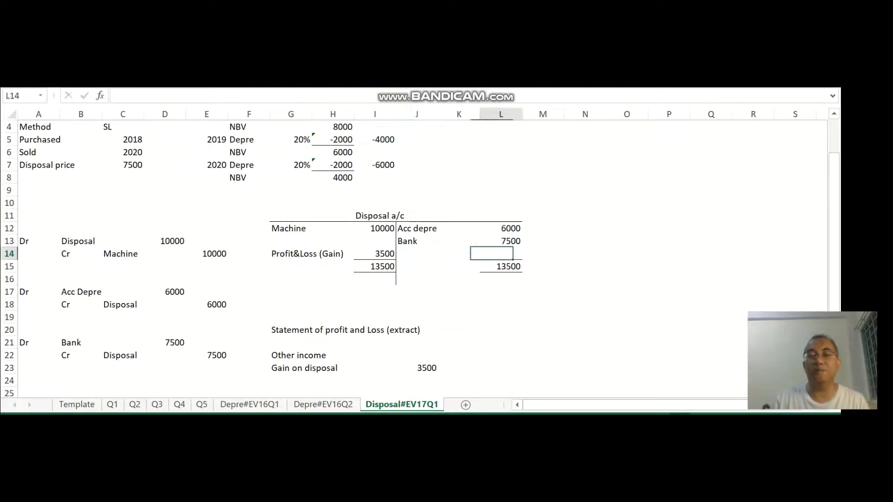
{"action": "left_click", "coordinate": [416, 253]}
{"action": "left_click", "coordinate": [501, 254]}
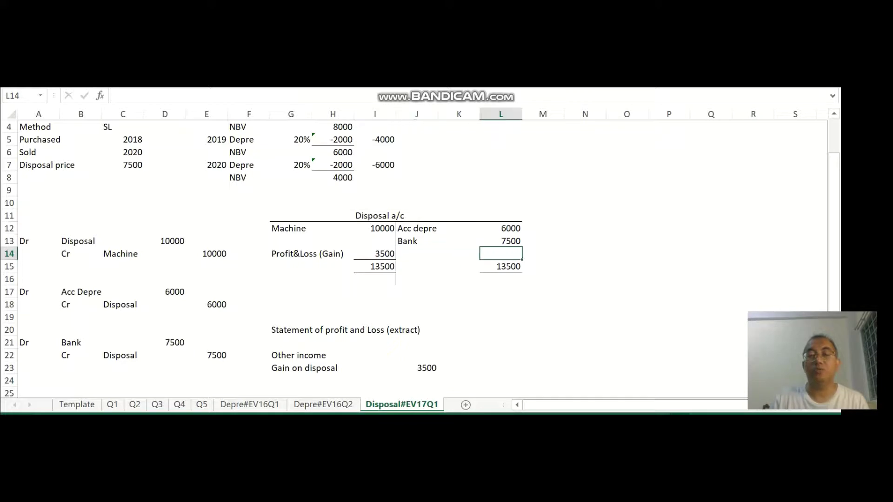
{"action": "left_click", "coordinate": [416, 253]}
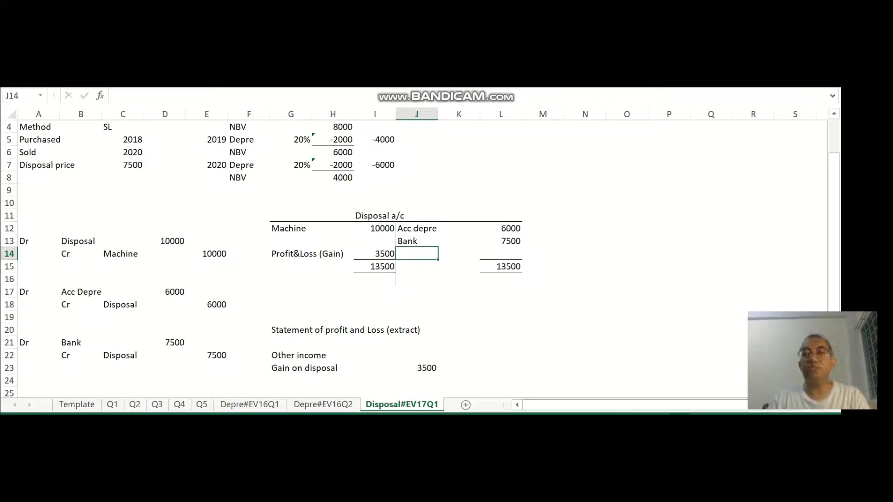
Switch to the Word document and read Question 2 on the machine's disposal.
{"action": "key", "text": "alt+Tab"}
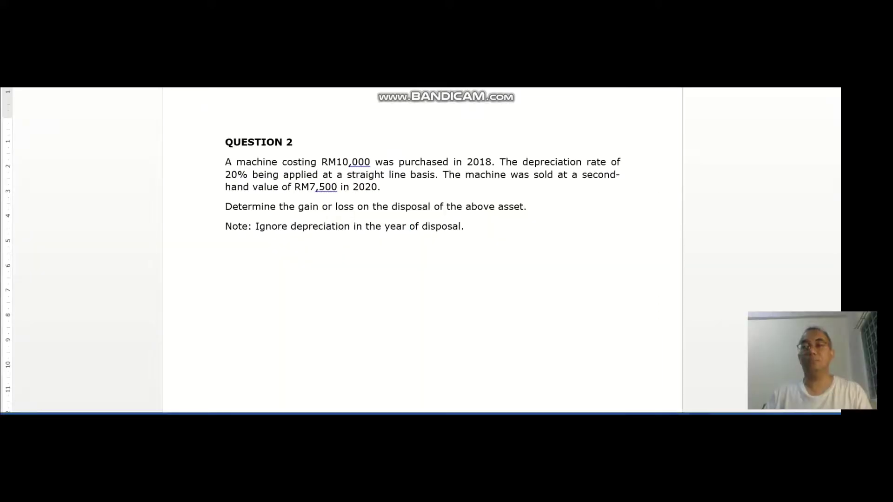
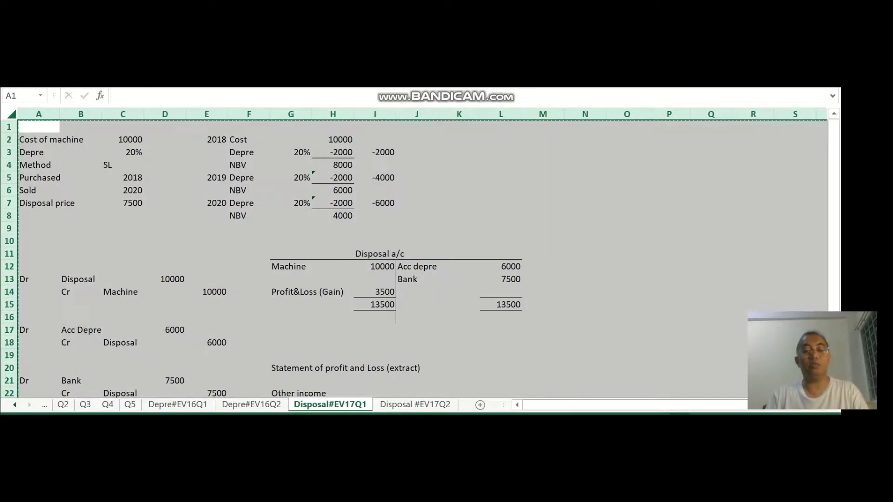
Paste the copied Disposal#EV17Q1 worksheet contents into the Disposal #EV17Q2 sheet, starting at A1.
{"action": "key", "text": "ctrl+Page_Down"}
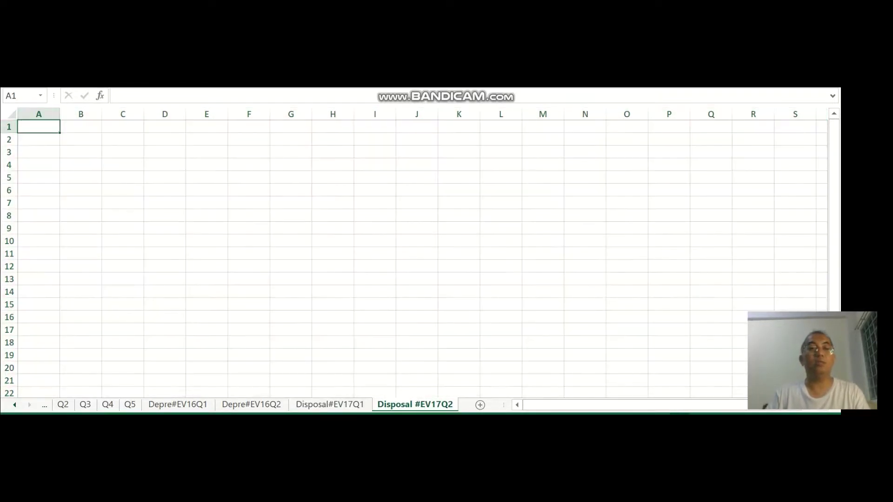
{"action": "key", "text": "ctrl+a"}
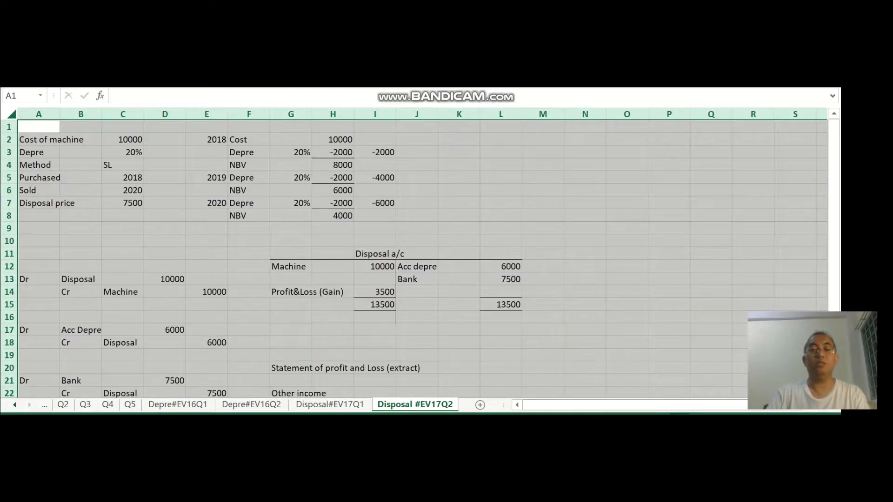
Check the machine's cost, method and disposal price in C2:C7 against Question 2 in the Word document, then return to the workbook.
{"action": "left_click", "coordinate": [122, 139]}
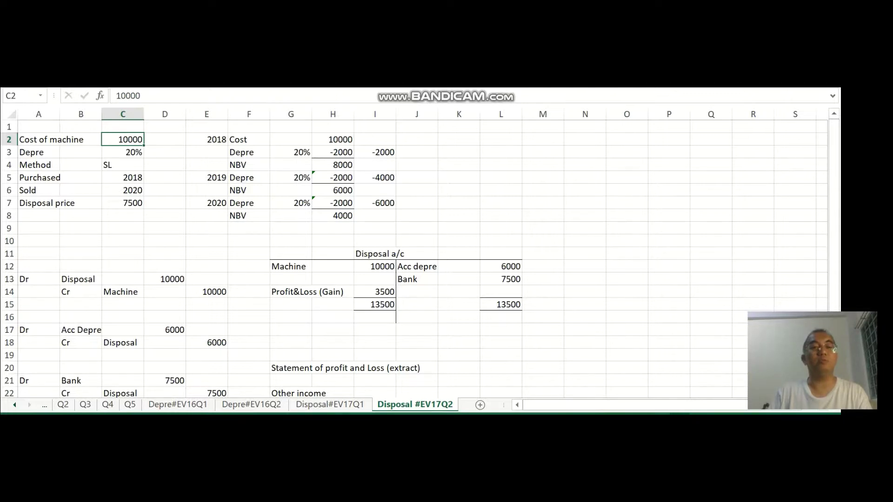
{"action": "left_click", "coordinate": [122, 164]}
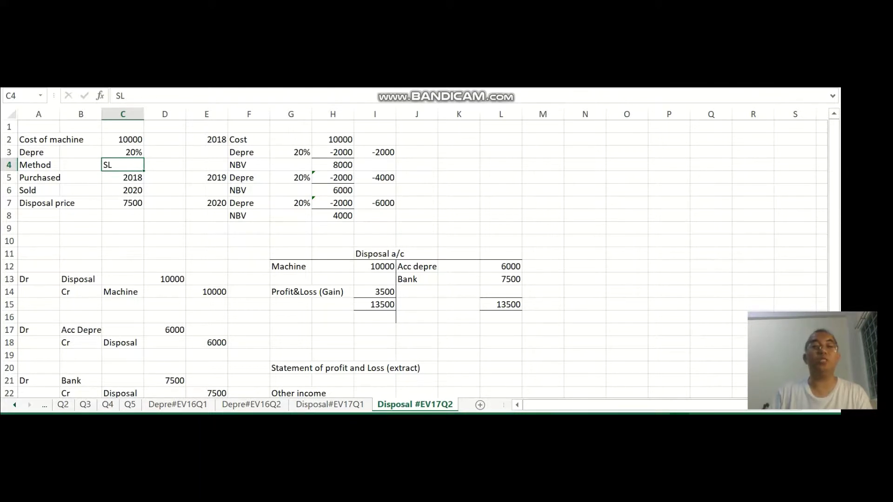
{"action": "left_click", "coordinate": [122, 203]}
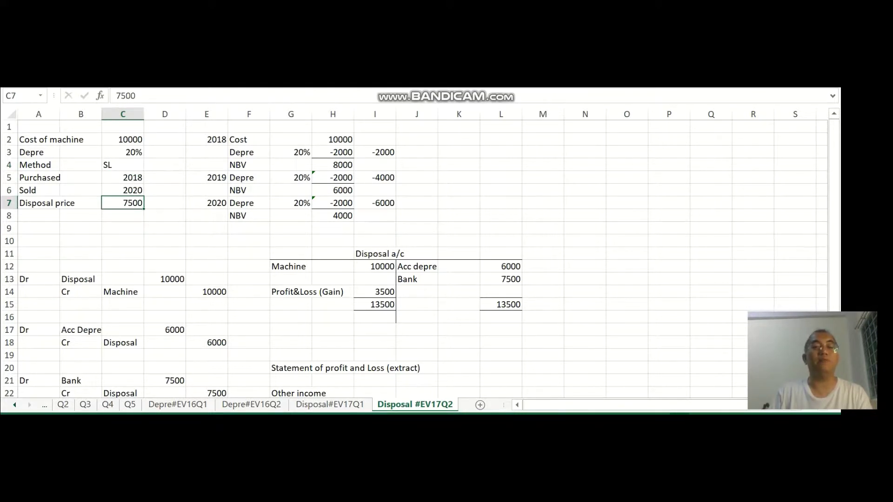
{"action": "left_click", "coordinate": [38, 215]}
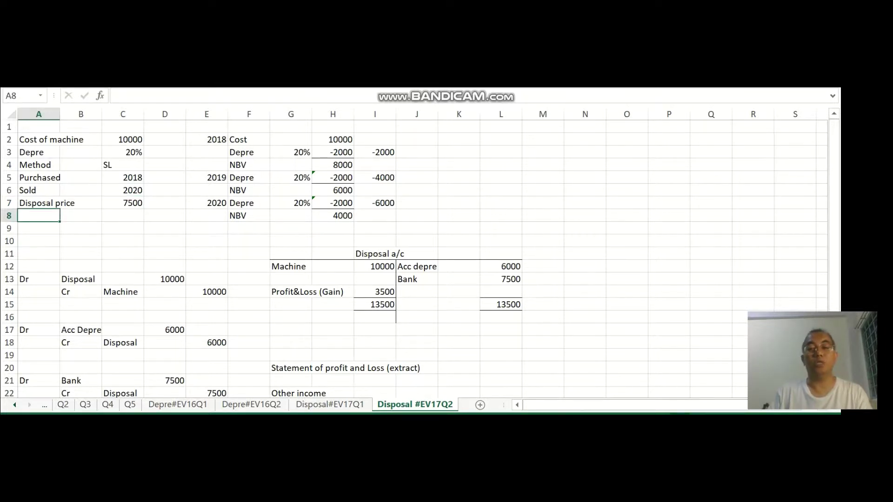
{"action": "key", "text": "alt+Tab"}
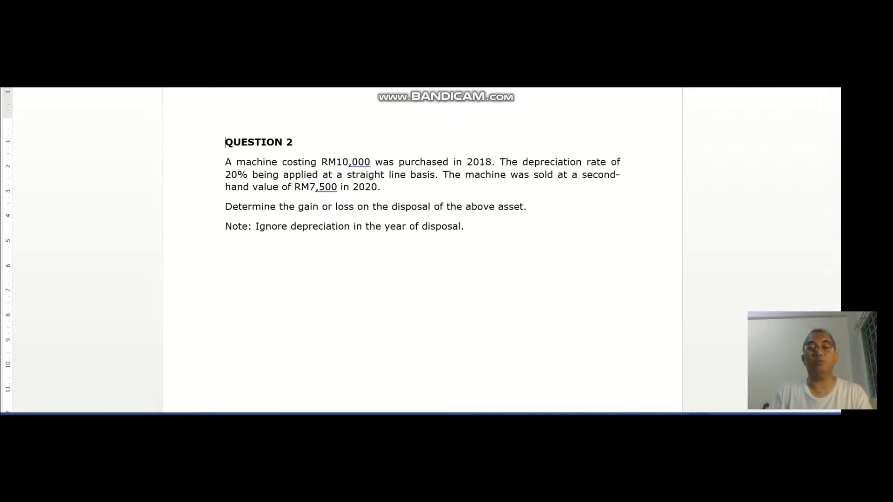
{"action": "key", "text": "alt+Tab"}
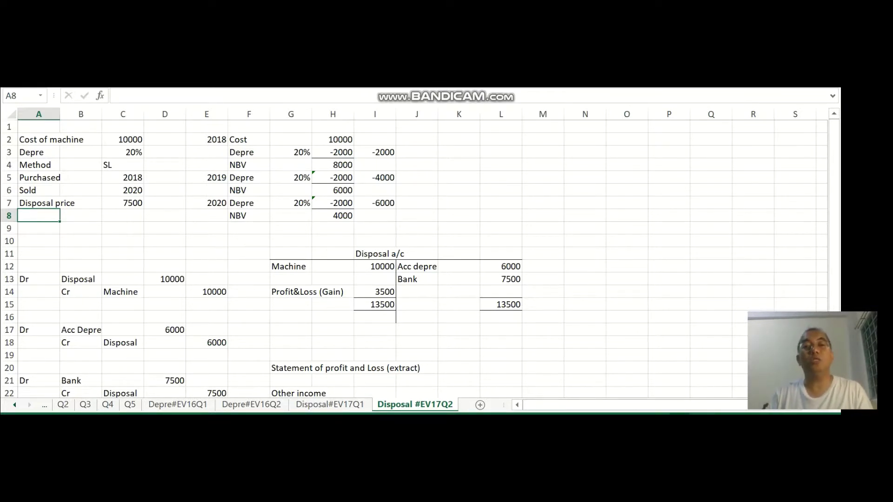
Review the 2018 and 2019 depreciation, accumulated depreciation and NBV calculations in E2:I6.
{"action": "left_click", "coordinate": [248, 152]}
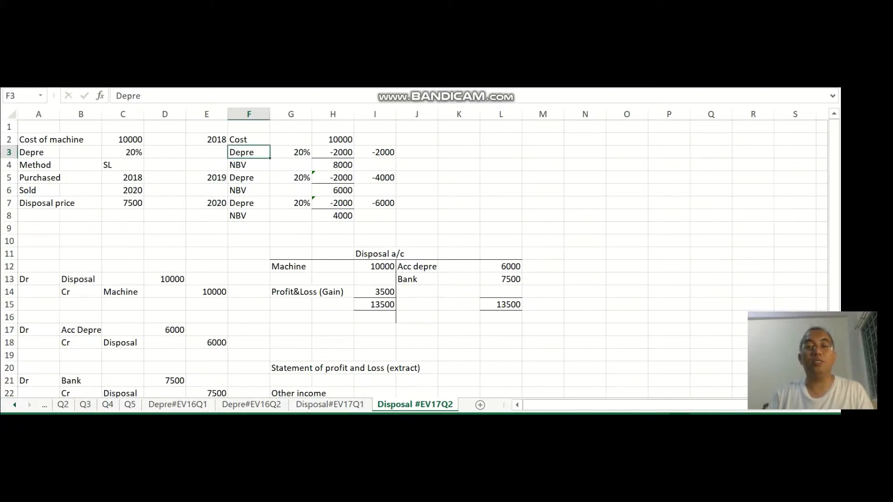
{"action": "left_click", "coordinate": [332, 152]}
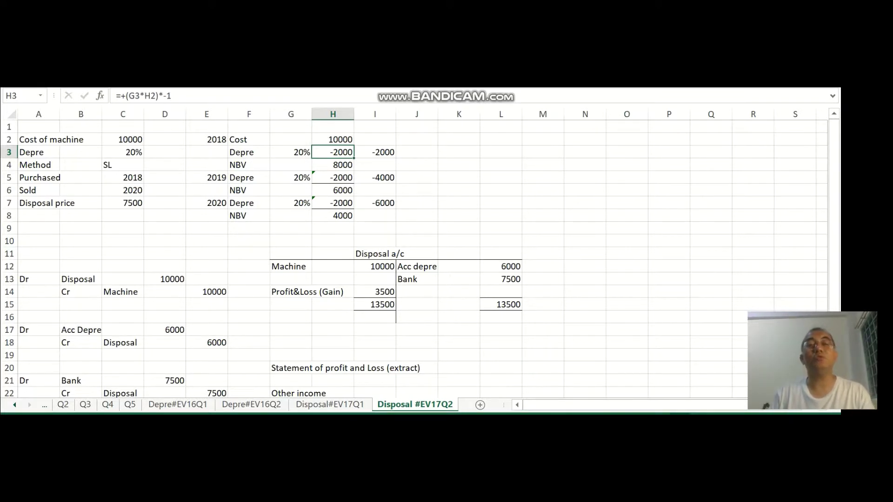
{"action": "left_click", "coordinate": [333, 165]}
{"action": "left_click", "coordinate": [332, 152]}
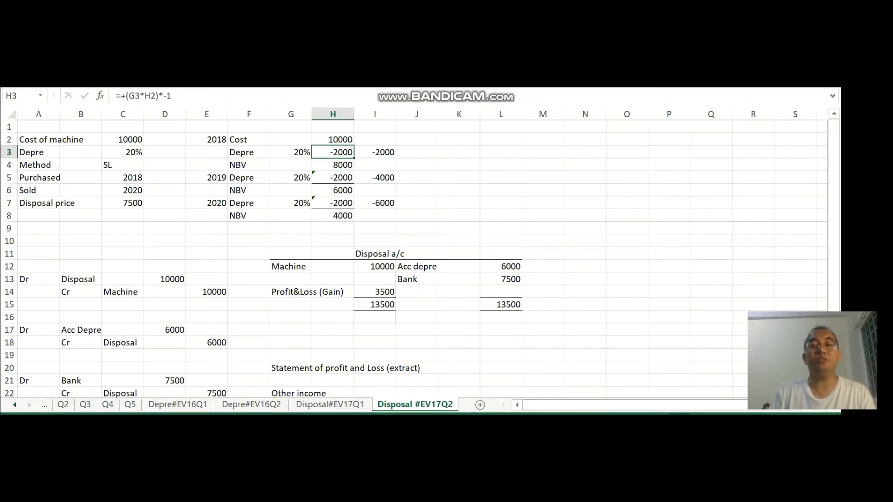
{"action": "left_click", "coordinate": [332, 139]}
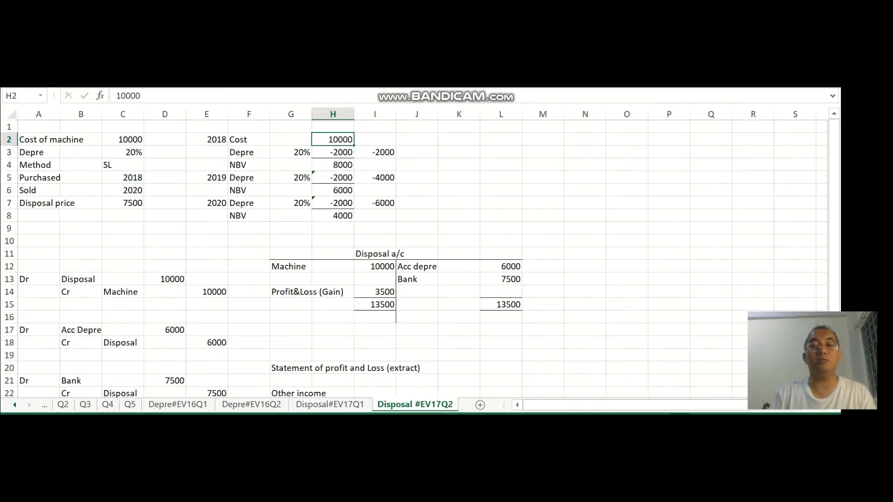
{"action": "left_click", "coordinate": [248, 152]}
{"action": "left_click", "coordinate": [290, 152]}
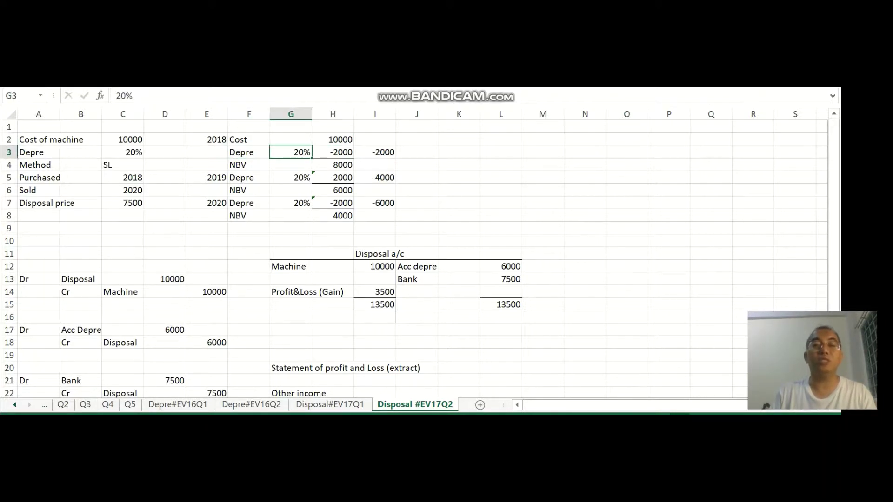
{"action": "left_click", "coordinate": [332, 152]}
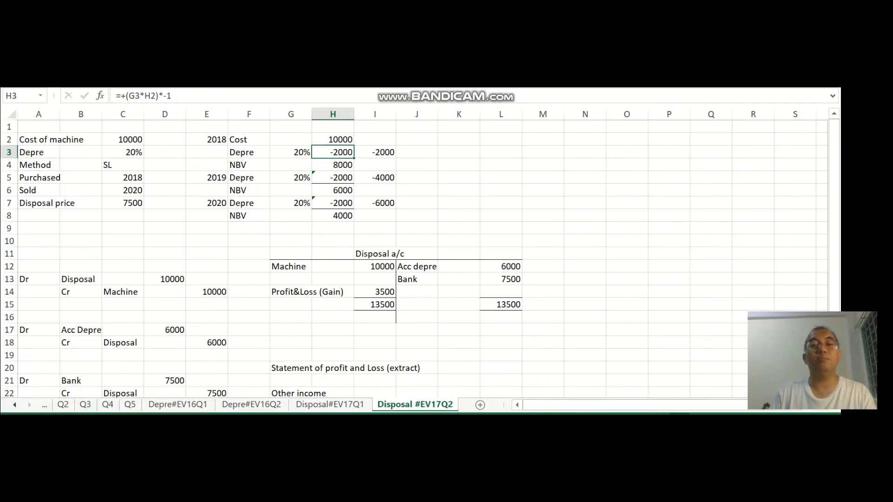
{"action": "left_click", "coordinate": [249, 165]}
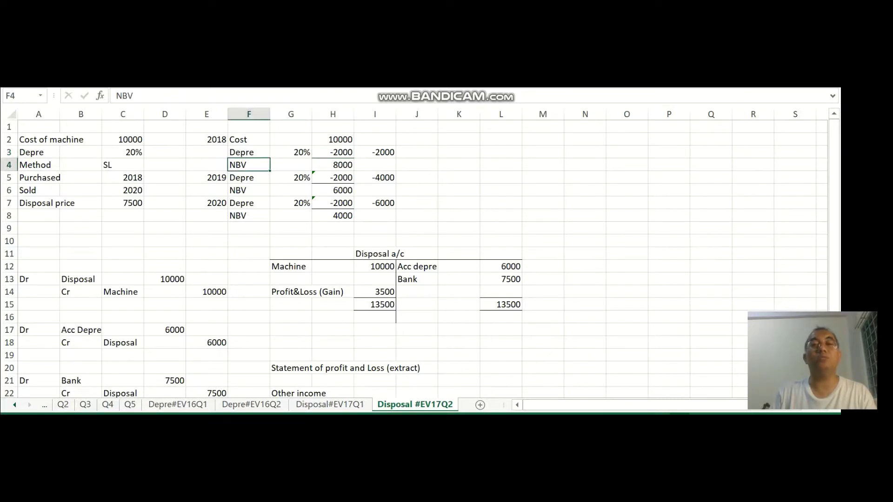
{"action": "left_click", "coordinate": [332, 165]}
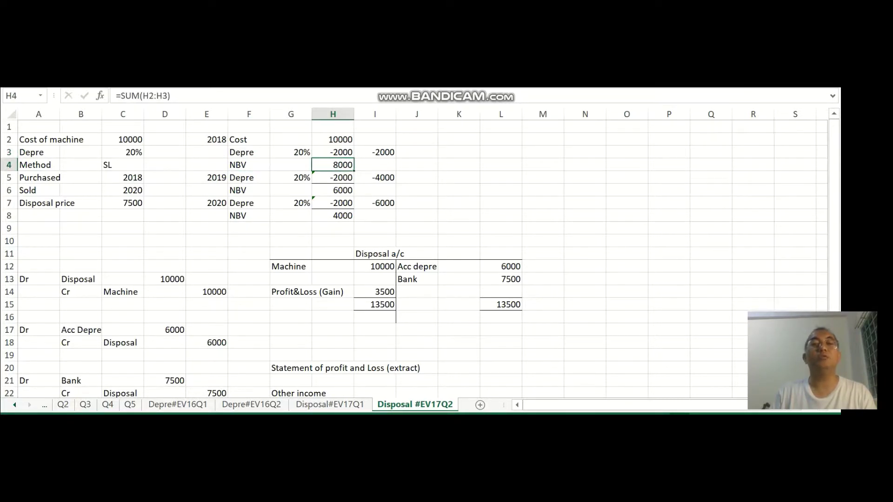
{"action": "left_click", "coordinate": [206, 177]}
{"action": "left_click", "coordinate": [249, 177]}
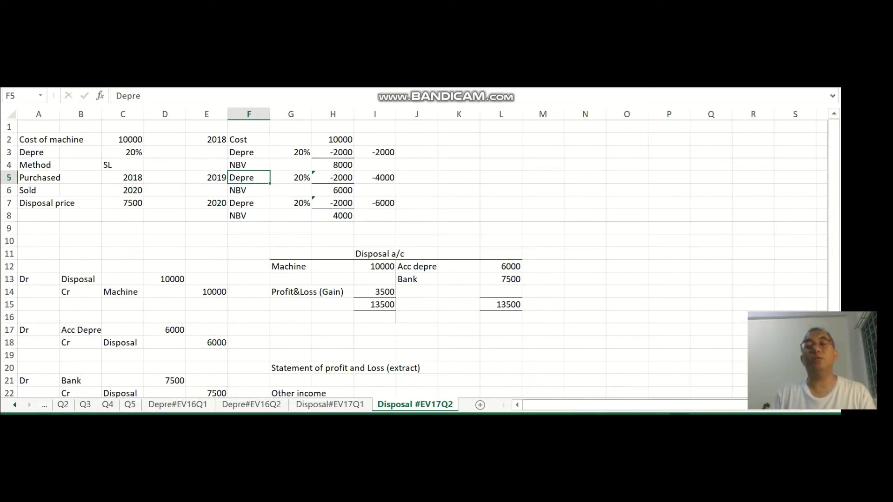
{"action": "left_click", "coordinate": [375, 177]}
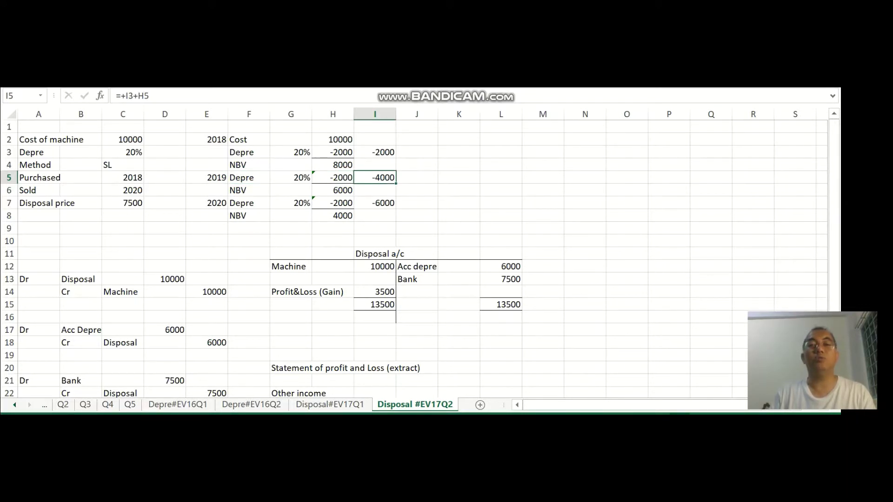
{"action": "left_click", "coordinate": [333, 191]}
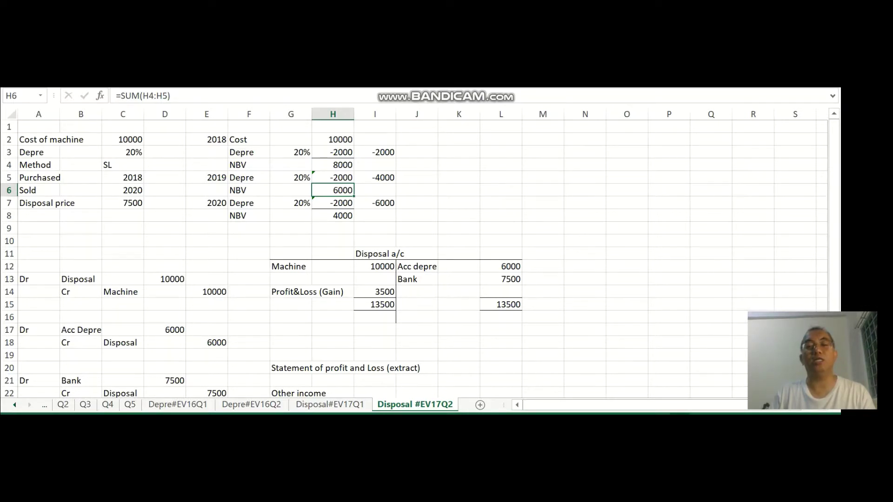
Clear the 2020 depreciation and NBV rows in E7:I8 of the schedule.
{"action": "left_click", "coordinate": [291, 202]}
{"action": "left_click_drag", "start_coordinate": [206, 203], "coordinate": [375, 216]}
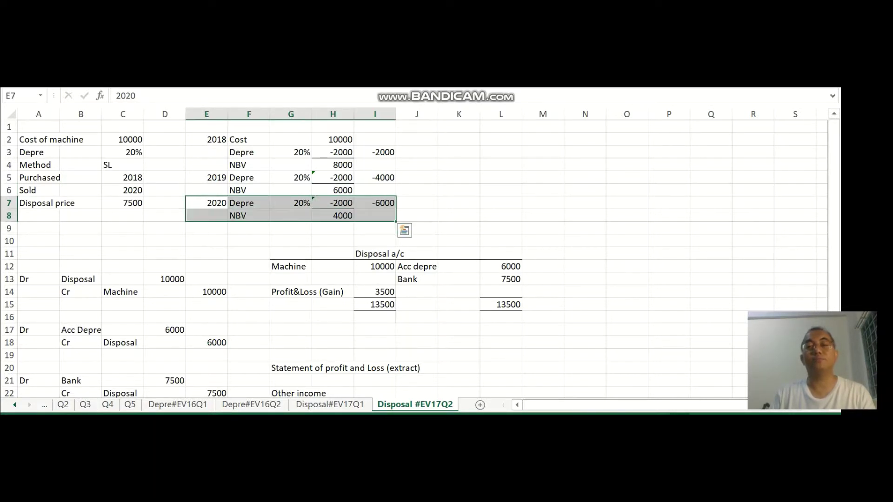
{"action": "key", "text": "Delete"}
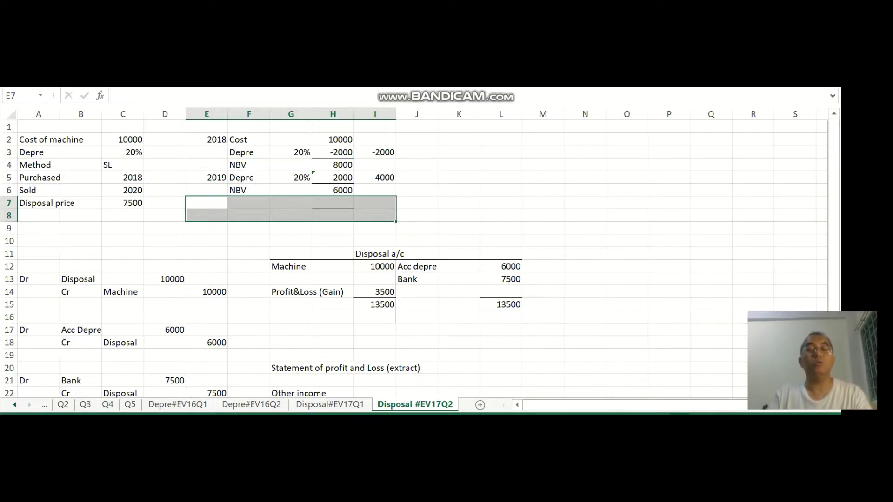
Review the 2019 NBV, the journal transferring the machine's cost to Disposal, and its Machine posting in the Disposal account.
{"action": "left_click", "coordinate": [248, 189]}
{"action": "left_click", "coordinate": [333, 190]}
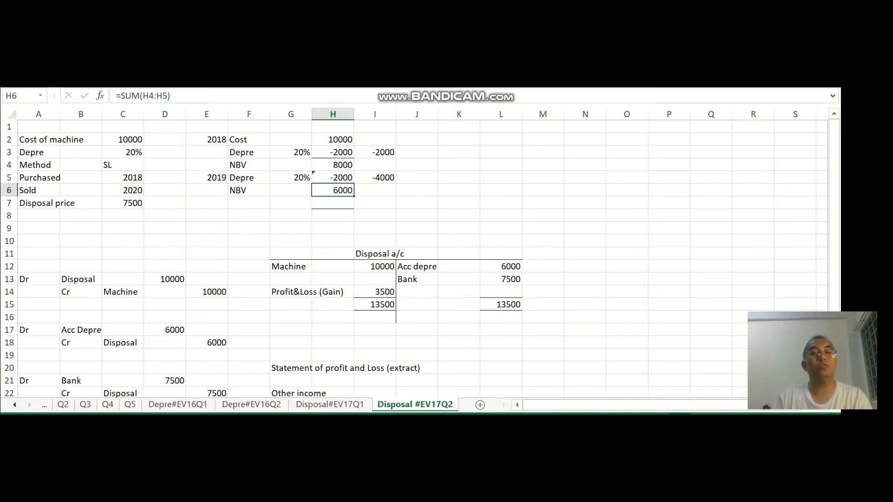
{"action": "left_click", "coordinate": [80, 279]}
{"action": "left_click", "coordinate": [164, 279]}
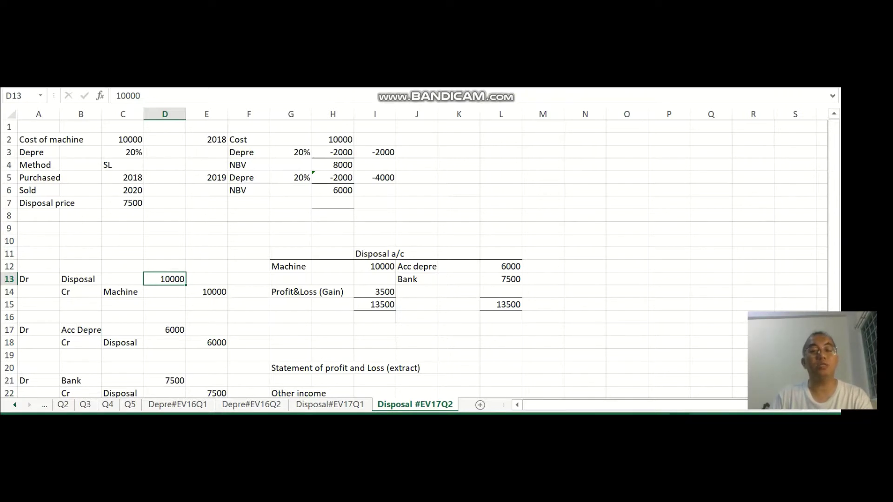
{"action": "left_click", "coordinate": [206, 292]}
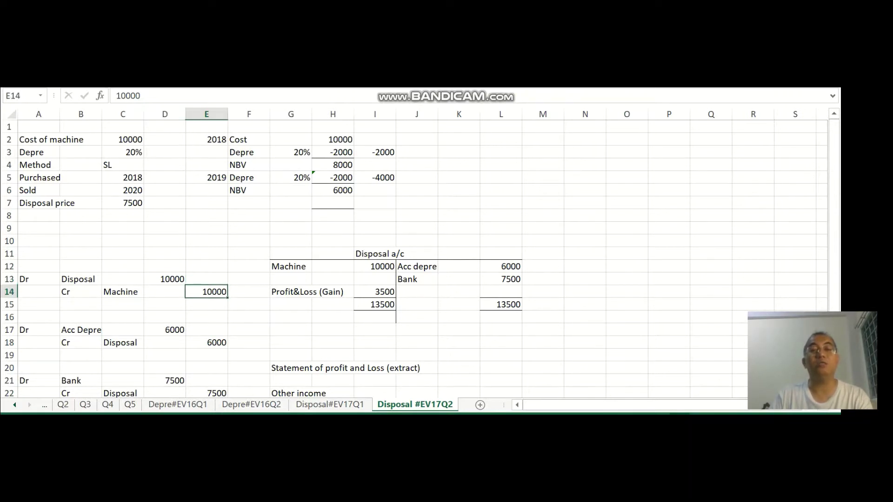
{"action": "left_click", "coordinate": [290, 266]}
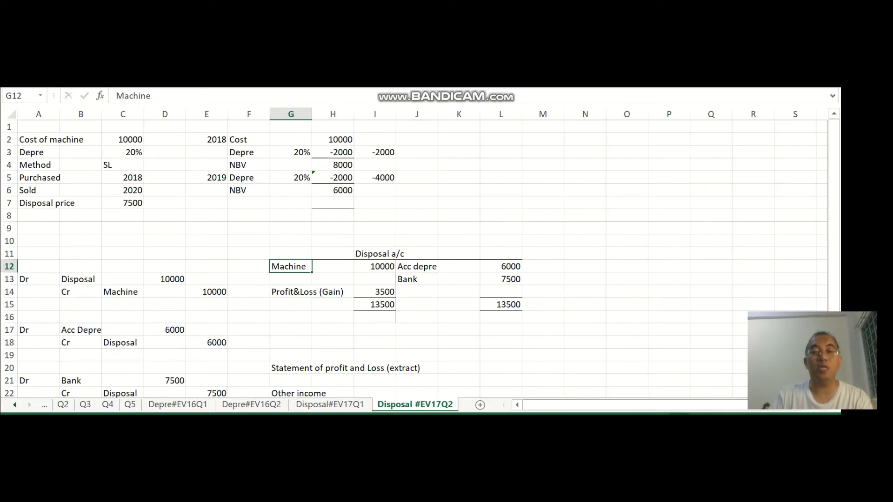
{"action": "left_click", "coordinate": [374, 266]}
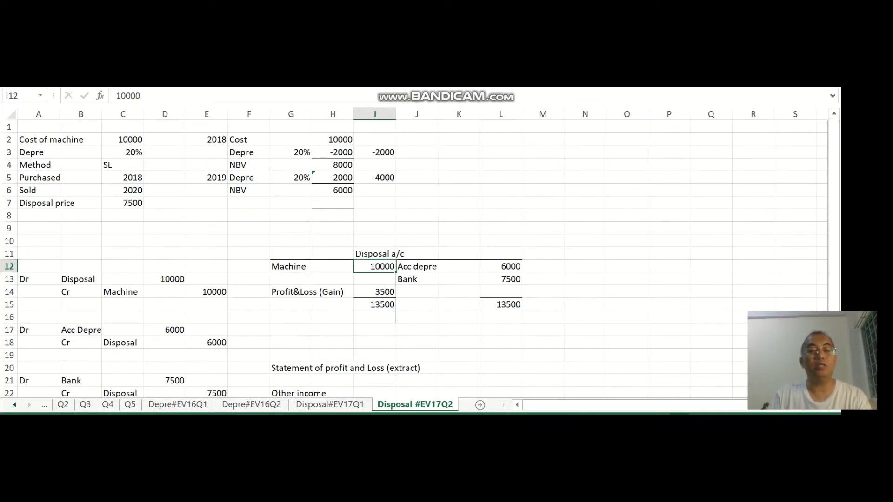
Set both amounts of the Acc Depre to Disposal journal, D17 and E18, to 4000.
{"action": "left_click", "coordinate": [165, 330]}
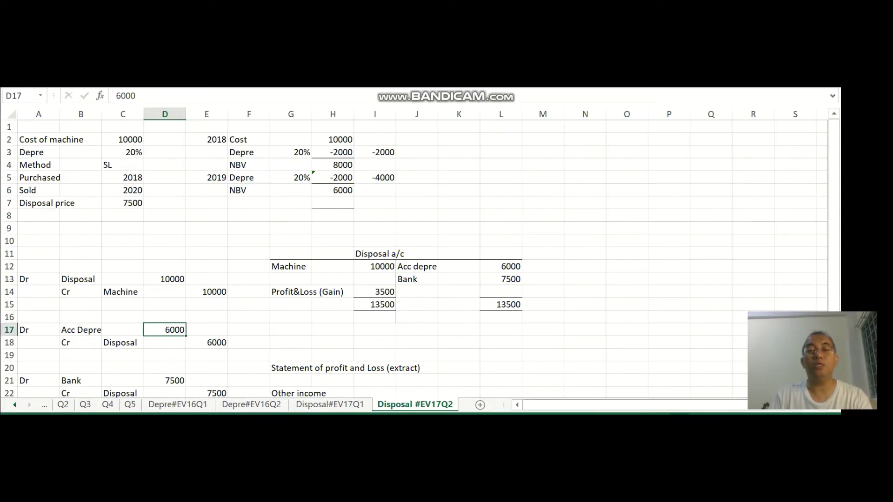
{"action": "left_click", "coordinate": [375, 178]}
{"action": "left_click", "coordinate": [164, 330]}
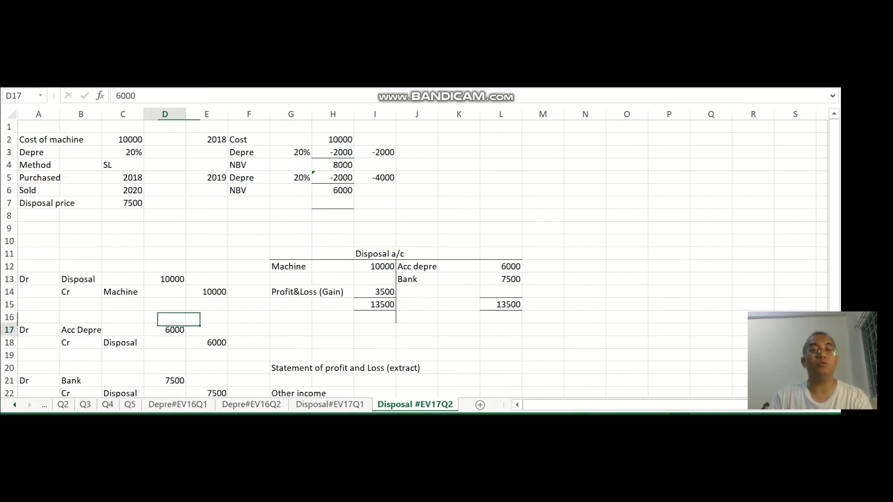
{"action": "type", "text": "4000"}
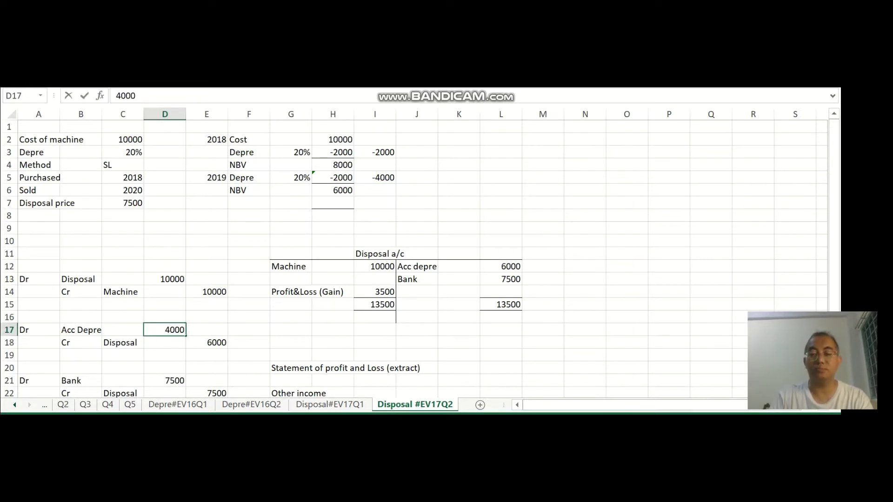
{"action": "key", "text": "Return"}
{"action": "left_click", "coordinate": [207, 343]}
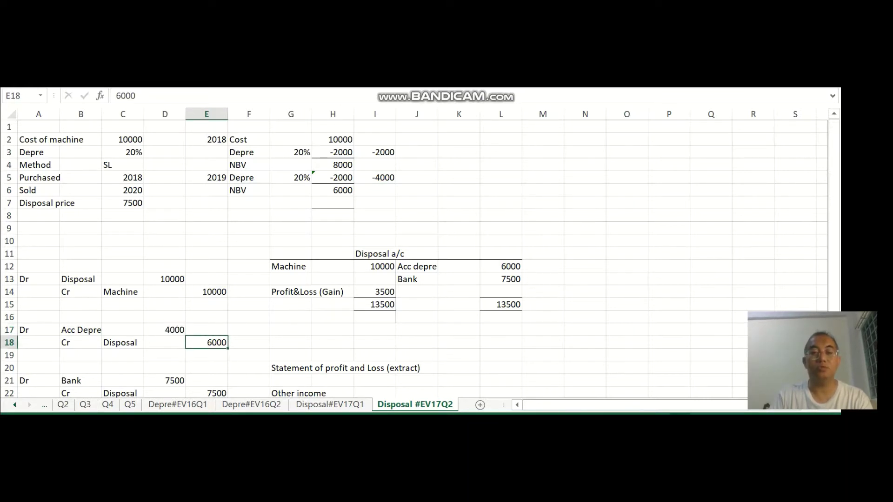
{"action": "type", "text": "4000"}
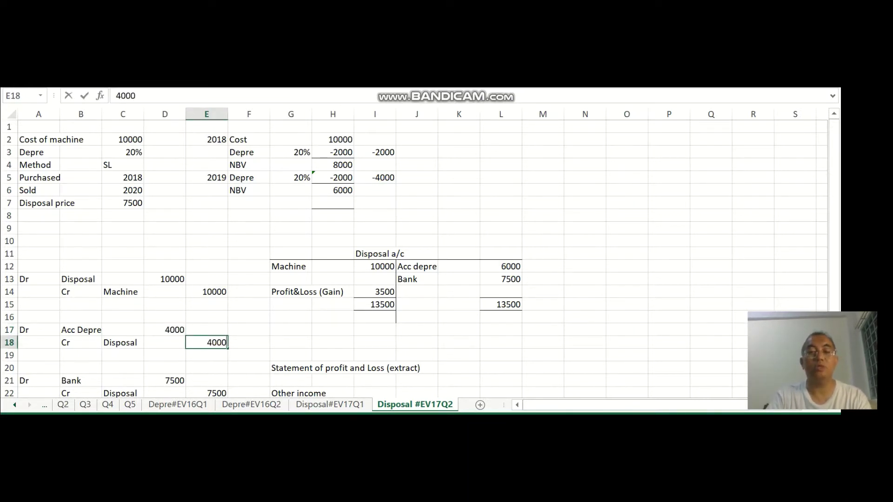
{"action": "left_click", "coordinate": [206, 368]}
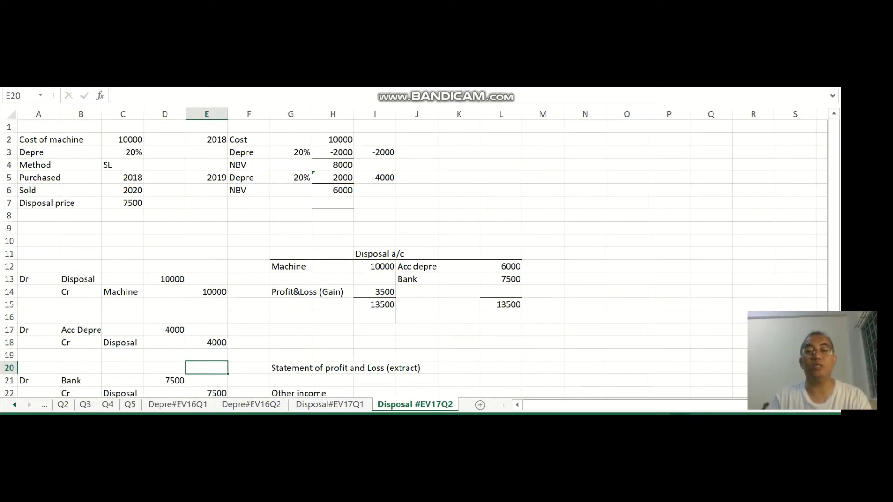
Set the Acc depre amount in L12 of the Disposal T-account to 4000.
{"action": "left_click", "coordinate": [500, 266]}
{"action": "type", "text": "4000"}
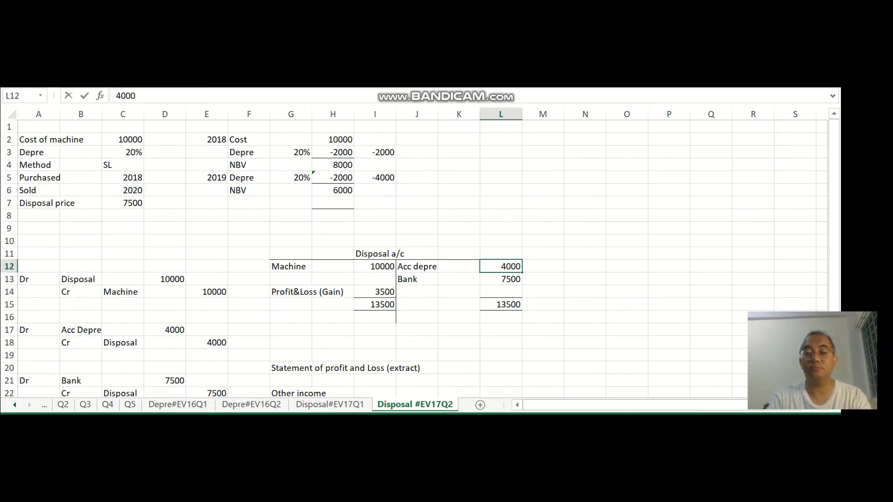
{"action": "key", "text": "Return"}
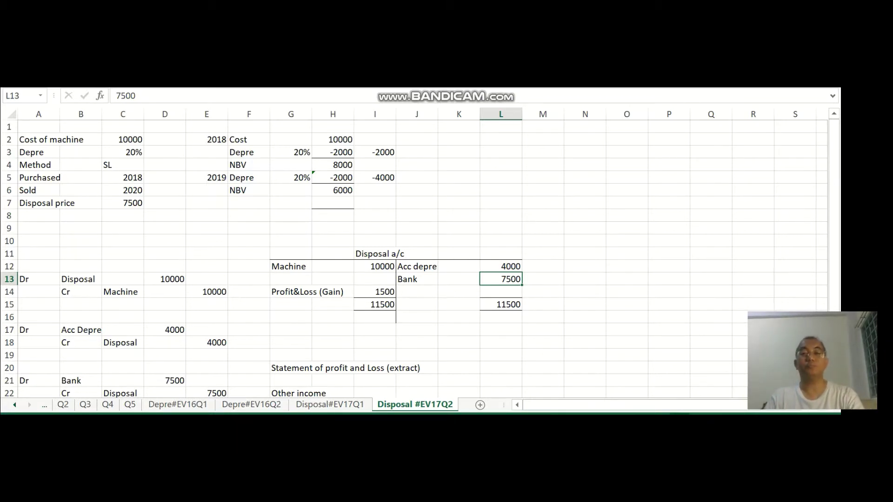
{"action": "scroll", "coordinate": [420, 259], "scroll_direction": "down", "scroll_amount": 1}
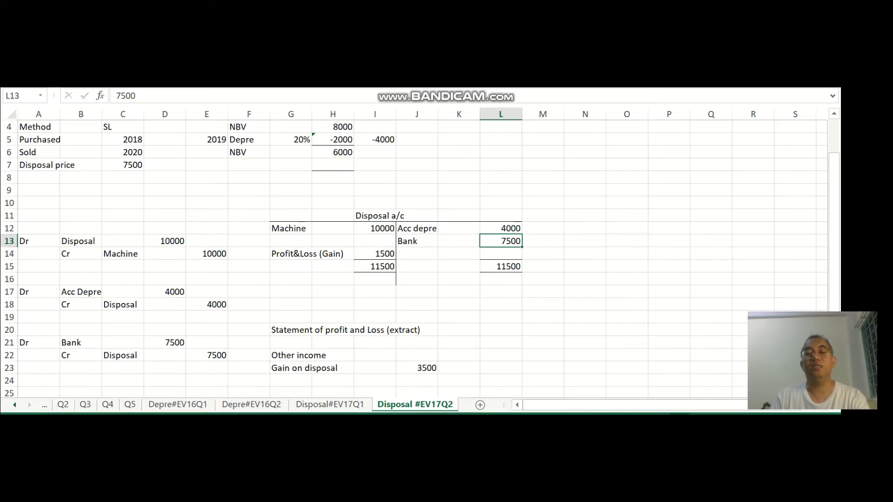
Set the Gain on disposal amount in J23 of the profit and loss extract to 1500.
{"action": "left_click", "coordinate": [416, 367]}
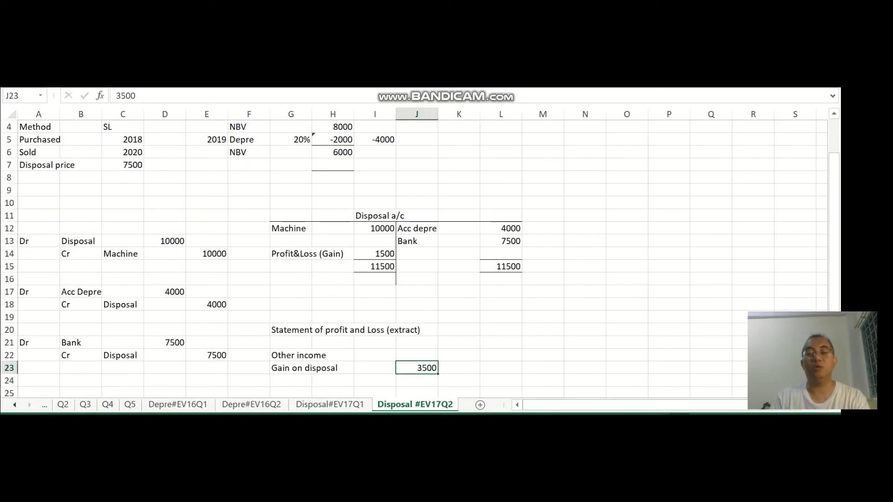
{"action": "type", "text": "1500"}
{"action": "key", "text": "ctrl+Return"}
{"action": "key", "text": "Return"}
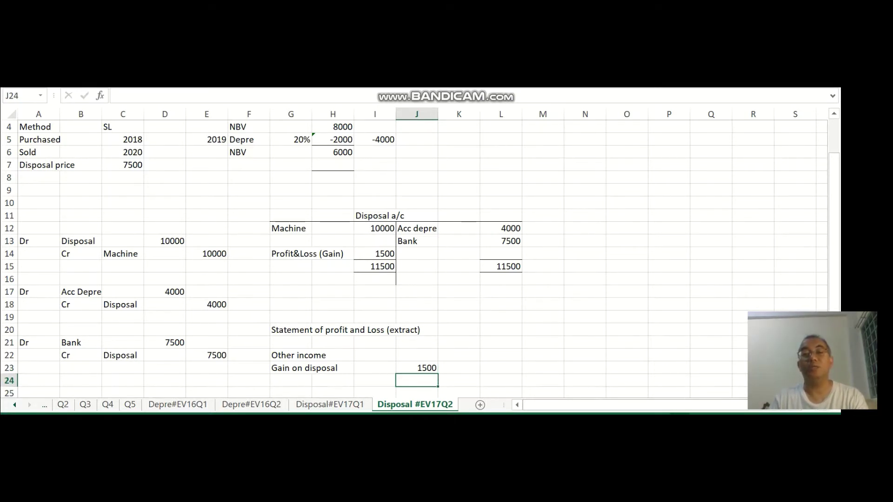
Set the machine's disposal price in C7 to 4000.
{"action": "scroll", "coordinate": [419, 261], "scroll_direction": "up", "scroll_amount": 1}
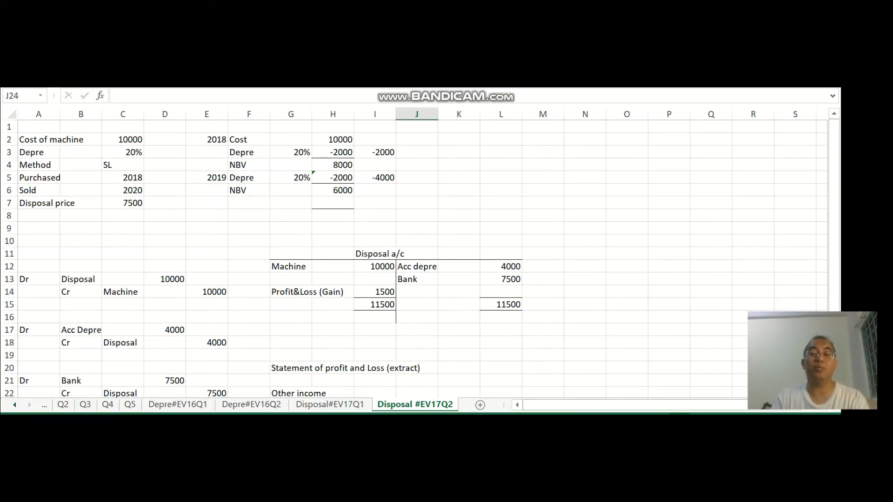
{"action": "left_click", "coordinate": [375, 291]}
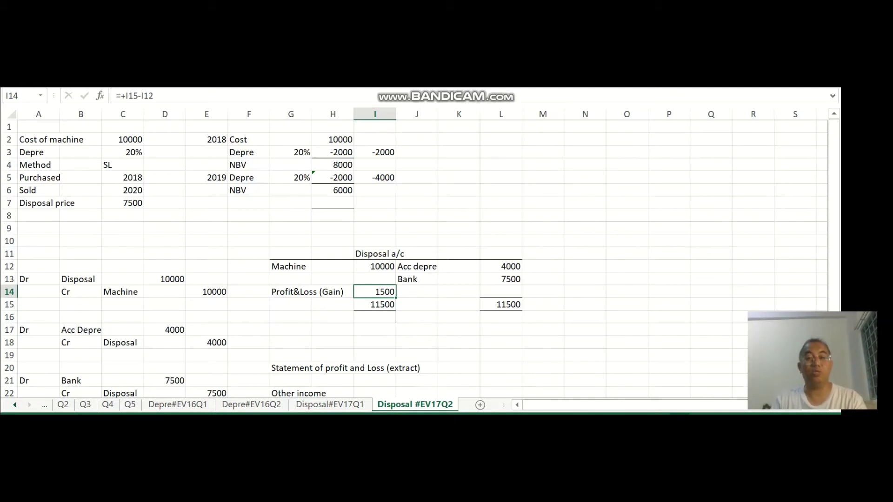
{"action": "left_click", "coordinate": [123, 203]}
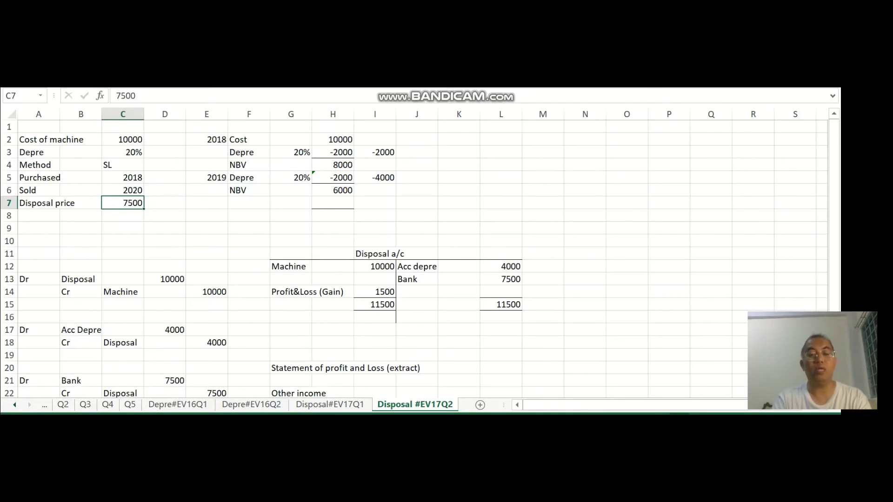
{"action": "type", "text": "4"}
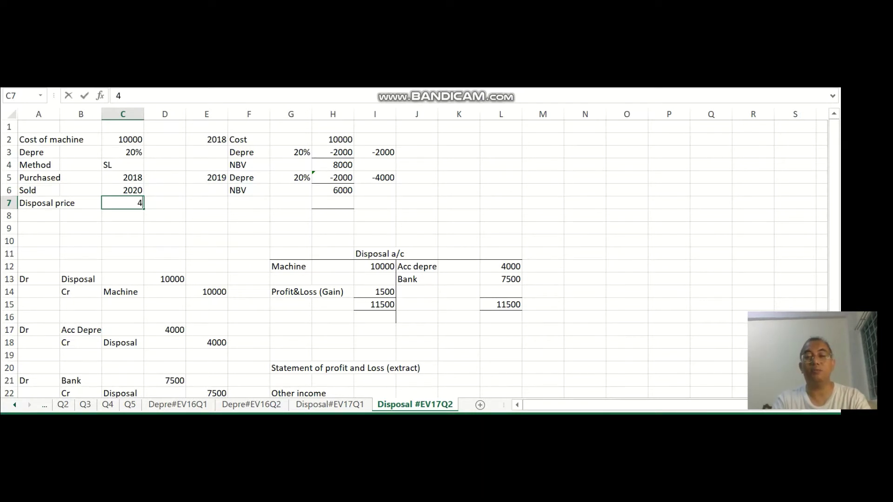
{"action": "type", "text": "000"}
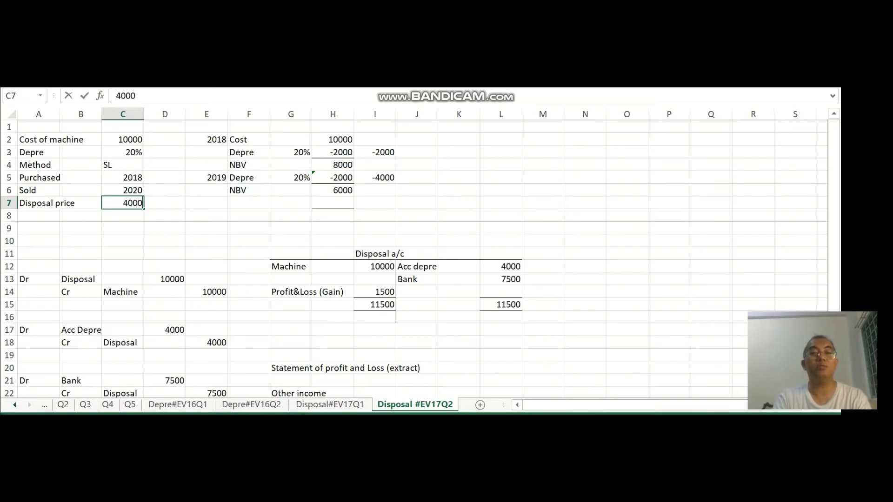
{"action": "left_click", "coordinate": [458, 203]}
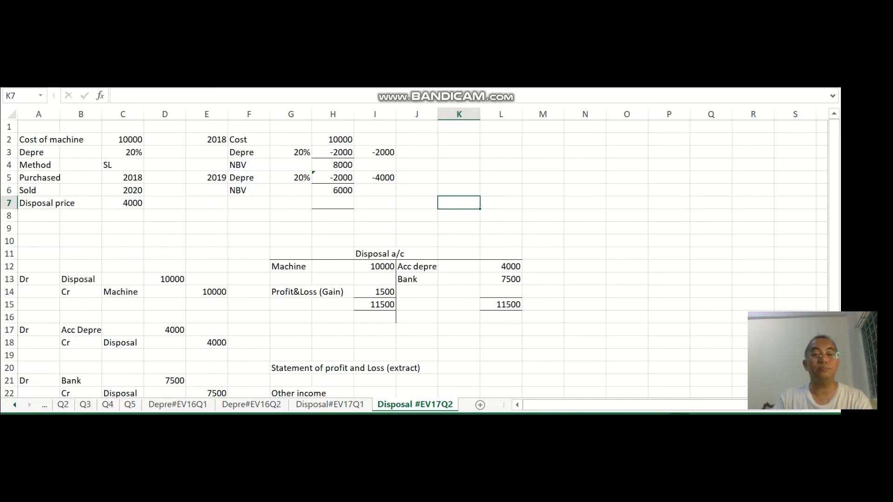
Set both amounts of the Bank to Disposal journal, D21 and E22, to 4000.
{"action": "scroll", "coordinate": [419, 256], "scroll_direction": "down", "scroll_amount": 1}
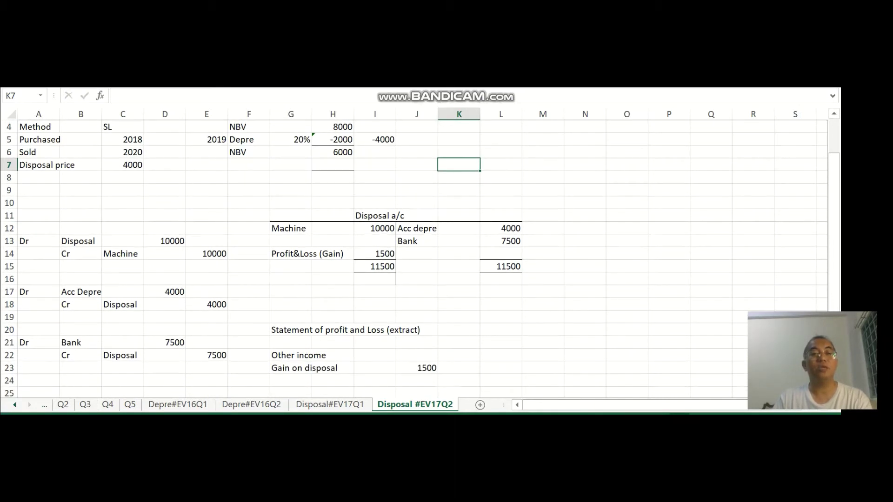
{"action": "left_click", "coordinate": [164, 343]}
{"action": "type", "text": "4000"}
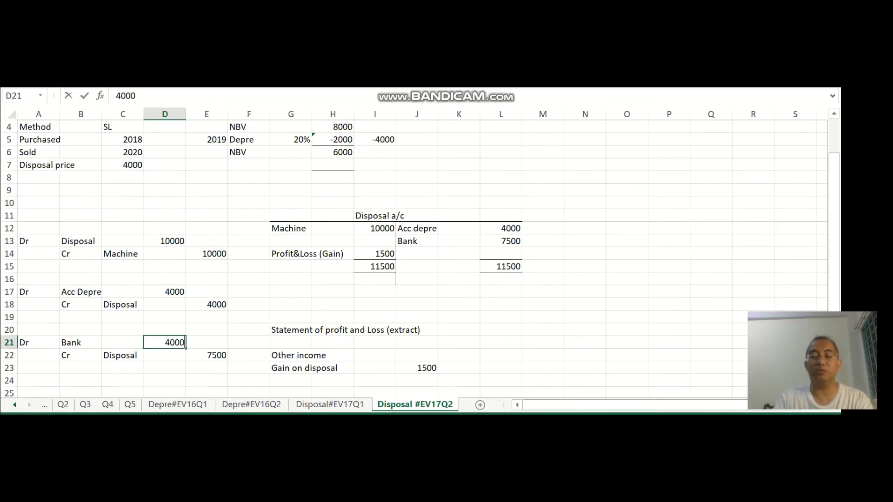
{"action": "key", "text": "Return"}
{"action": "left_click", "coordinate": [207, 355]}
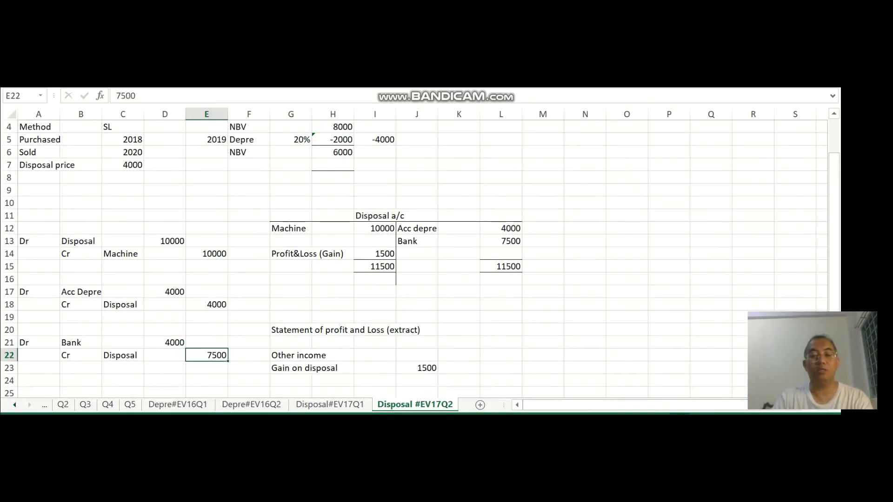
{"action": "type", "text": "4000"}
{"action": "key", "text": "Tab"}
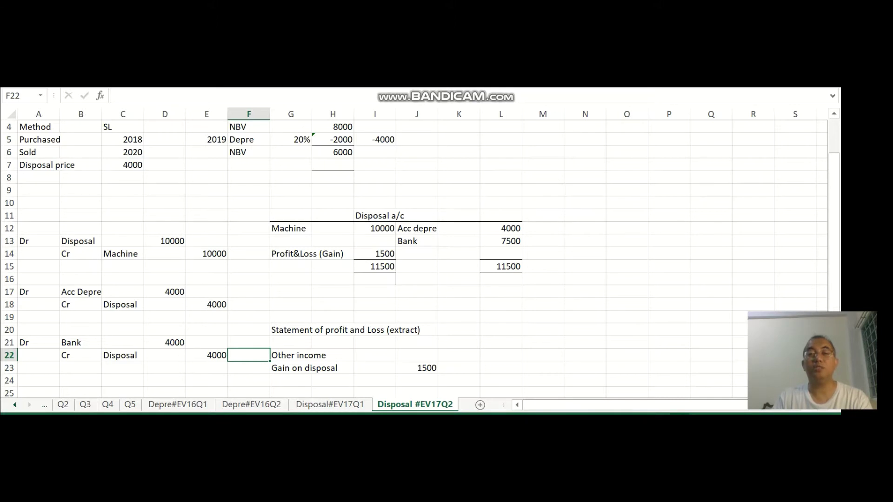
Set the Bank amount in L13 of the Disposal T-account to 4000.
{"action": "left_click", "coordinate": [374, 140]}
{"action": "scroll", "coordinate": [414, 258], "scroll_direction": "up", "scroll_amount": 1}
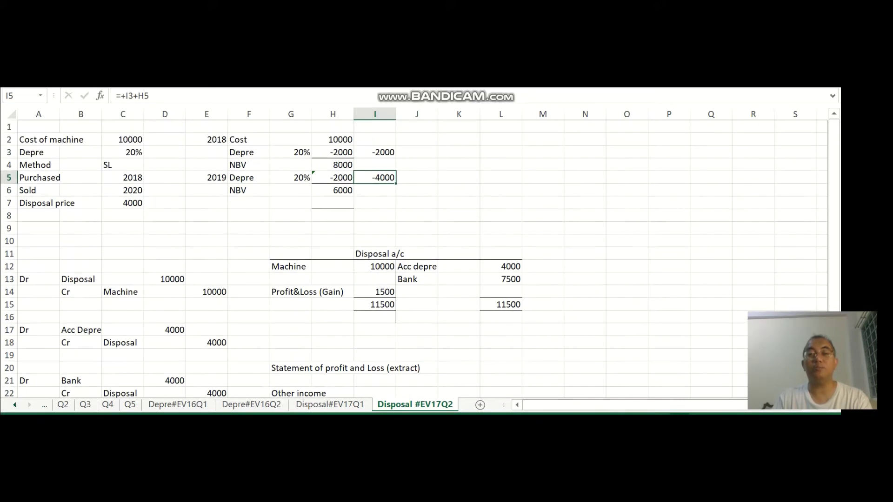
{"action": "left_click", "coordinate": [500, 279]}
{"action": "type", "text": "4000"}
{"action": "key", "text": "Return"}
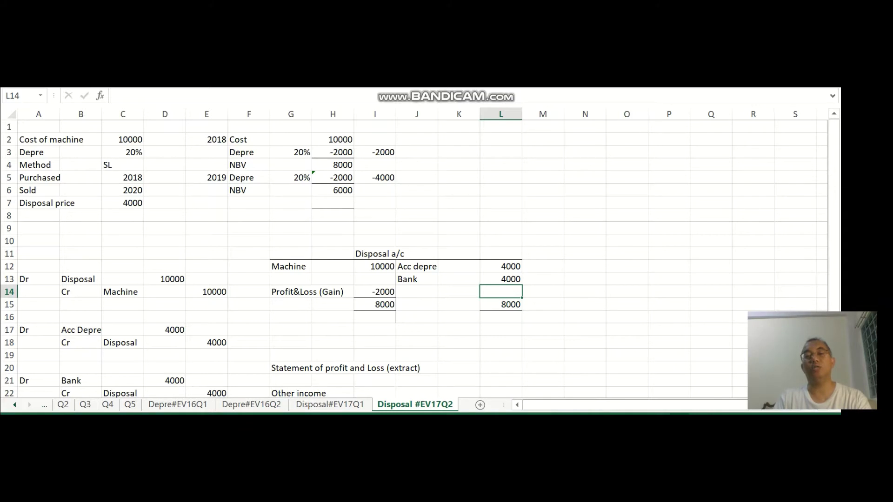
Clear the Profit&Loss (Gain) entry in G14:I14 and both totals, I15 and L15, from the Disposal account.
{"action": "left_click_drag", "start_coordinate": [290, 292], "coordinate": [374, 291]}
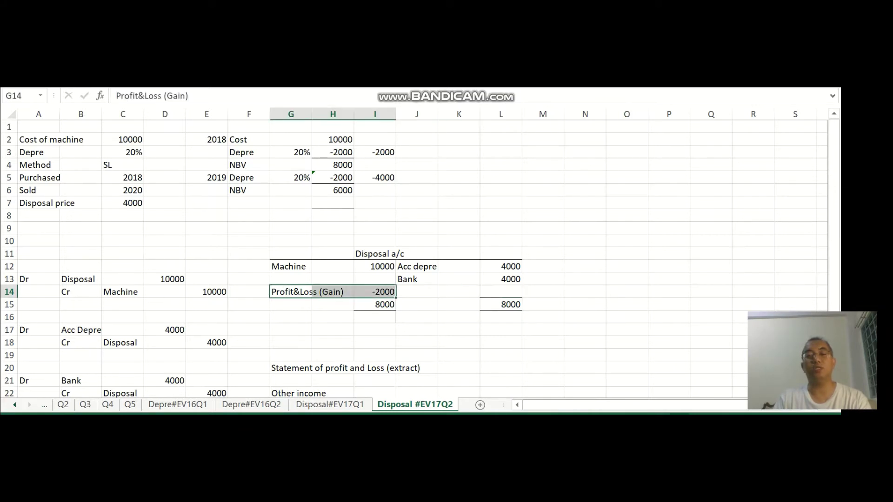
{"action": "key", "text": "Delete"}
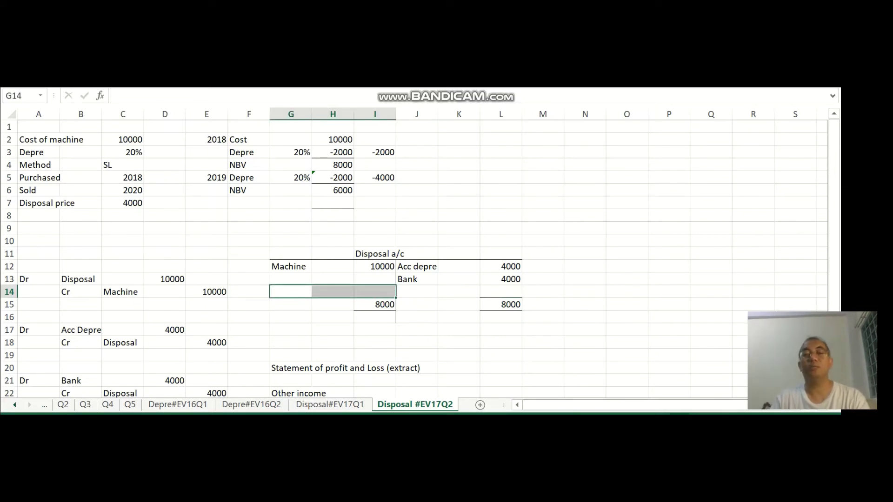
{"action": "left_click", "coordinate": [375, 305]}
{"action": "key", "text": "Delete"}
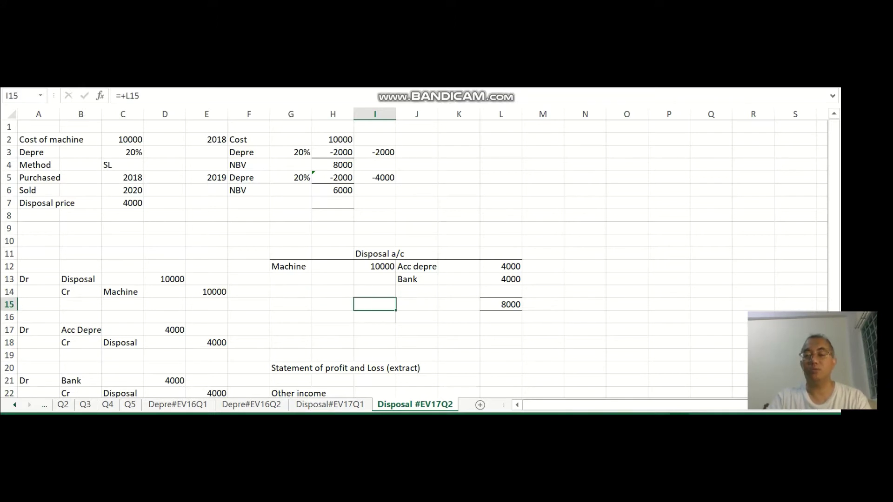
{"action": "left_click", "coordinate": [501, 304]}
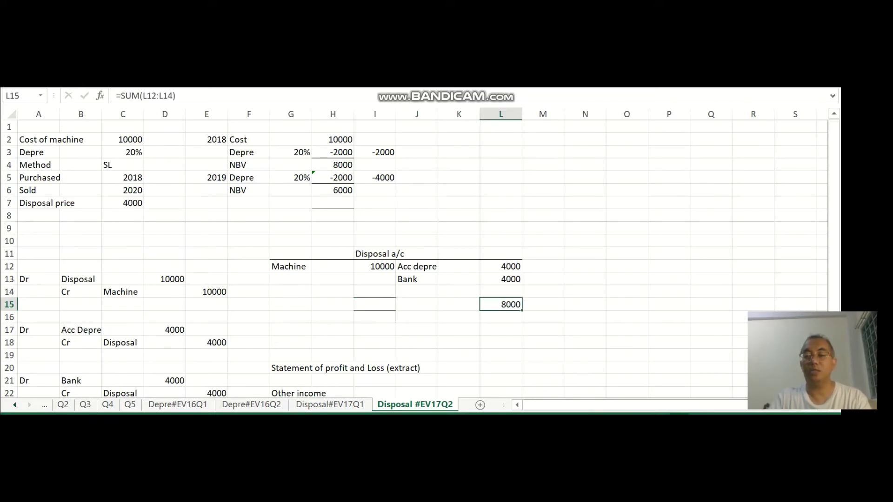
{"action": "key", "text": "Delete"}
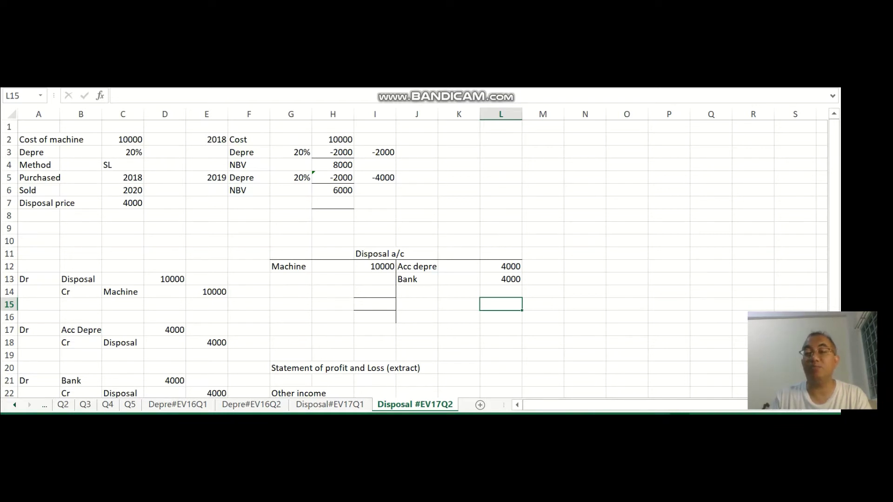
Sum the Disposal account's debit side in I15 and link the credit total in L15 to it with +I15.
{"action": "left_click", "coordinate": [374, 304]}
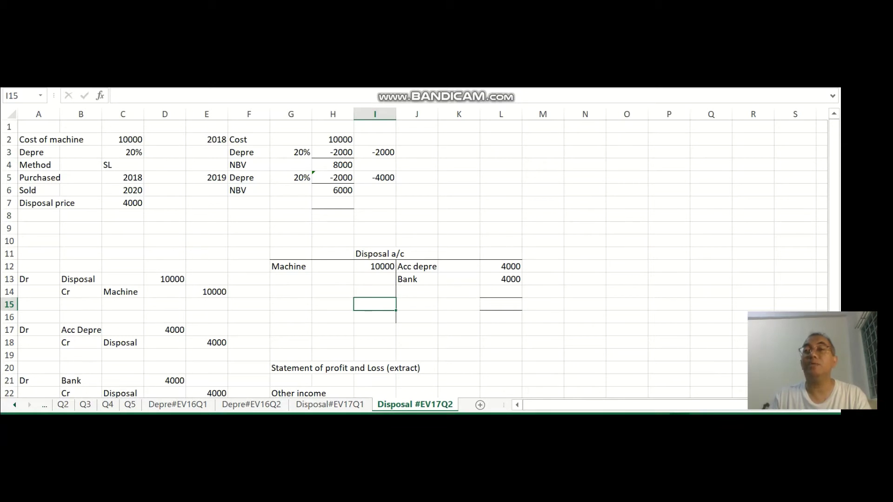
{"action": "key", "text": "alt+equal"}
{"action": "key", "text": "Return"}
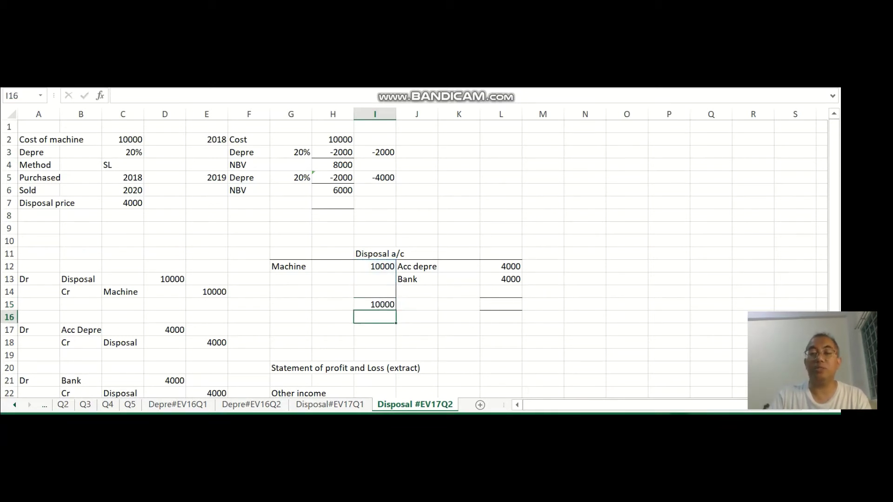
{"action": "left_click", "coordinate": [500, 305]}
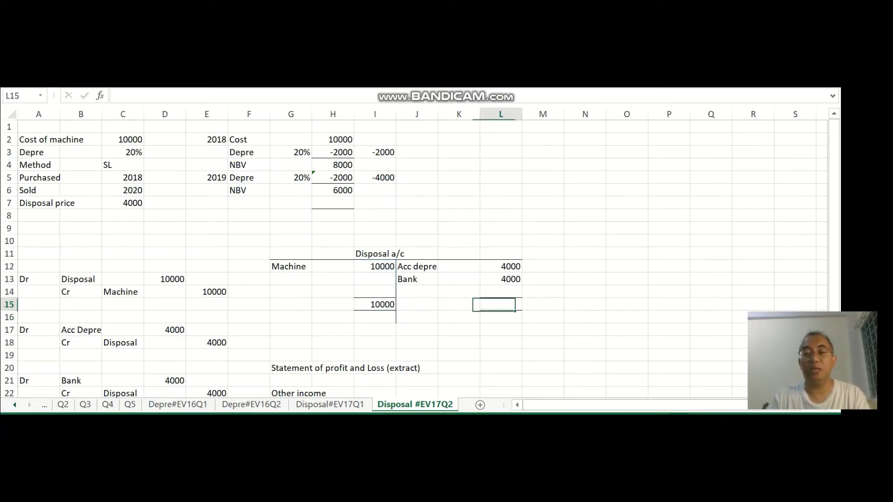
{"action": "type", "text": "+"}
{"action": "left_click", "coordinate": [374, 304]}
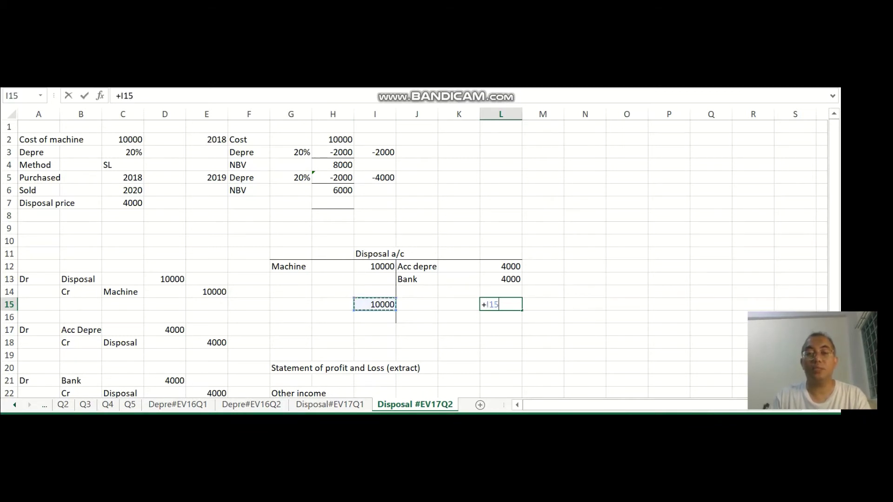
{"action": "key", "text": "Return"}
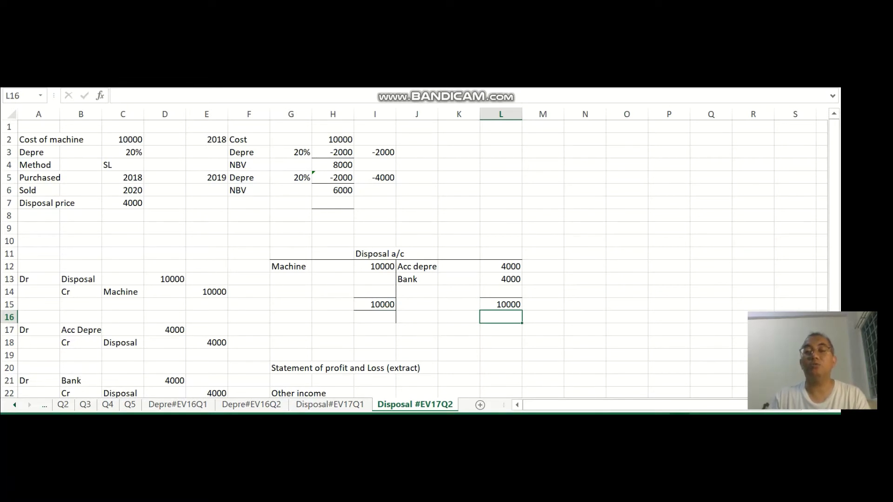
Calculate the credit side's balancing figure in L14 as the total in L15 minus L12 and L13.
{"action": "left_click", "coordinate": [416, 291]}
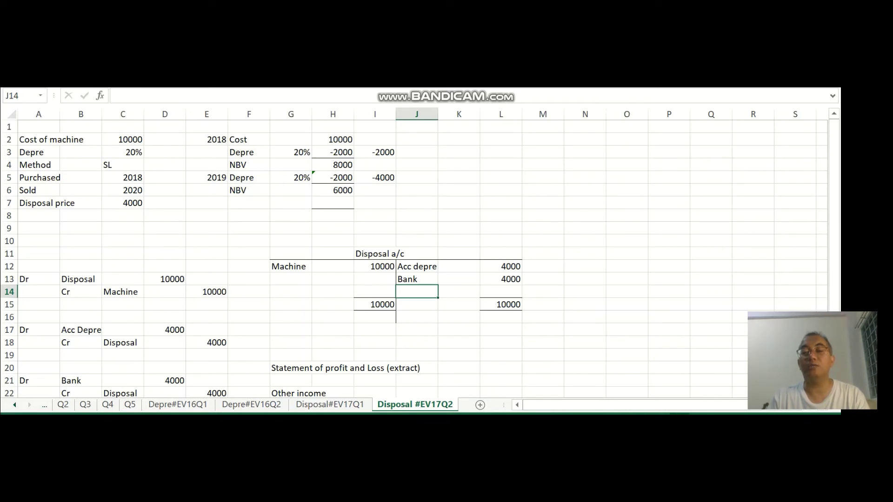
{"action": "left_click", "coordinate": [500, 291]}
{"action": "type", "text": "+"}
{"action": "key", "text": "Down"}
{"action": "type", "text": "-"}
{"action": "key", "text": "Up"}
{"action": "key", "text": "Up"}
{"action": "type", "text": "-"}
{"action": "key", "text": "Up"}
{"action": "key", "text": "Return"}
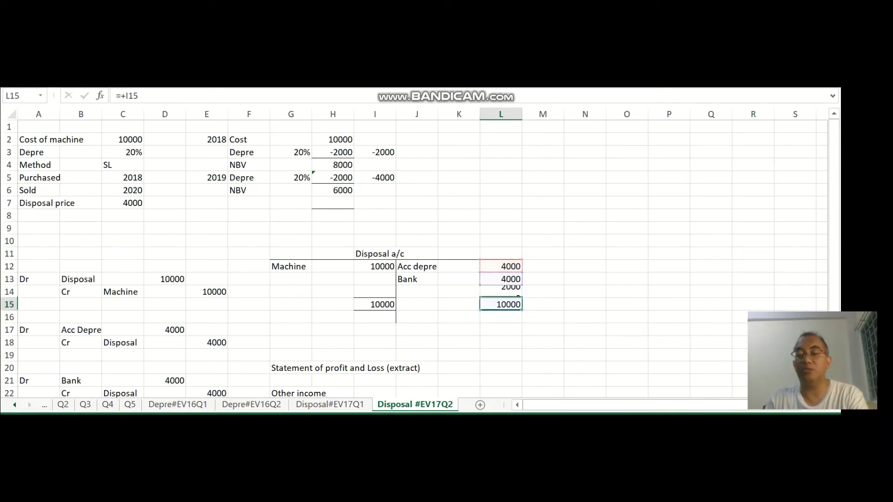
Label the balancing entry in J14 of the Disposal account "Profit&Loss (loss)".
{"action": "left_click", "coordinate": [416, 292]}
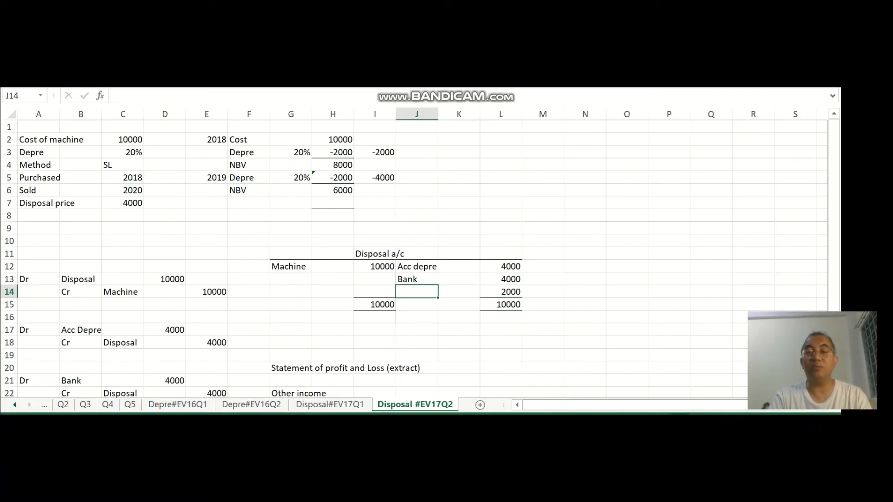
{"action": "type", "text": "Profit"}
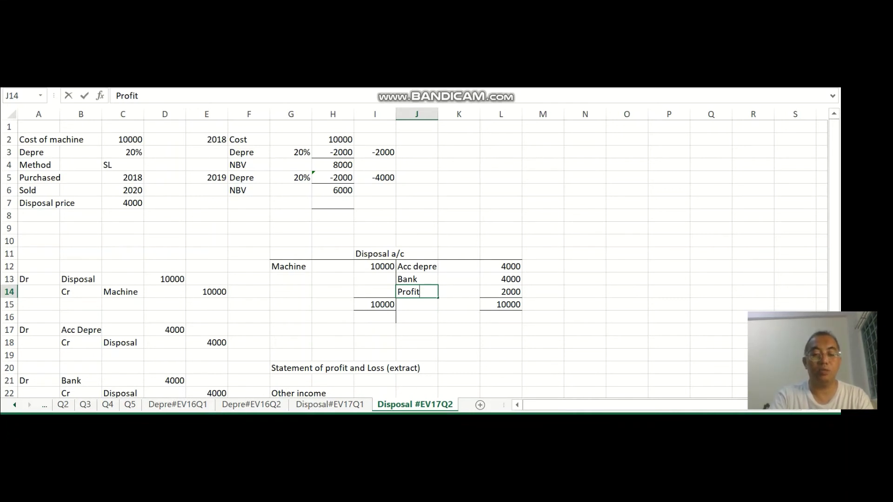
{"action": "type", "text": "&Loss"}
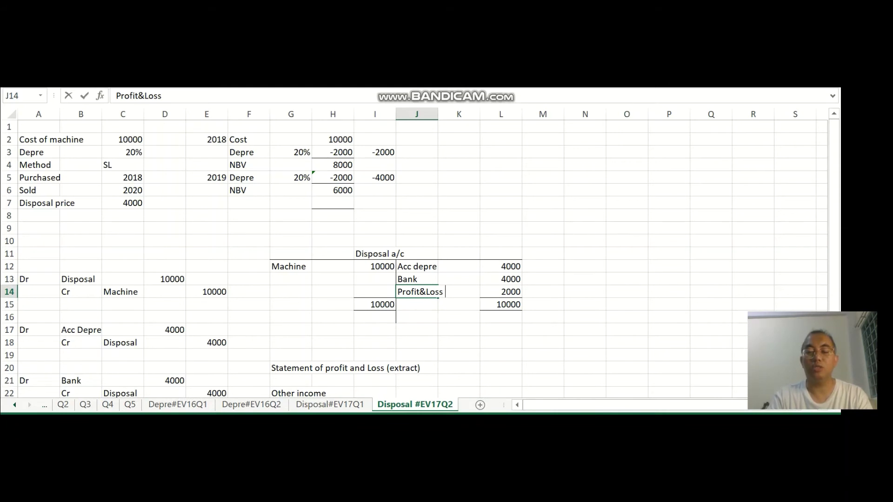
{"action": "type", "text": " ("}
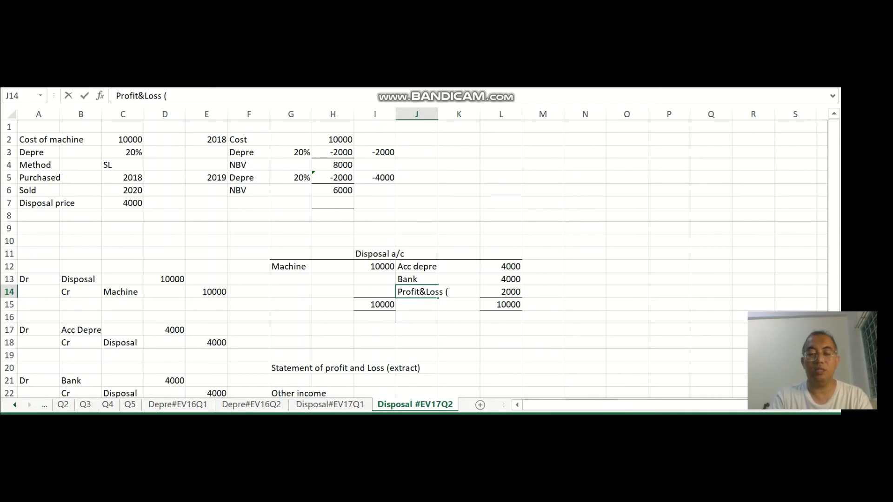
{"action": "type", "text": "loss"}
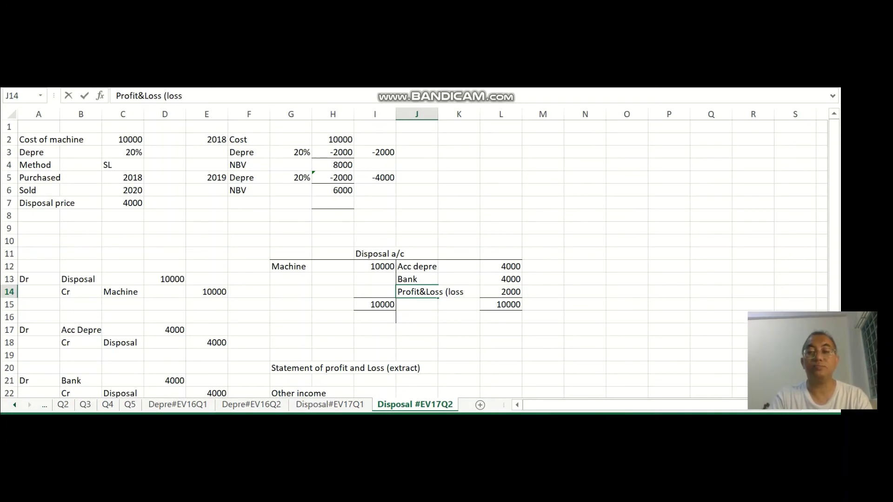
{"action": "type", "text": ")"}
{"action": "key", "text": "Return"}
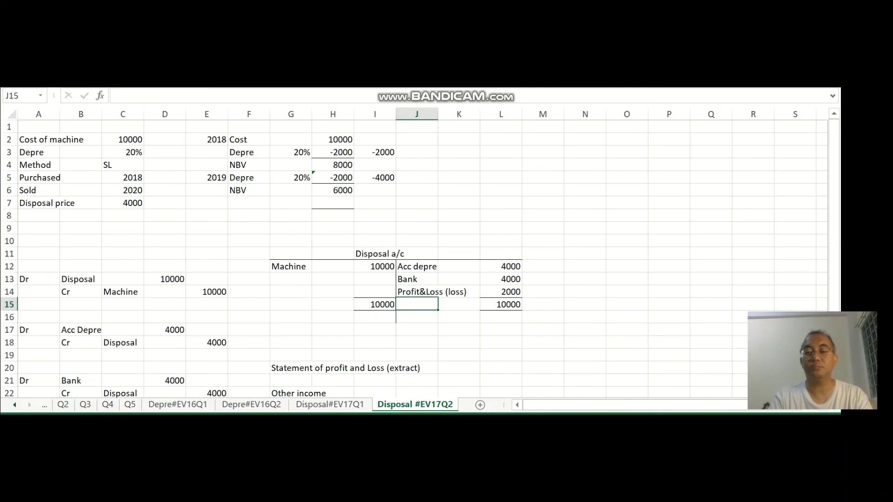
Replace the "Other income" heading in G22 of the profit and loss extract with "Expenses".
{"action": "scroll", "coordinate": [419, 255], "scroll_direction": "down", "scroll_amount": 1}
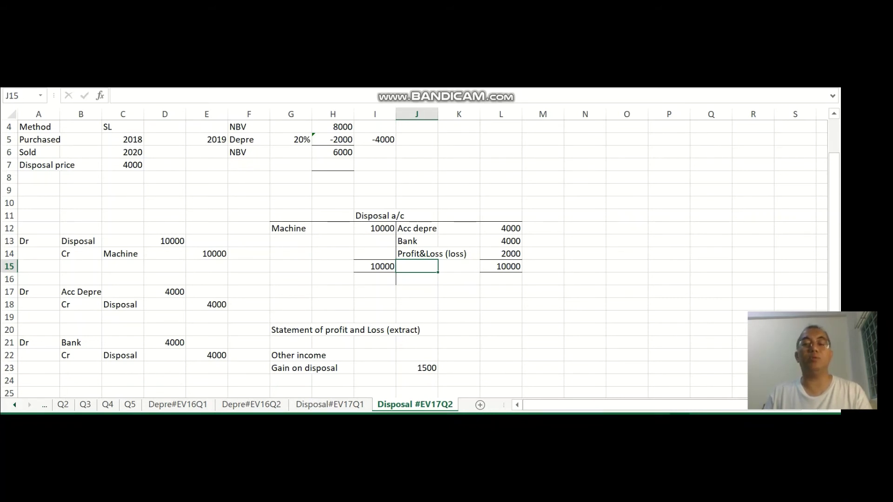
{"action": "scroll", "coordinate": [419, 259], "scroll_direction": "down", "scroll_amount": 1}
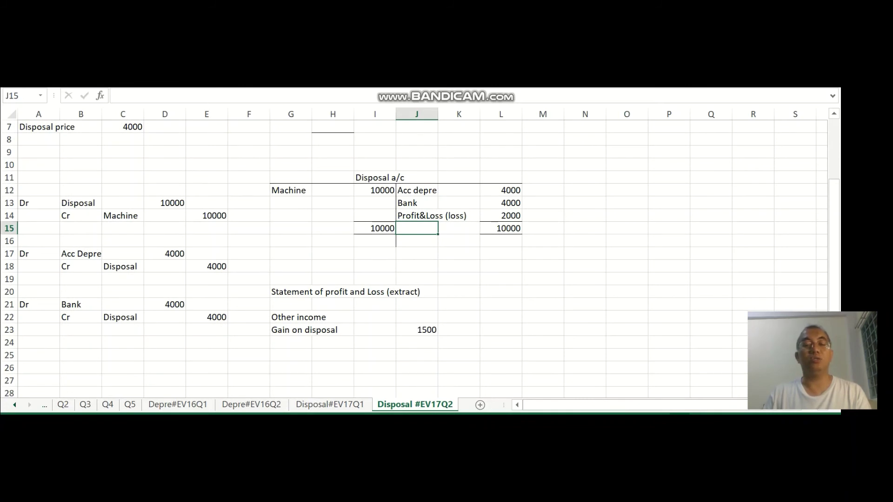
{"action": "left_click", "coordinate": [310, 317]}
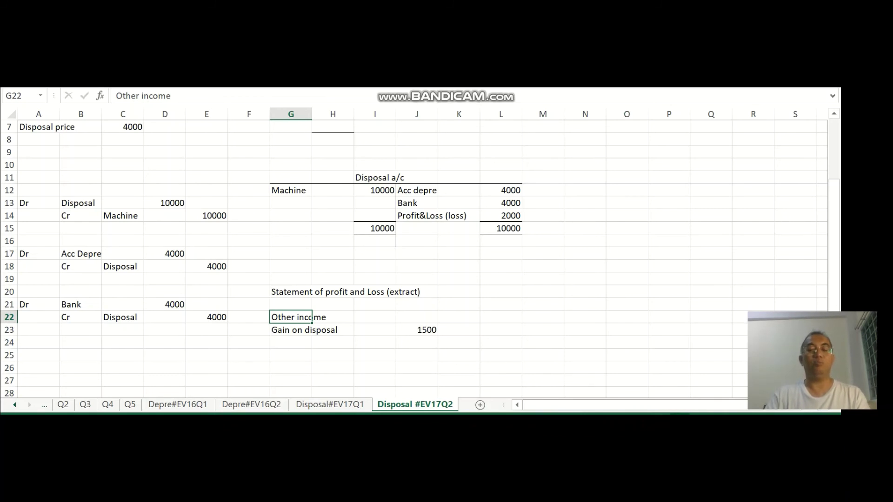
{"action": "type", "text": "Expenses"}
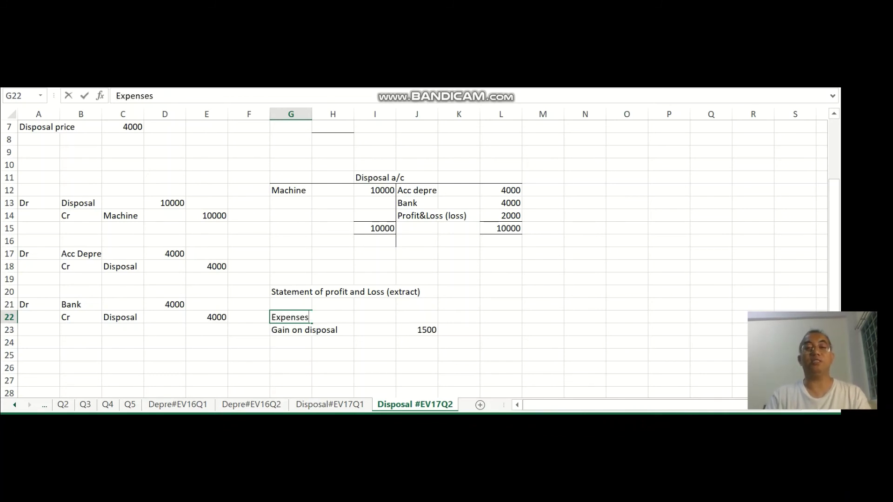
{"action": "left_click", "coordinate": [290, 356]}
Change the extract's gain line in G23 to "Loss on disposal" and set its amount in J23 to 2000.
{"action": "left_click", "coordinate": [290, 330]}
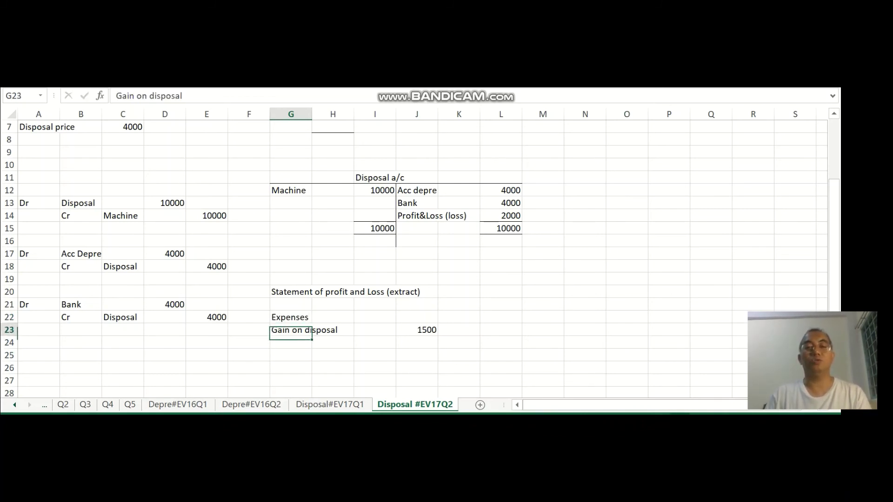
{"action": "type", "text": "Los"}
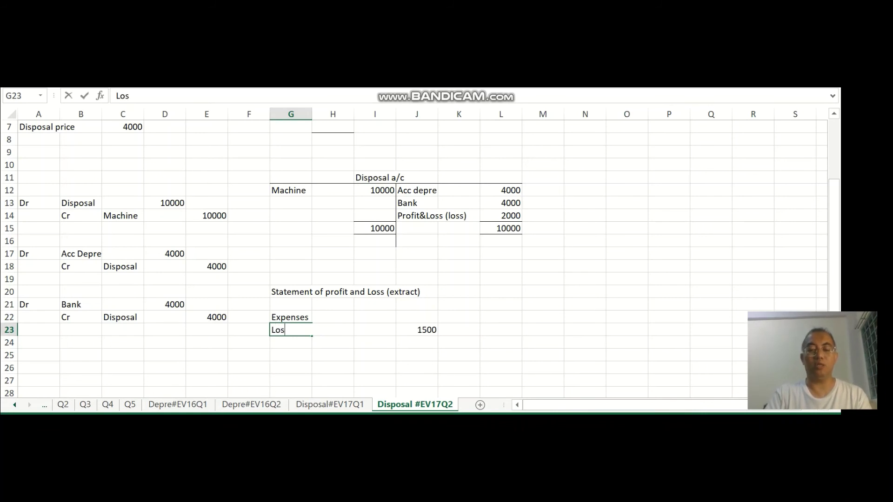
{"action": "type", "text": "s on disposal"}
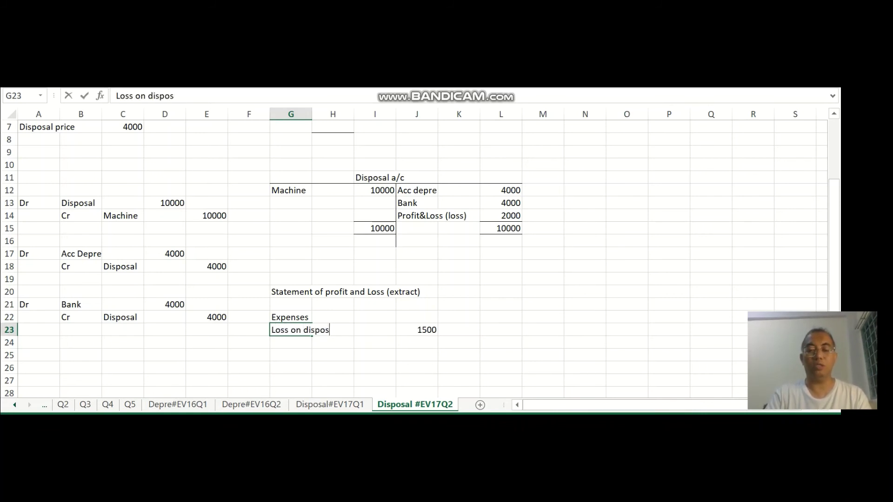
{"action": "key", "text": "Right"}
{"action": "key", "text": "Right"}
{"action": "key", "text": "Right"}
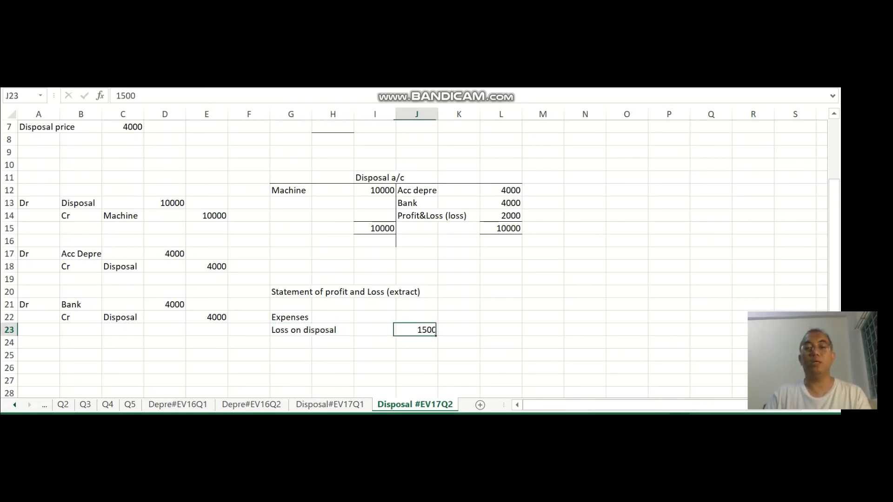
{"action": "type", "text": "2000"}
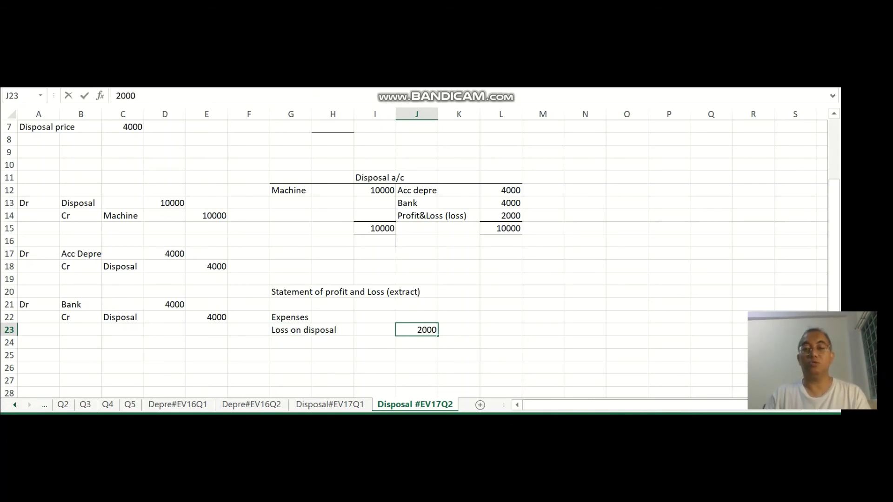
{"action": "left_click", "coordinate": [458, 342]}
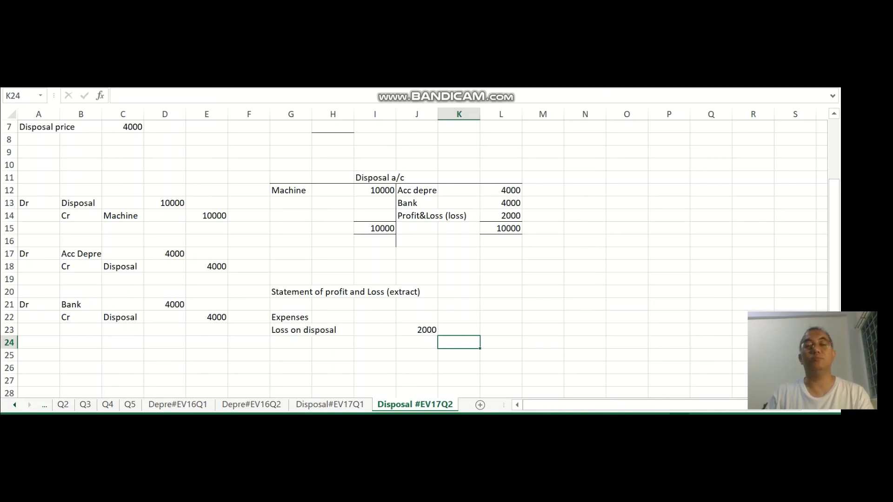
{"action": "left_click", "coordinate": [290, 329]}
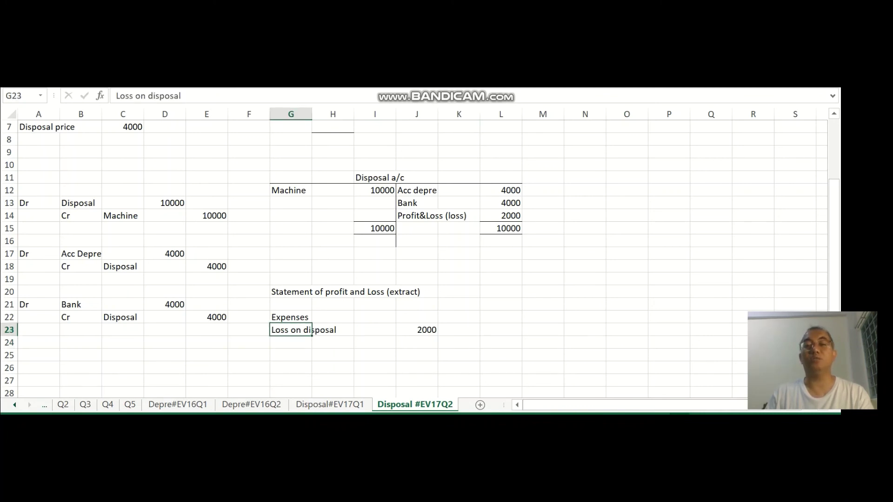